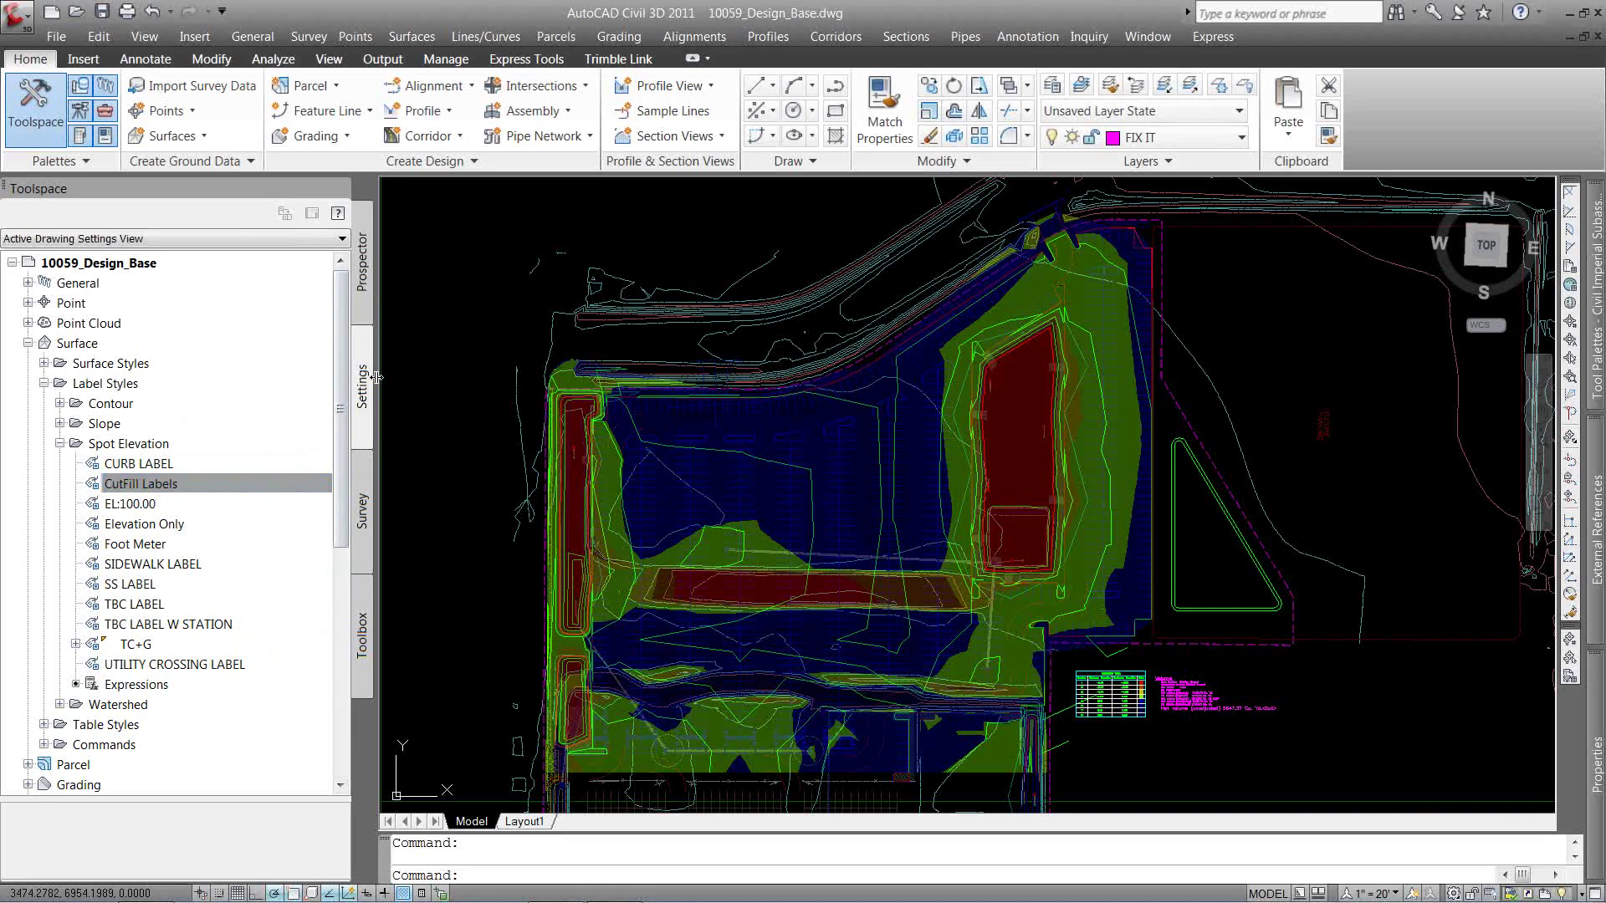
Open the CutFill Labels spot elevation style for review and close it unchanged.
click(61, 344)
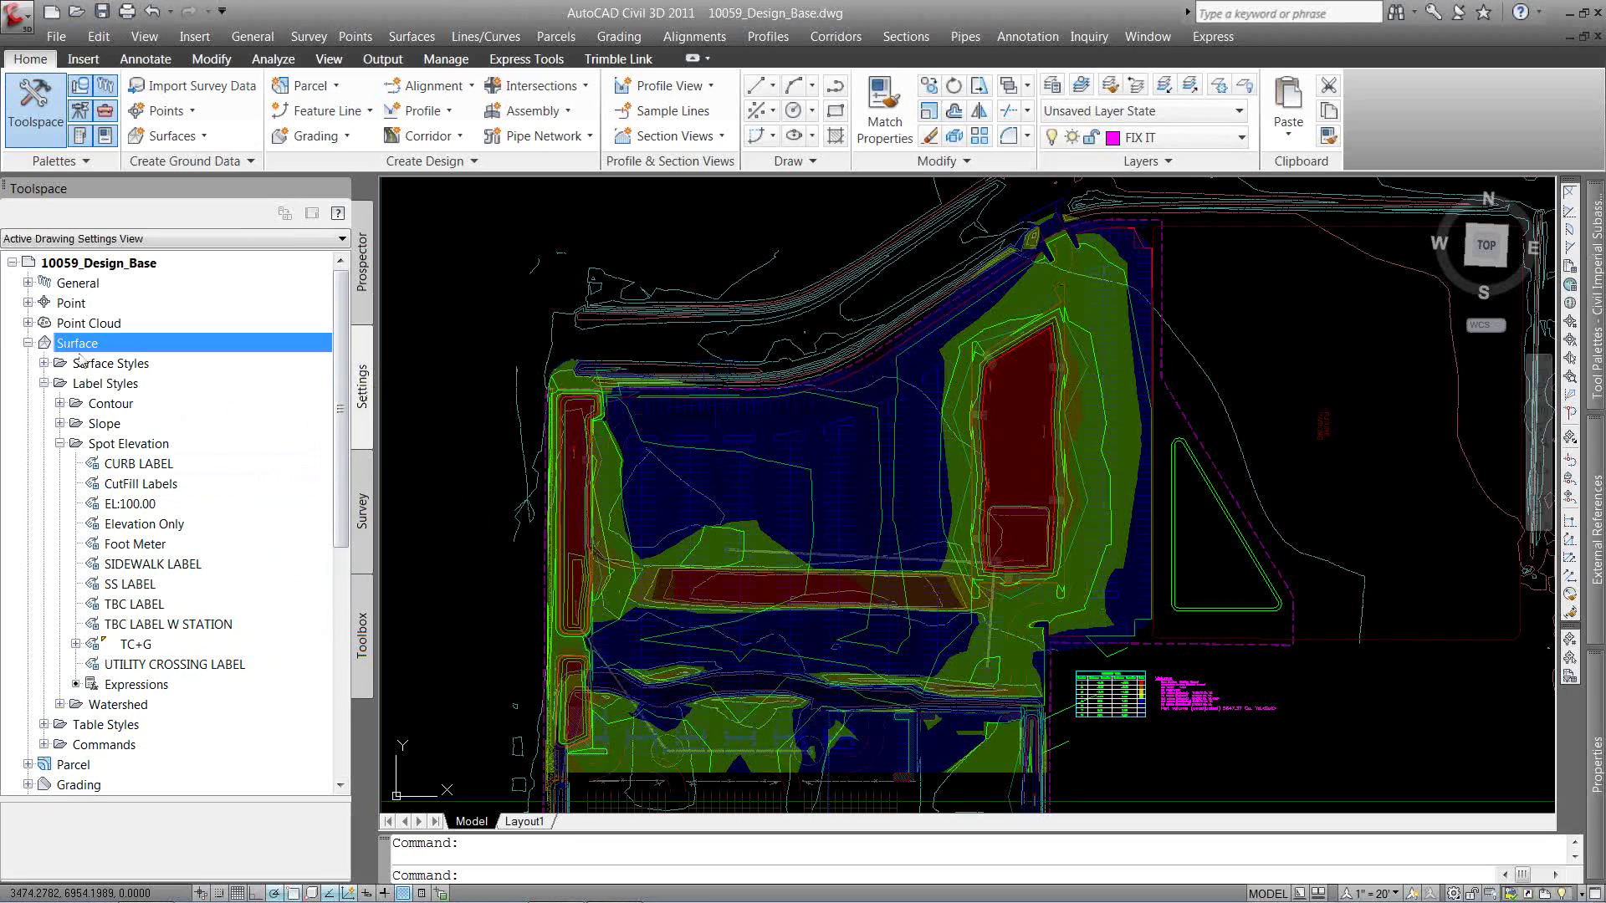
click(108, 387)
click(118, 444)
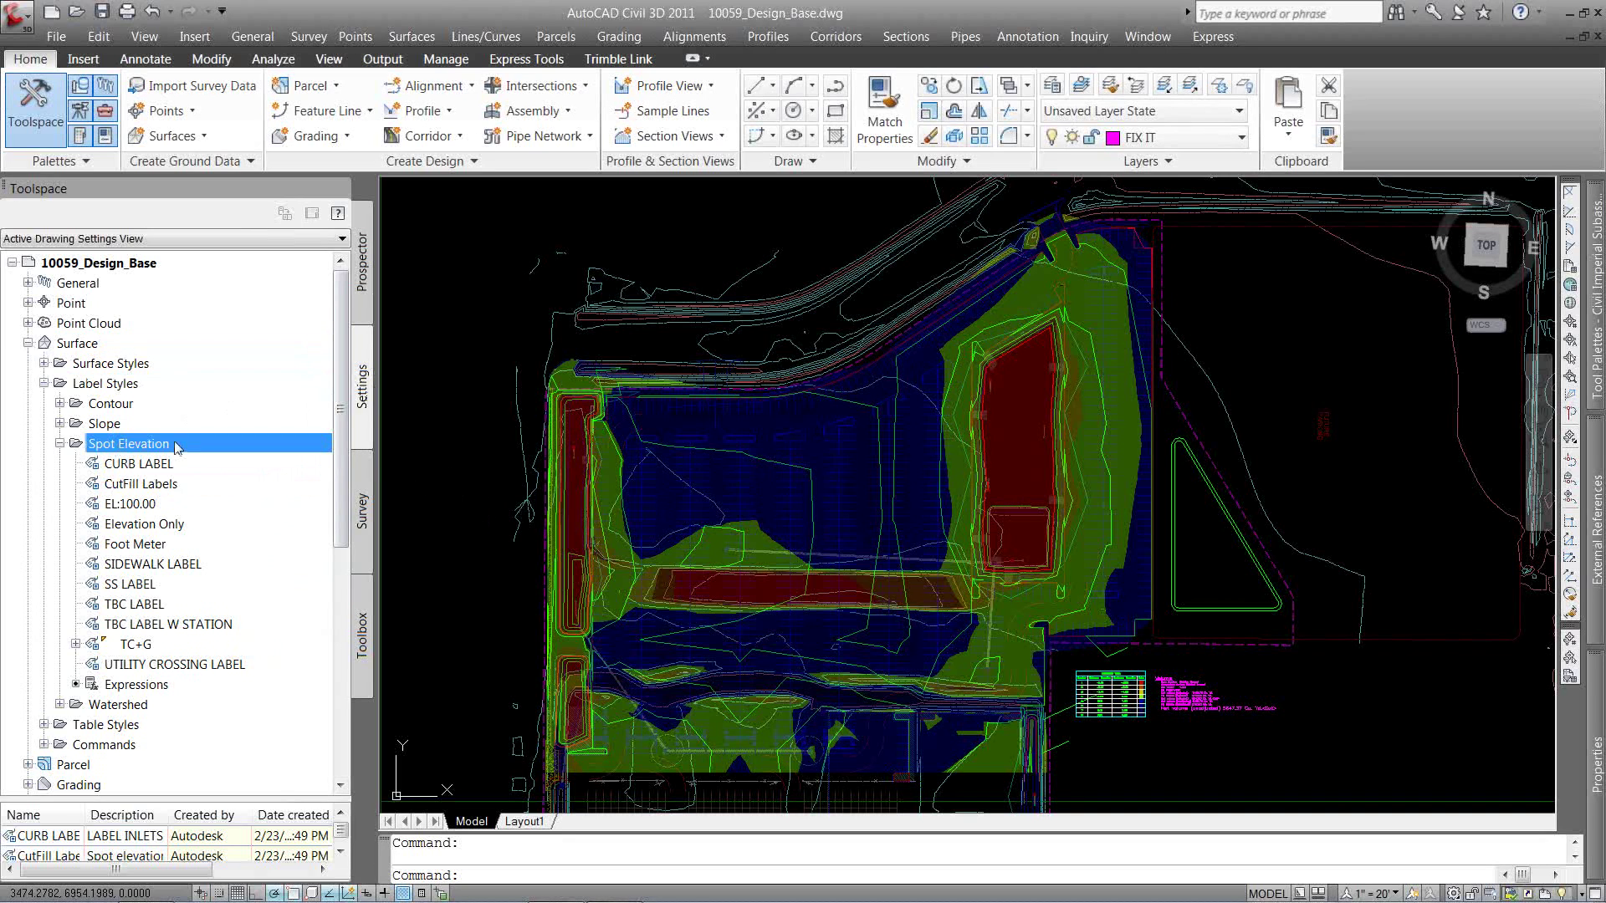
click(172, 489)
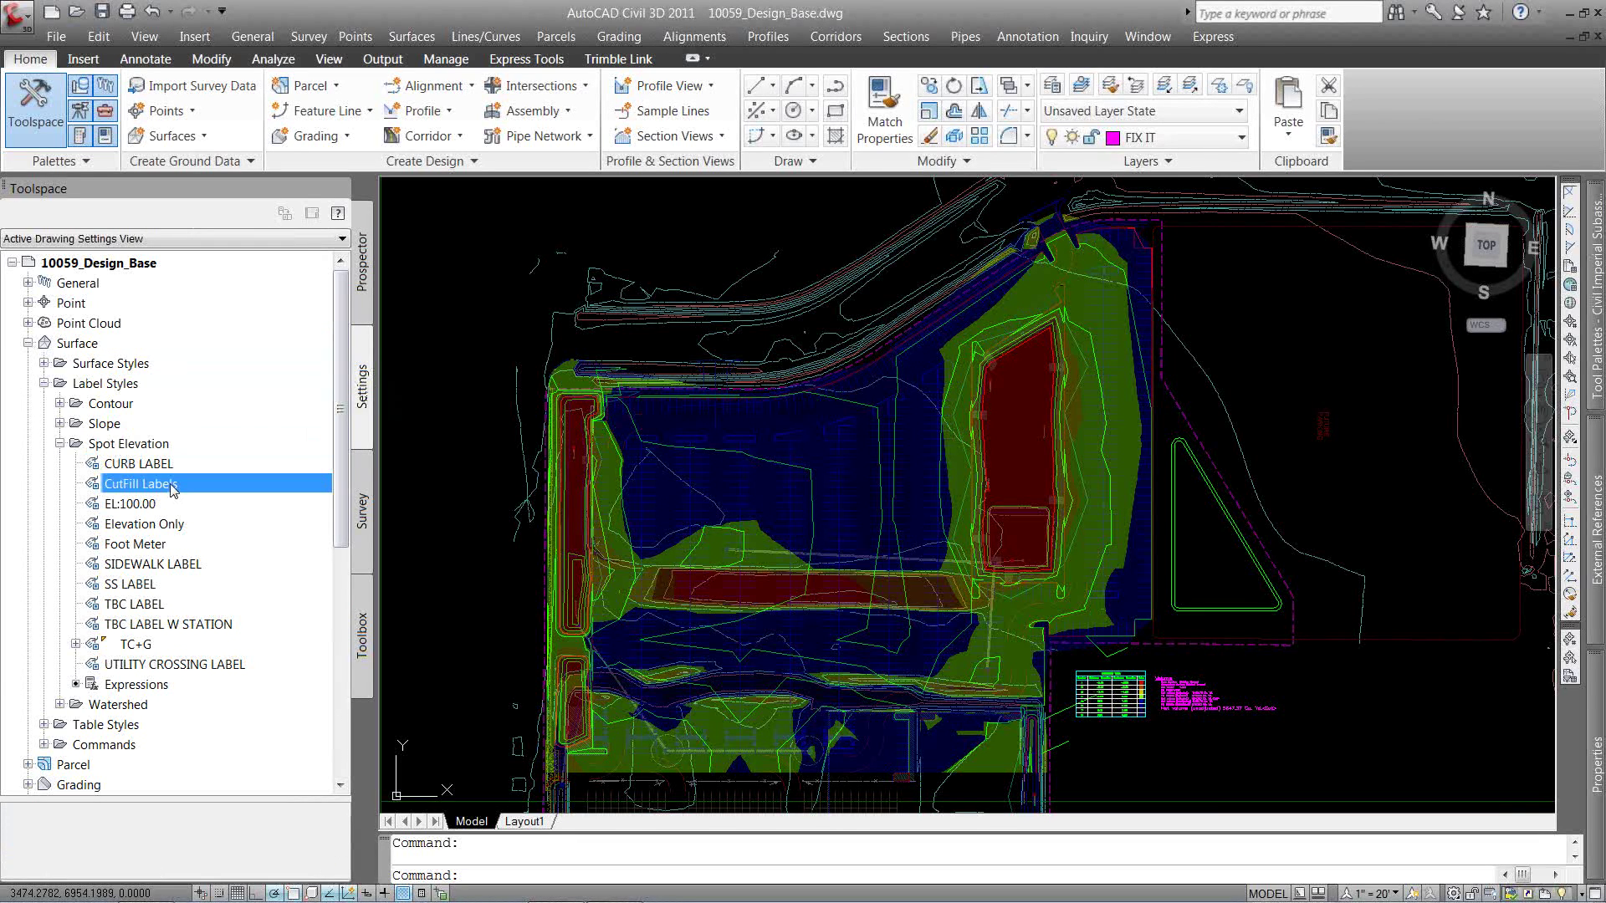
right_click(172, 488)
click(201, 500)
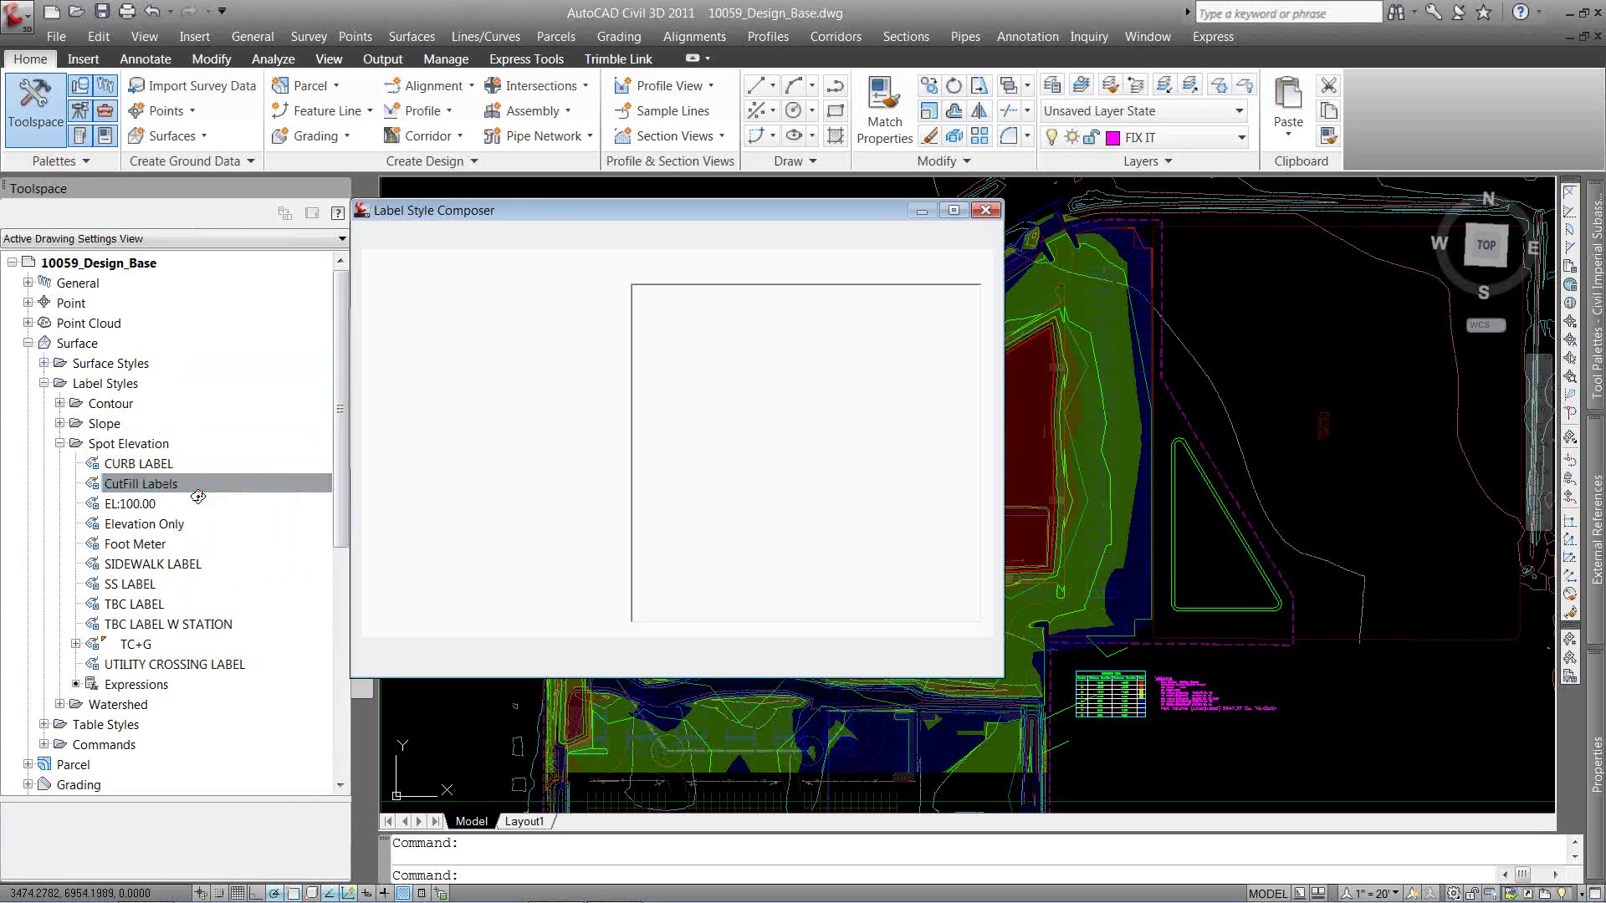
scroll(763, 422, up, 8)
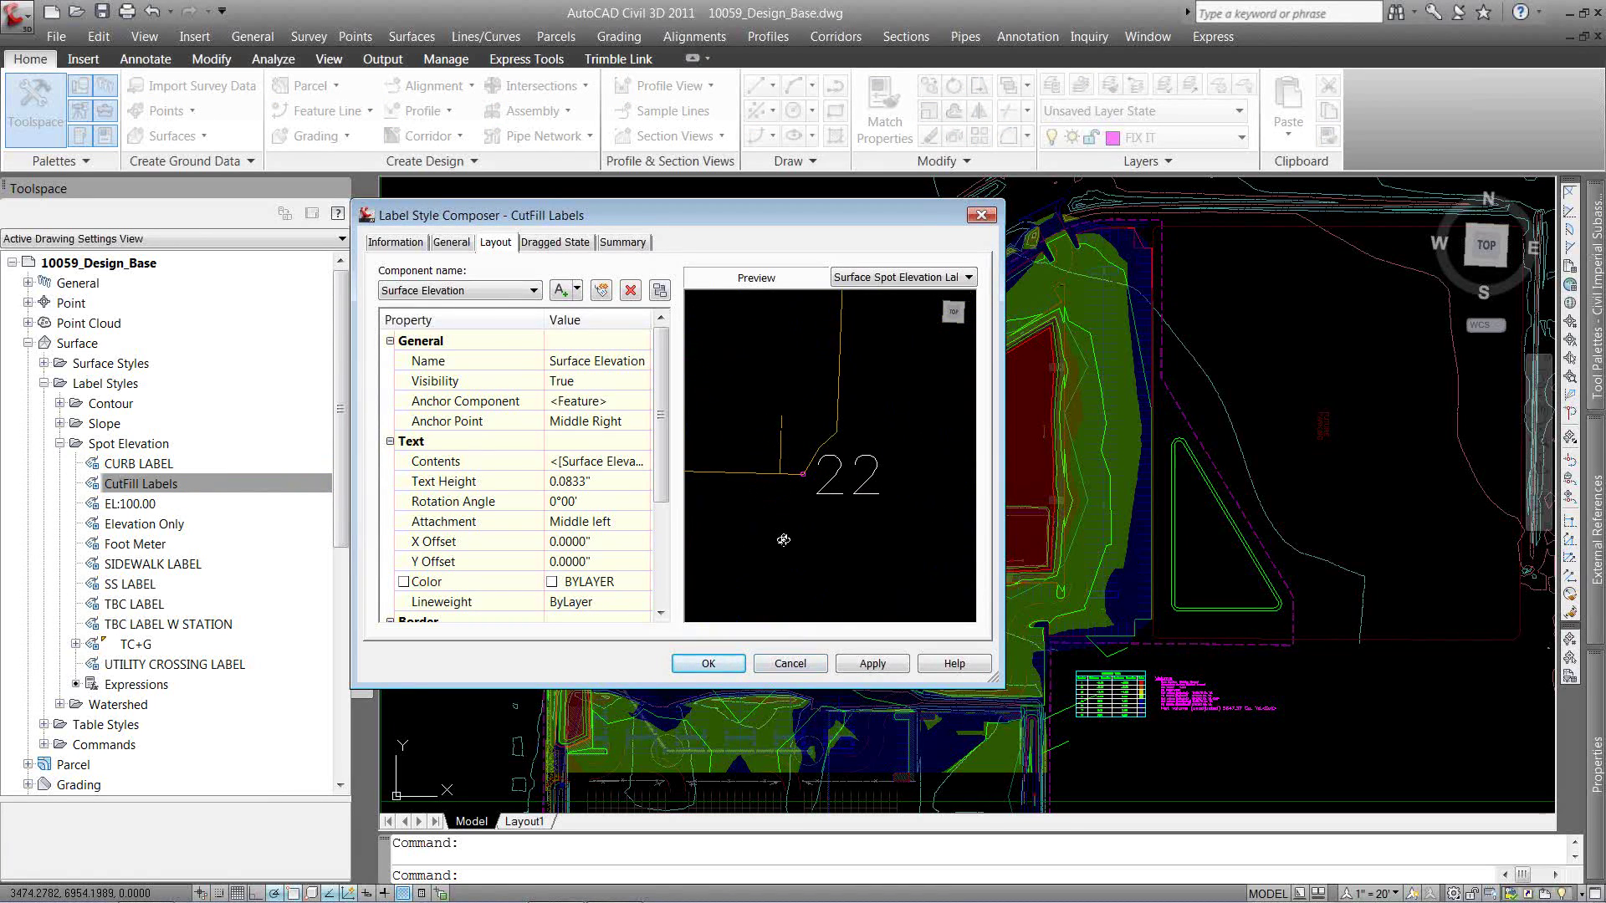
click(791, 664)
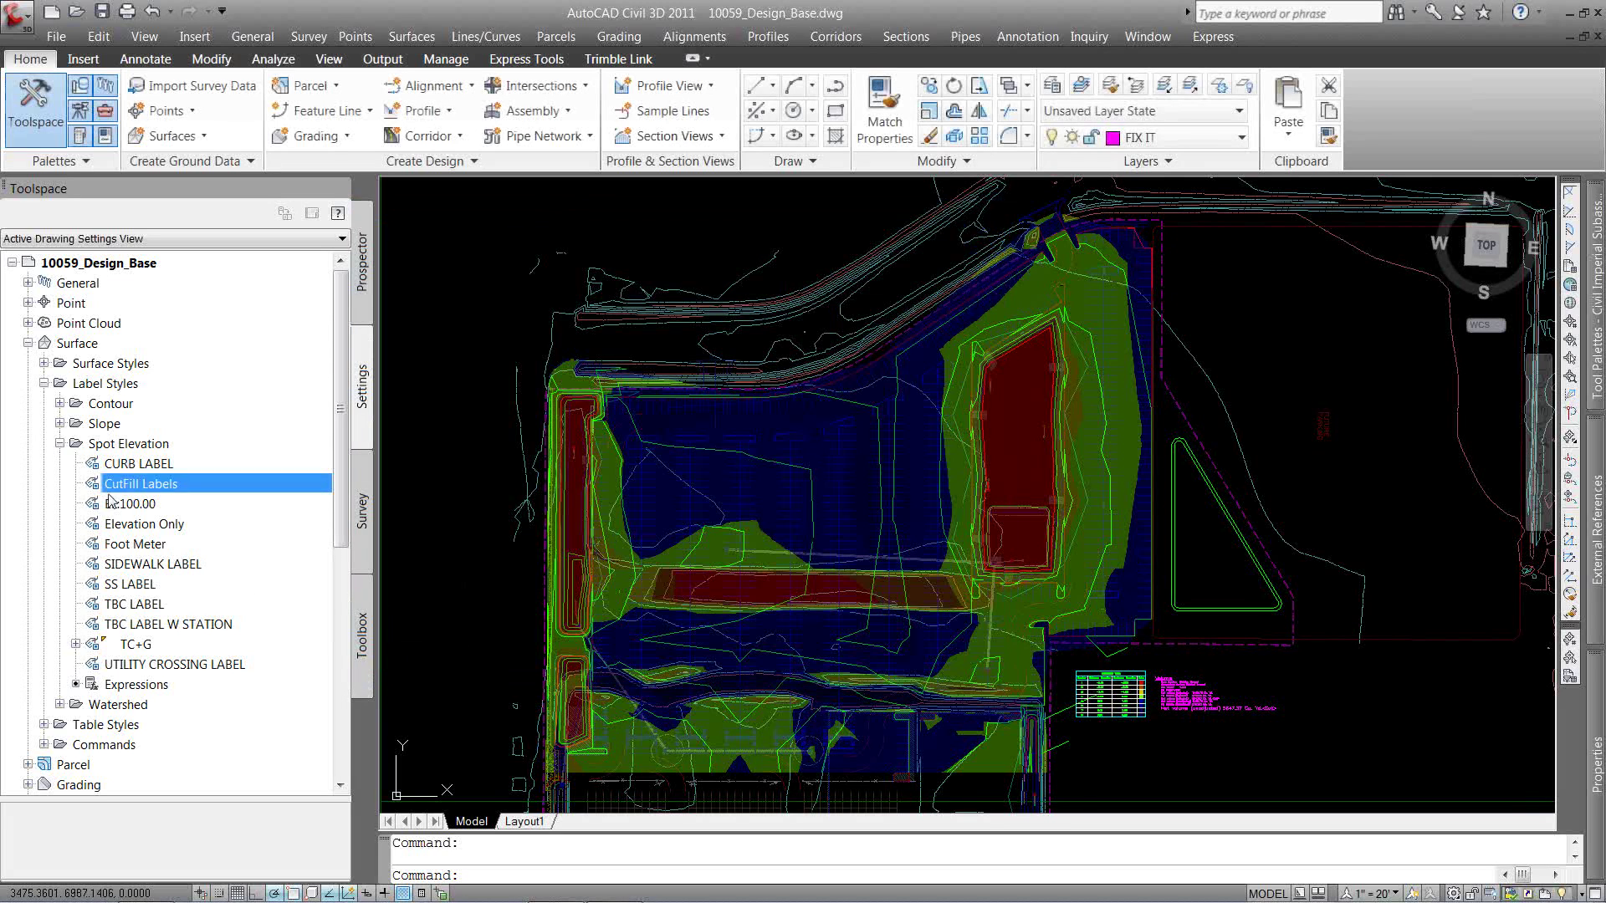
Copy the CutFill Labels style and name the copy CutFill Labels [Extended].
right_click(167, 487)
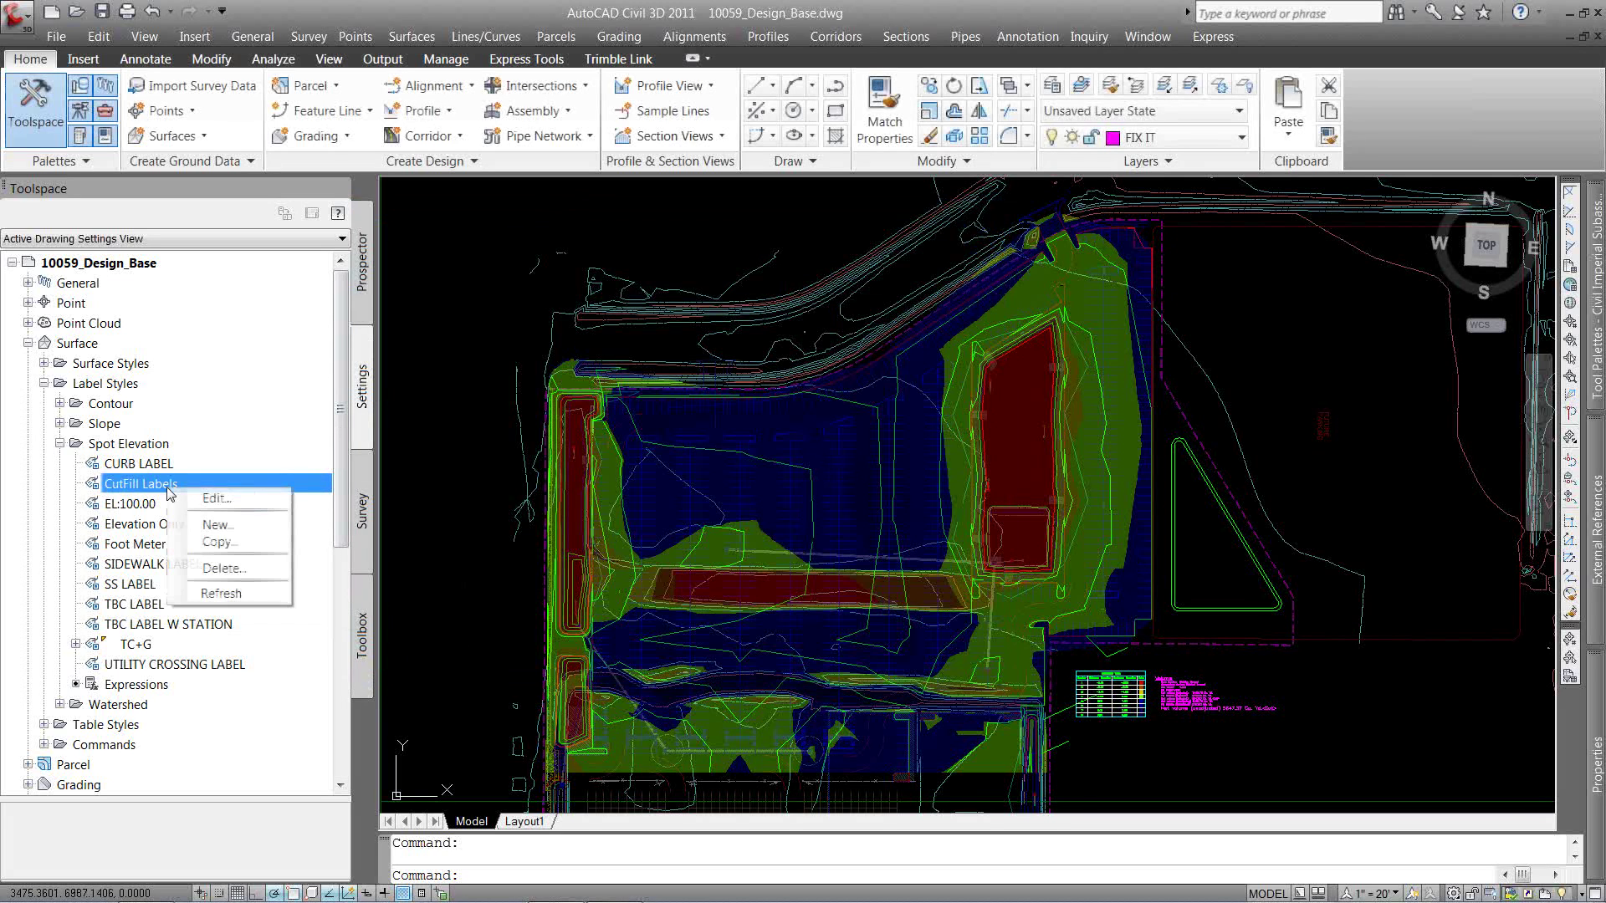
click(219, 542)
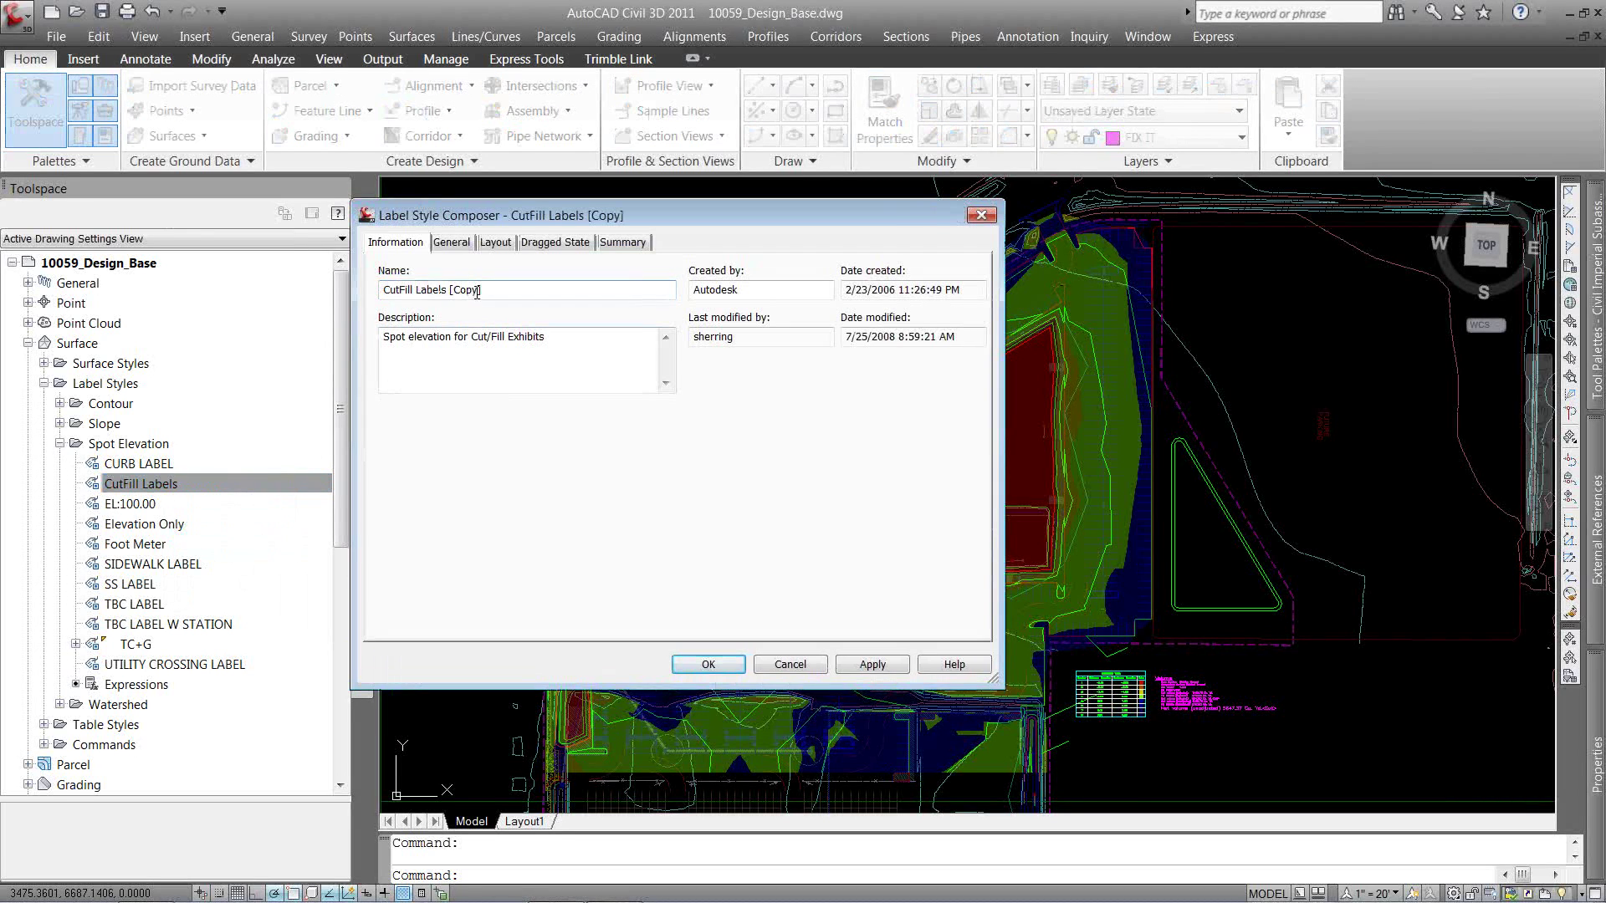
drag(478, 291, 453, 292)
text(Extended)
Rename the surface elevation text component to FG and select its Contents property.
click(495, 243)
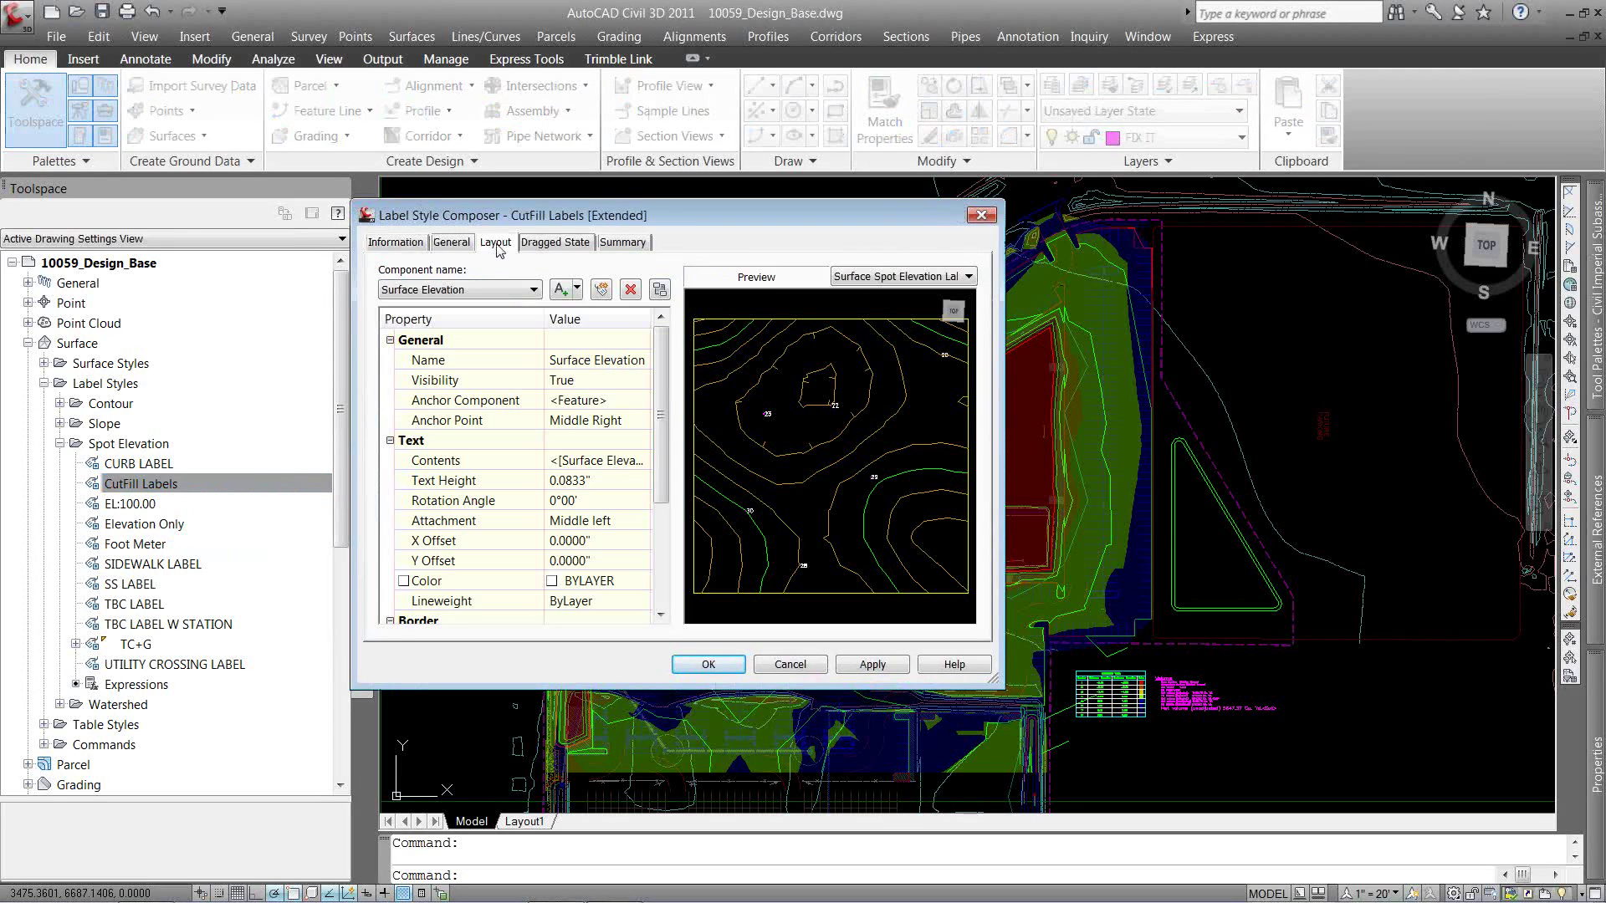
middle_drag(767, 412, 809, 471)
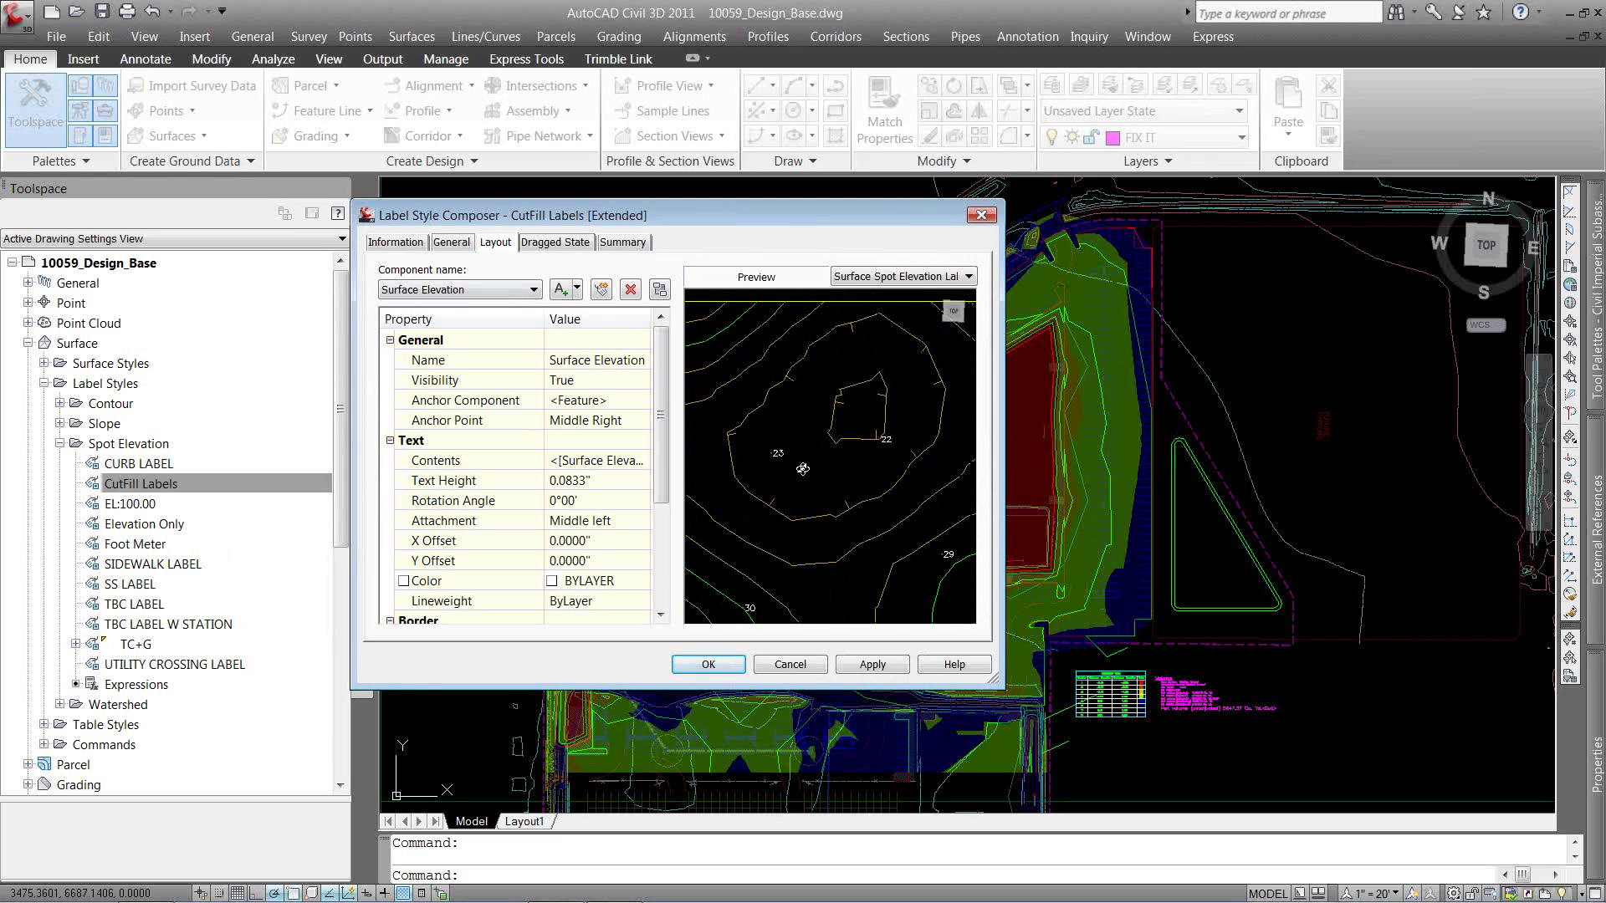
click(579, 363)
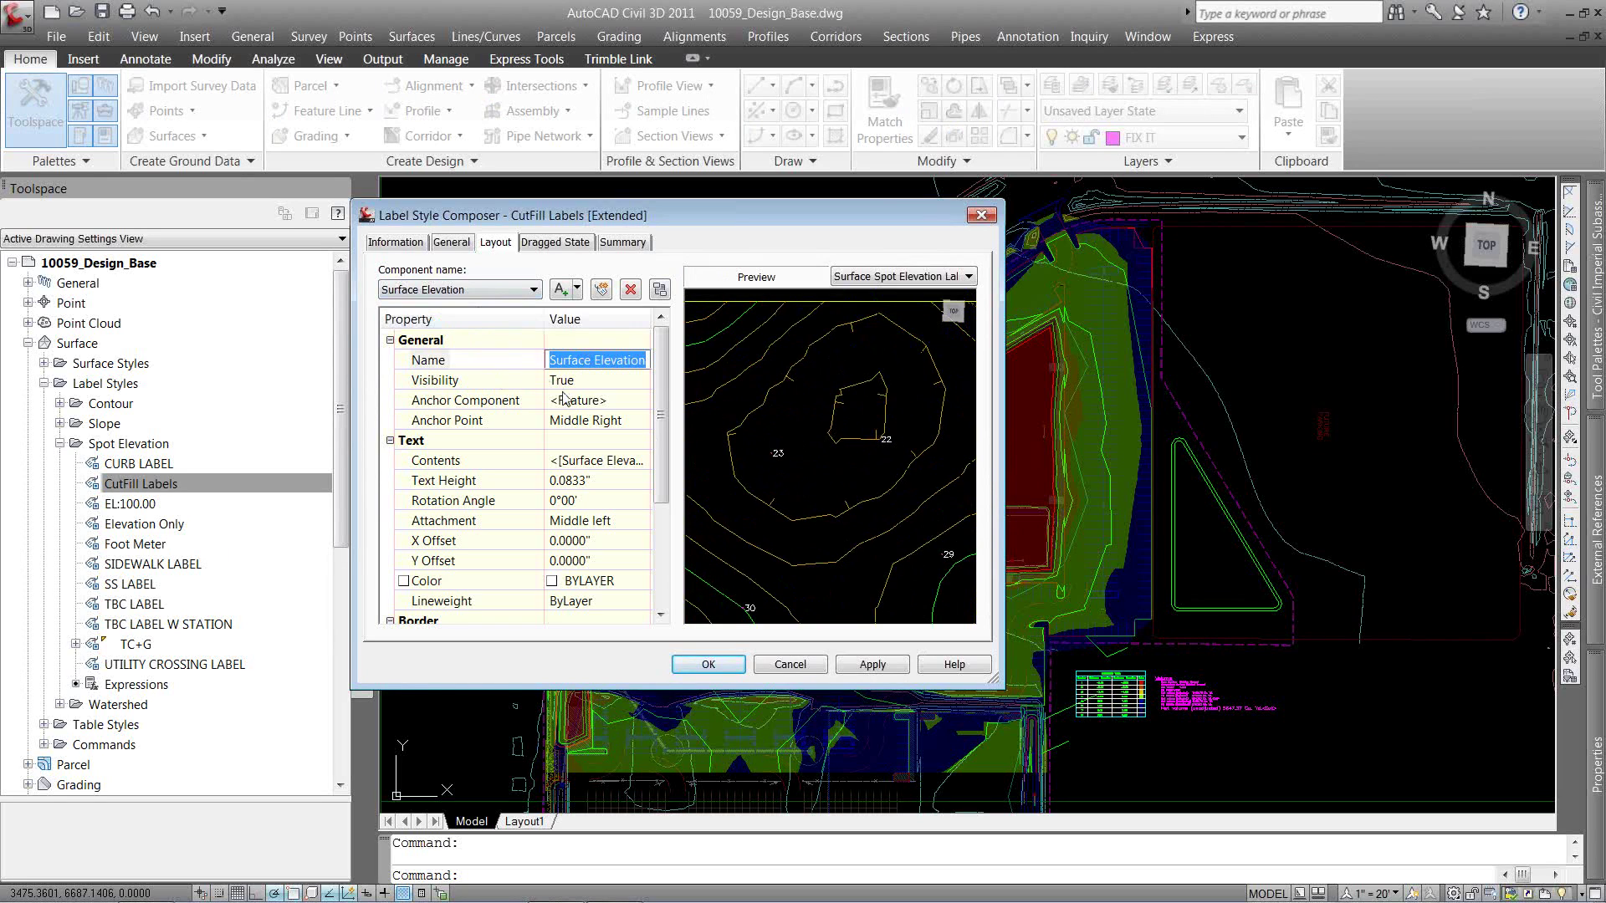
text(FG)
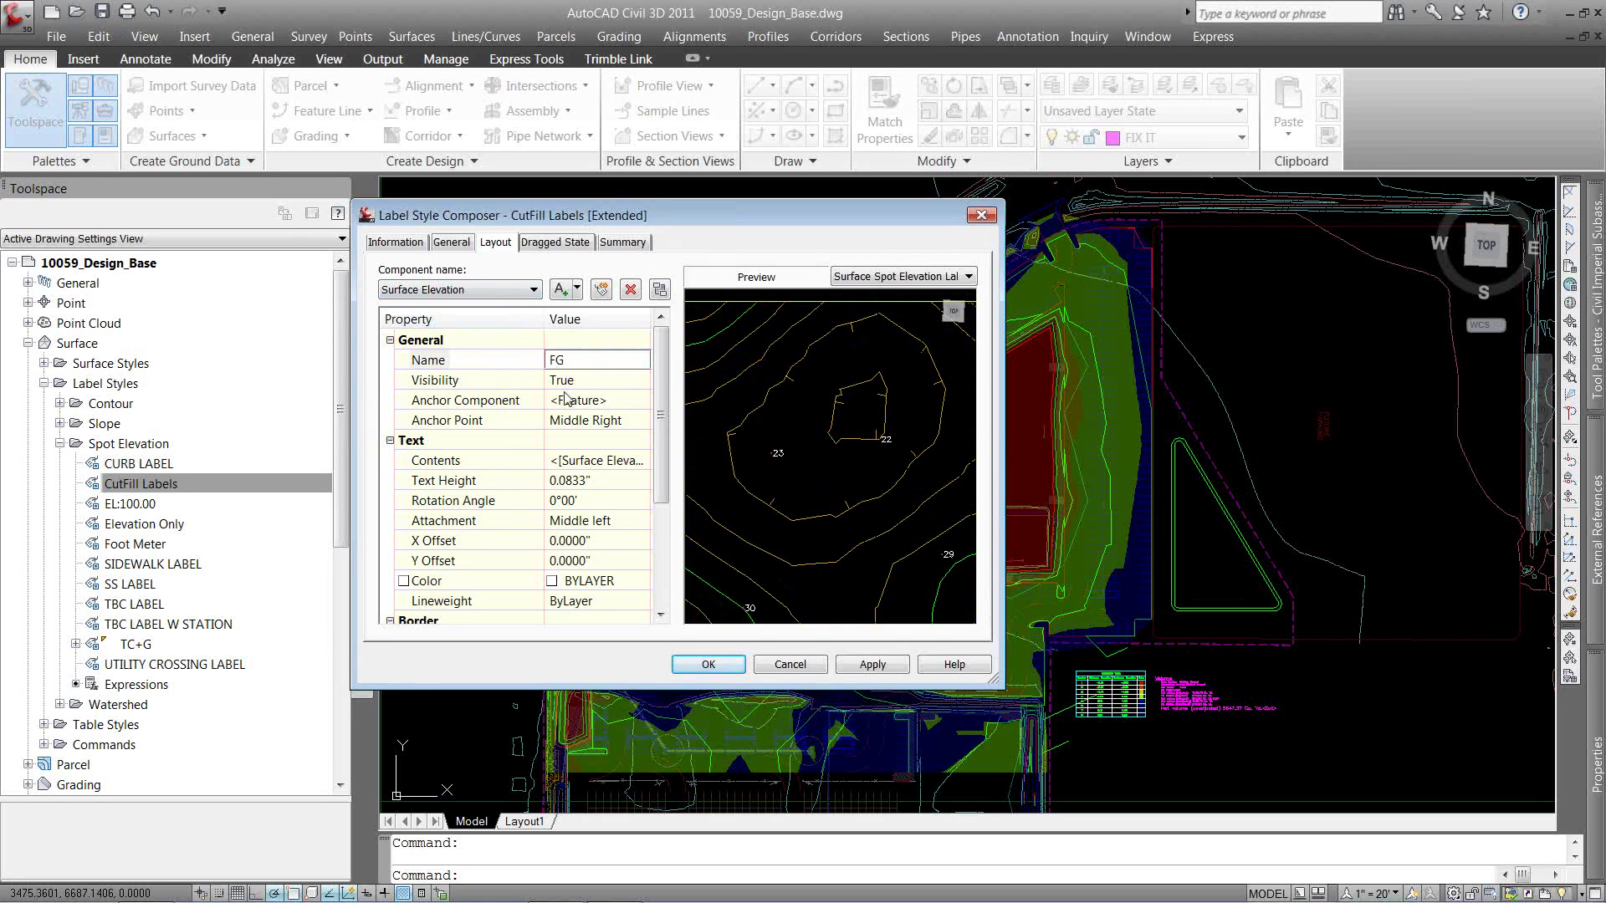
key(Return)
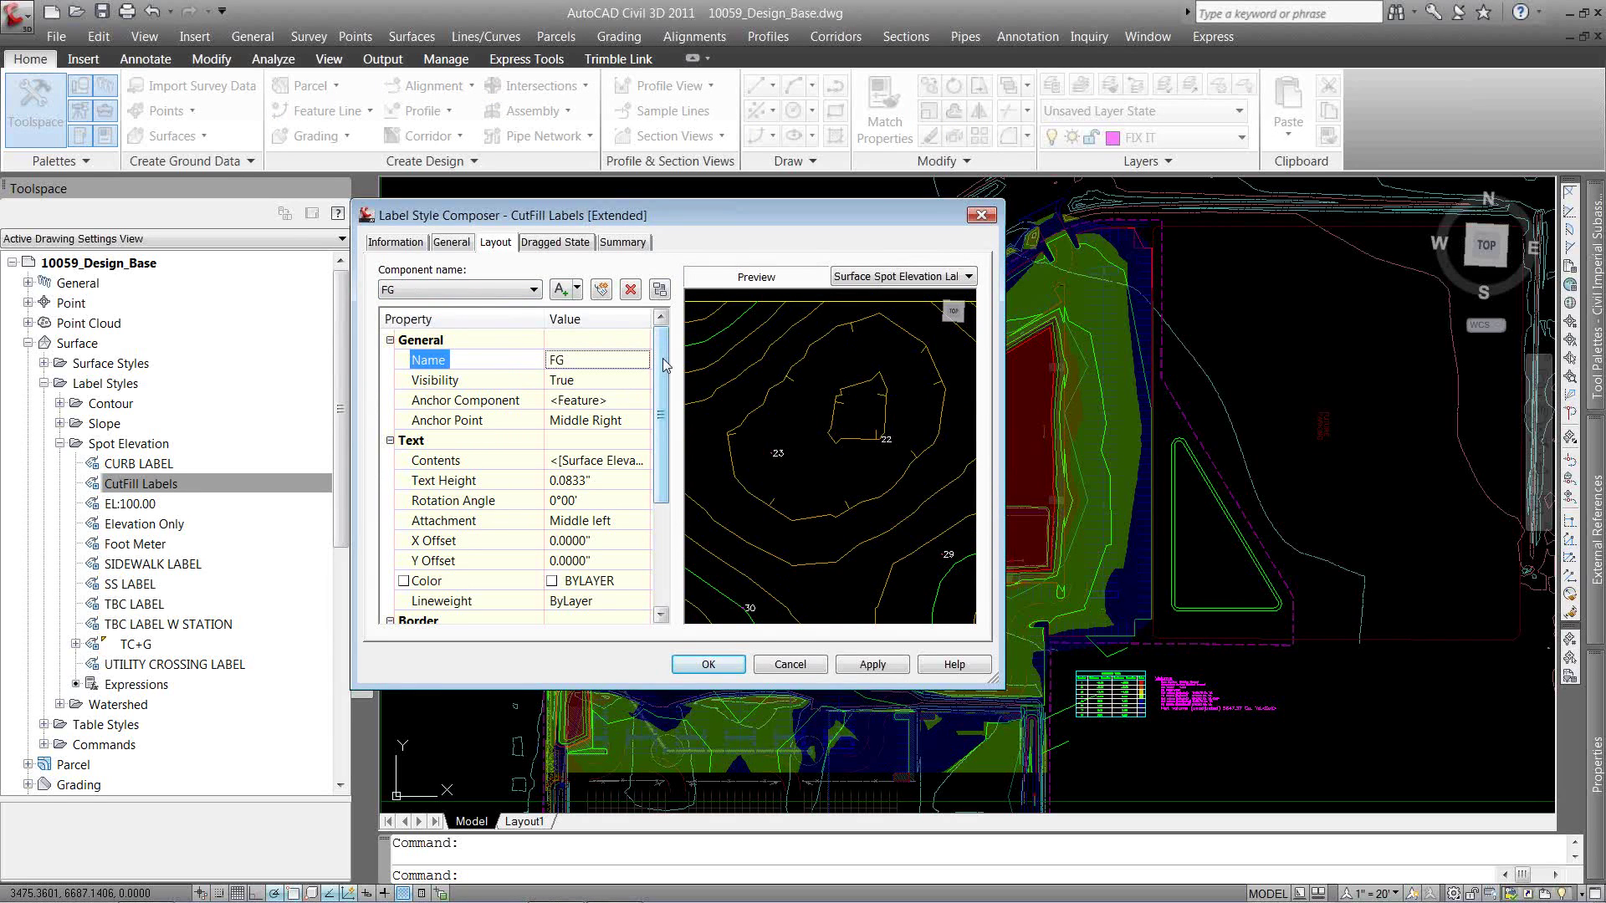
click(443, 464)
click(583, 461)
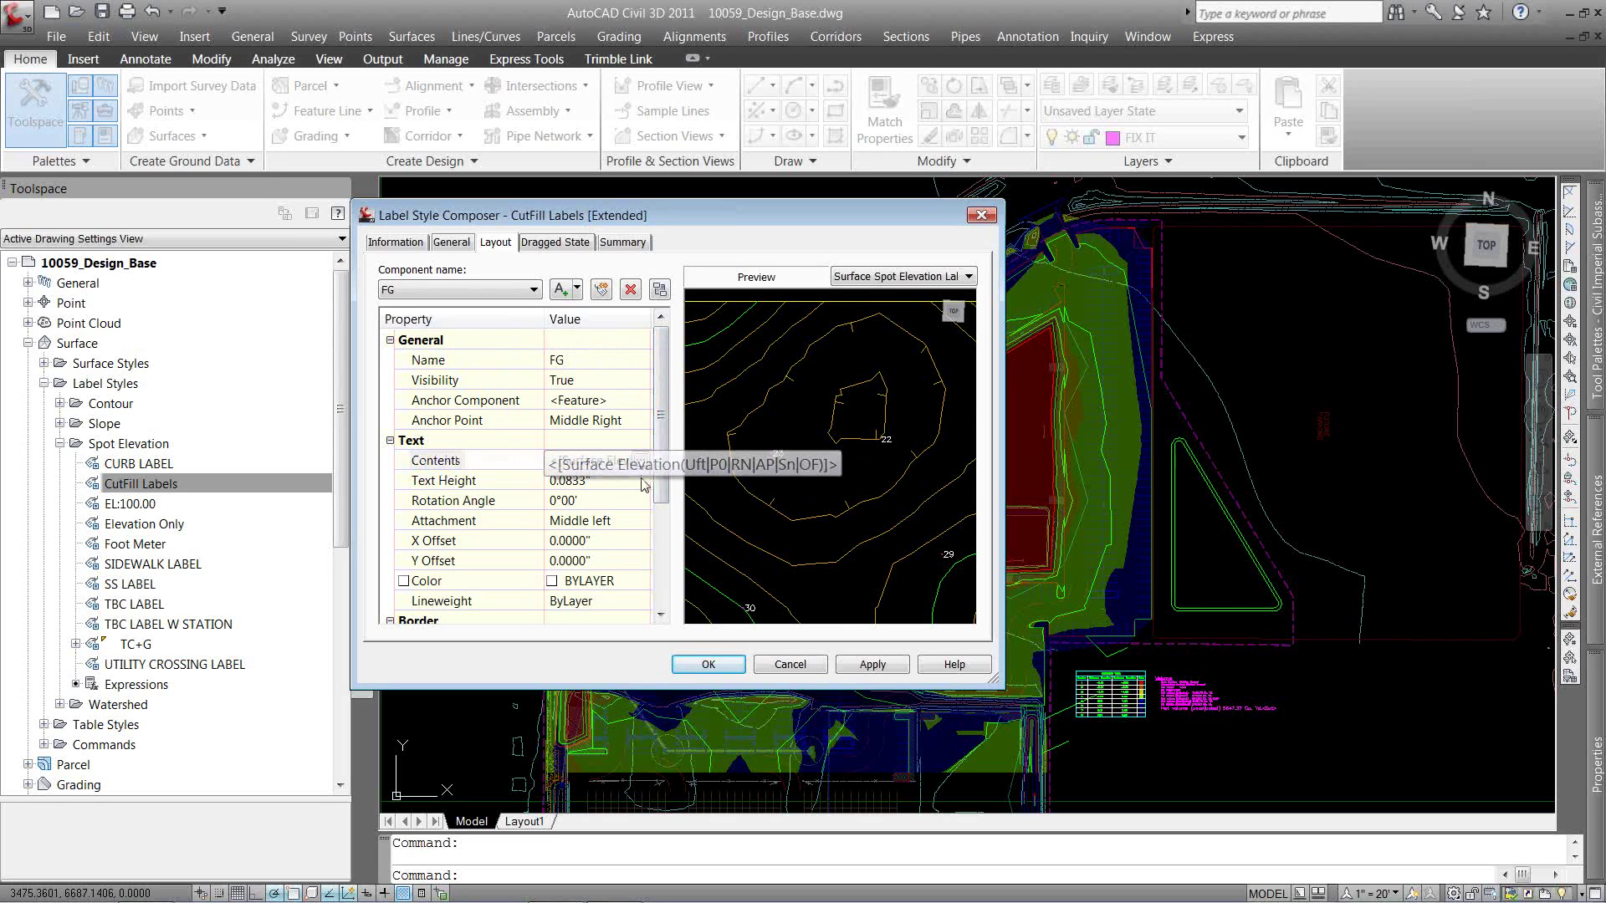
Make the FG text read 'FG=' followed by the surface elevation at 0.01 precision.
click(644, 461)
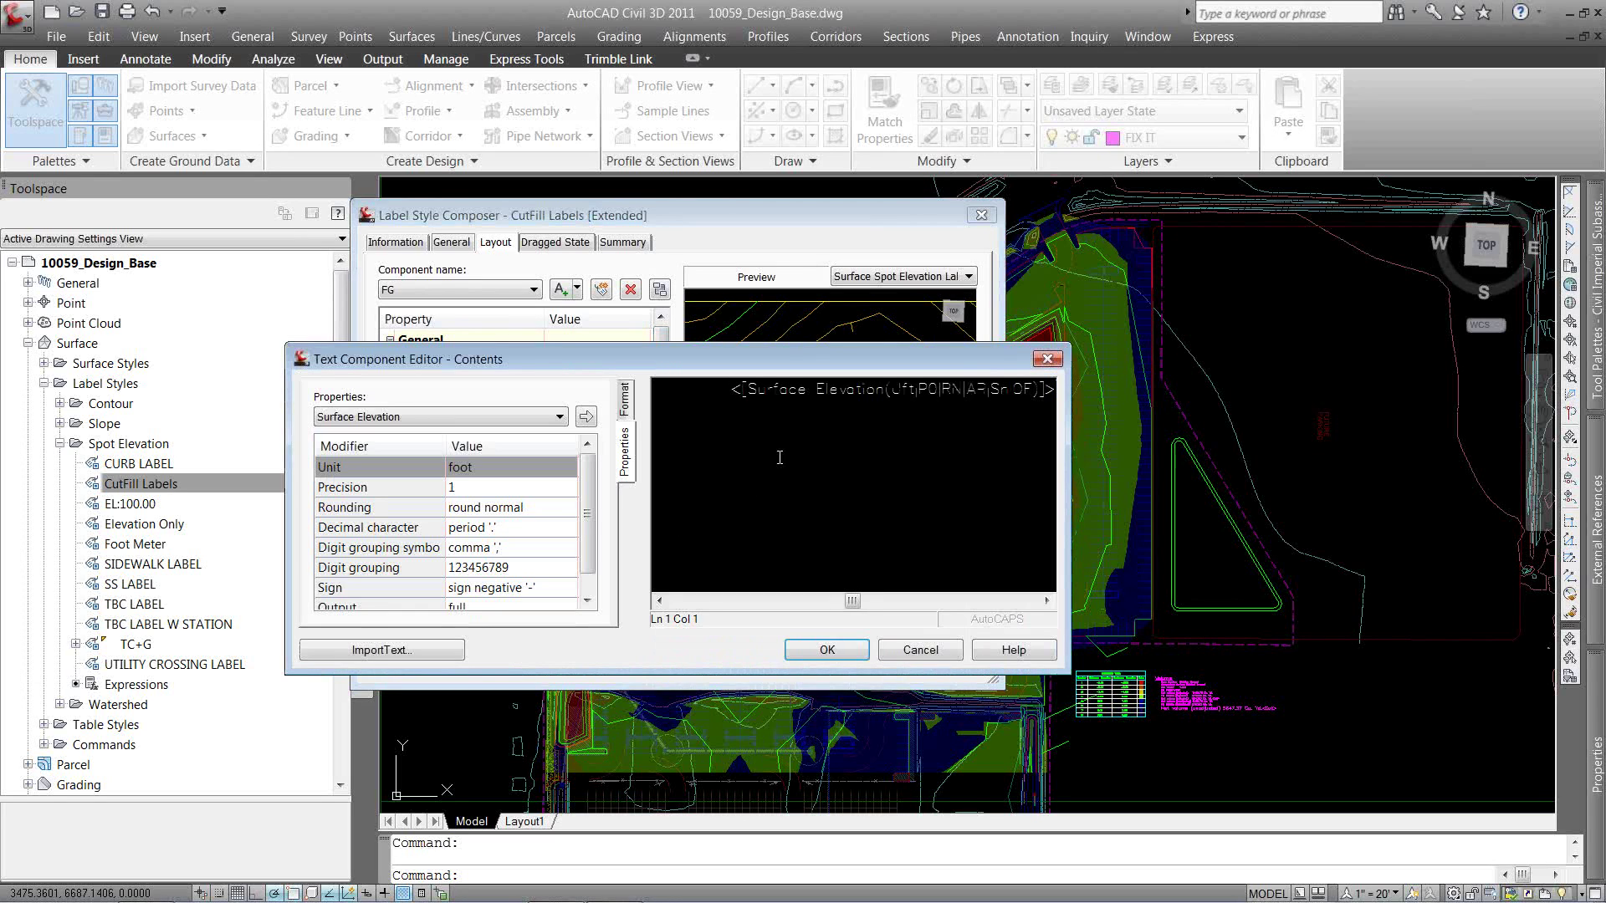
text(FG=)
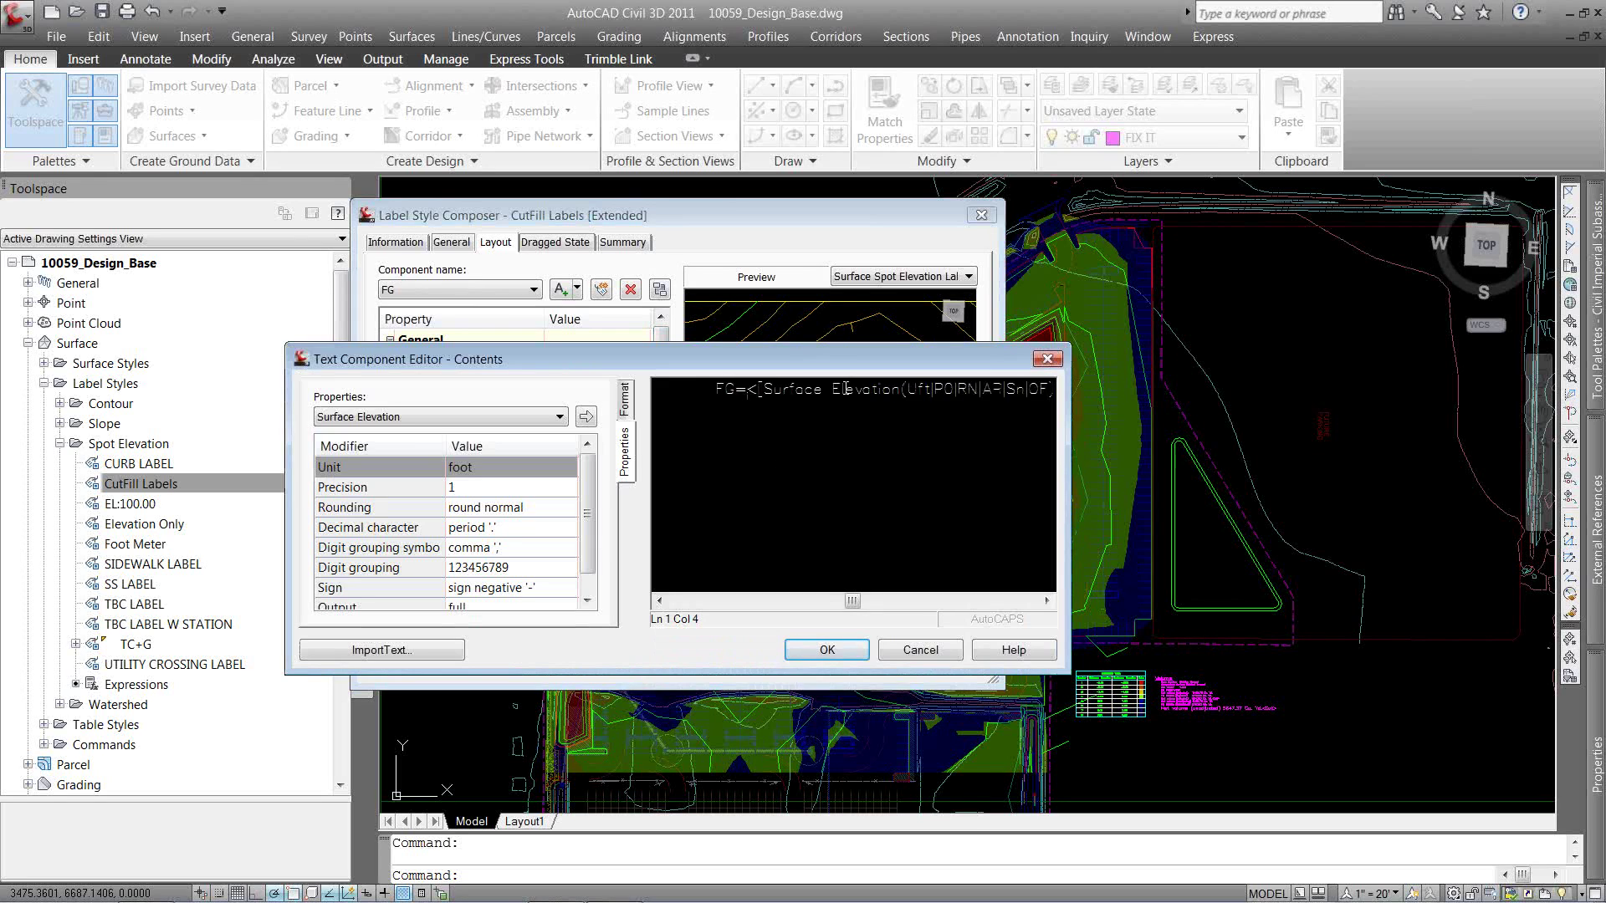
click(847, 389)
click(497, 488)
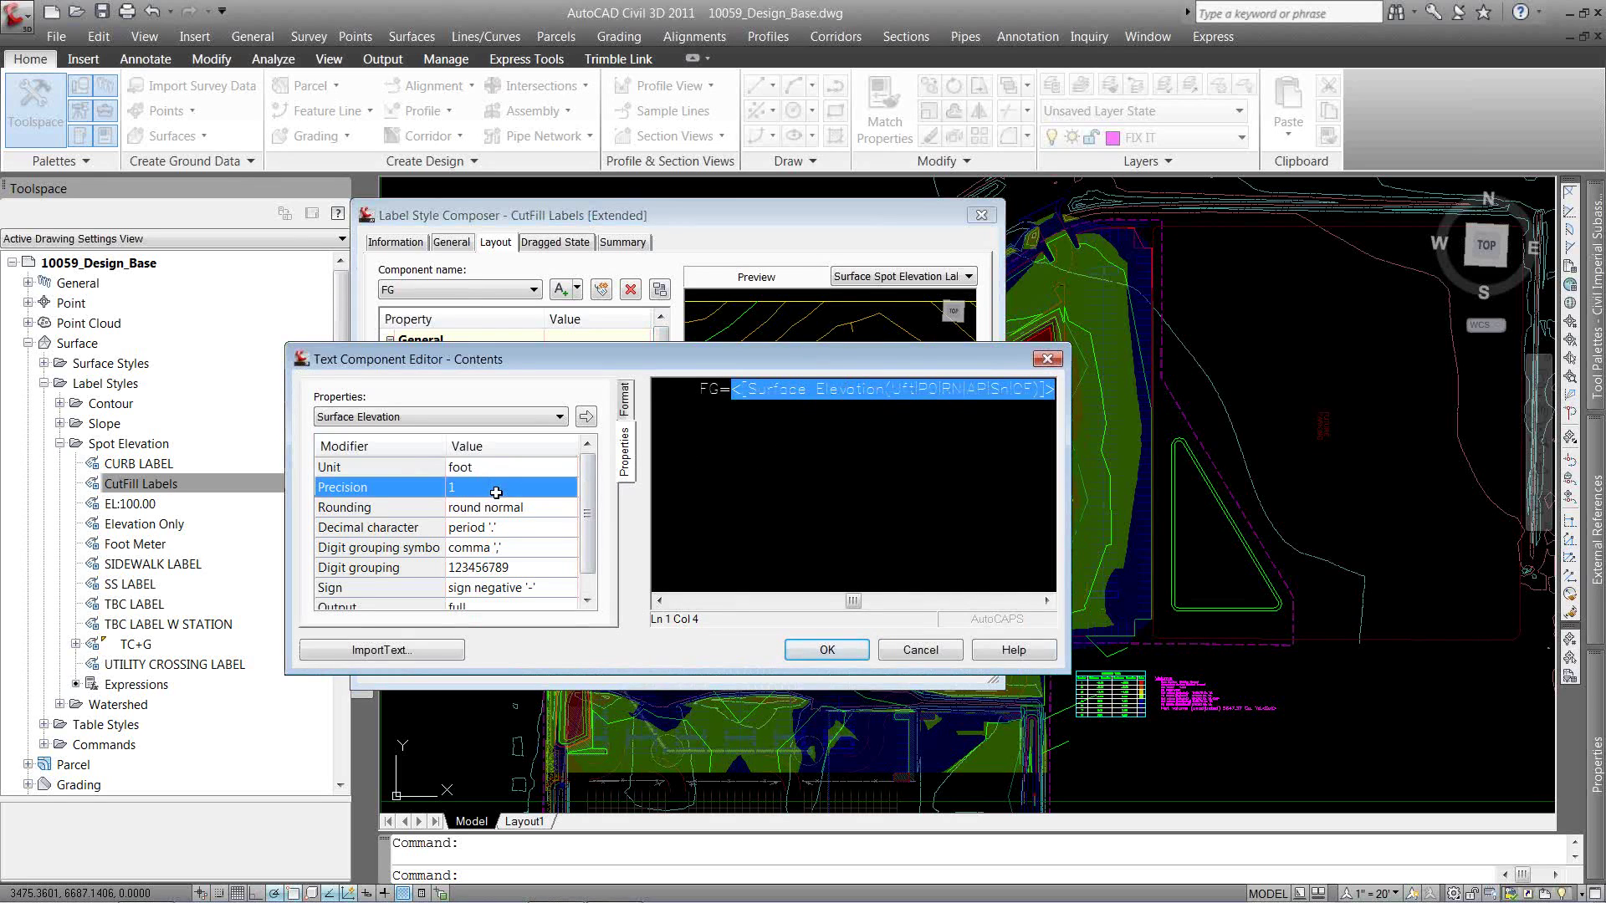
click(497, 486)
click(496, 538)
click(768, 483)
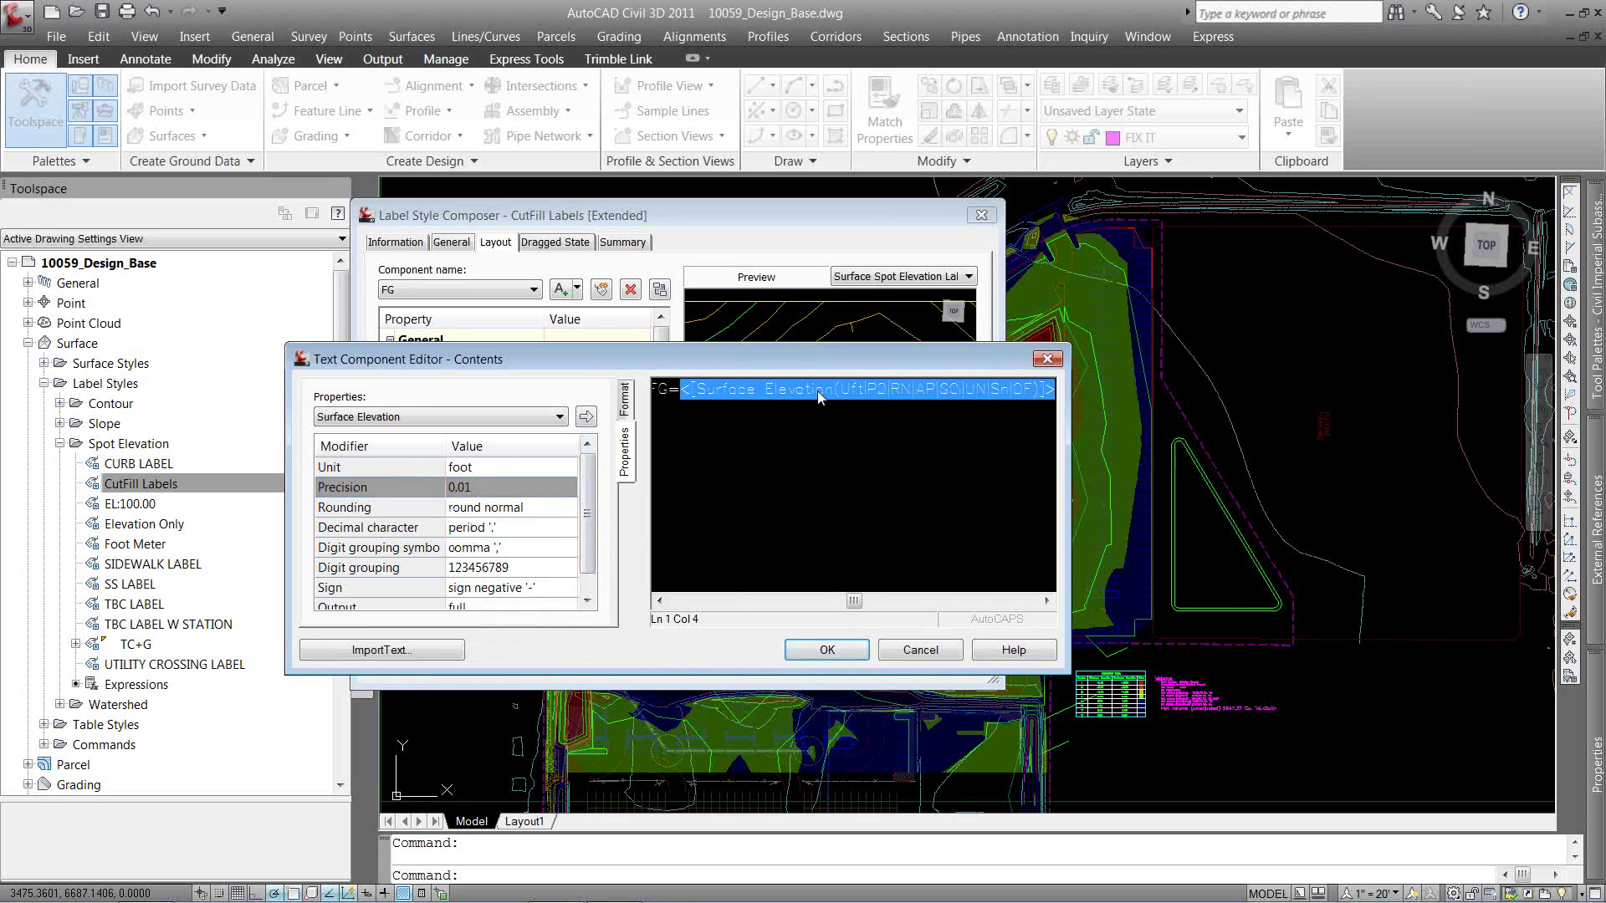
click(841, 654)
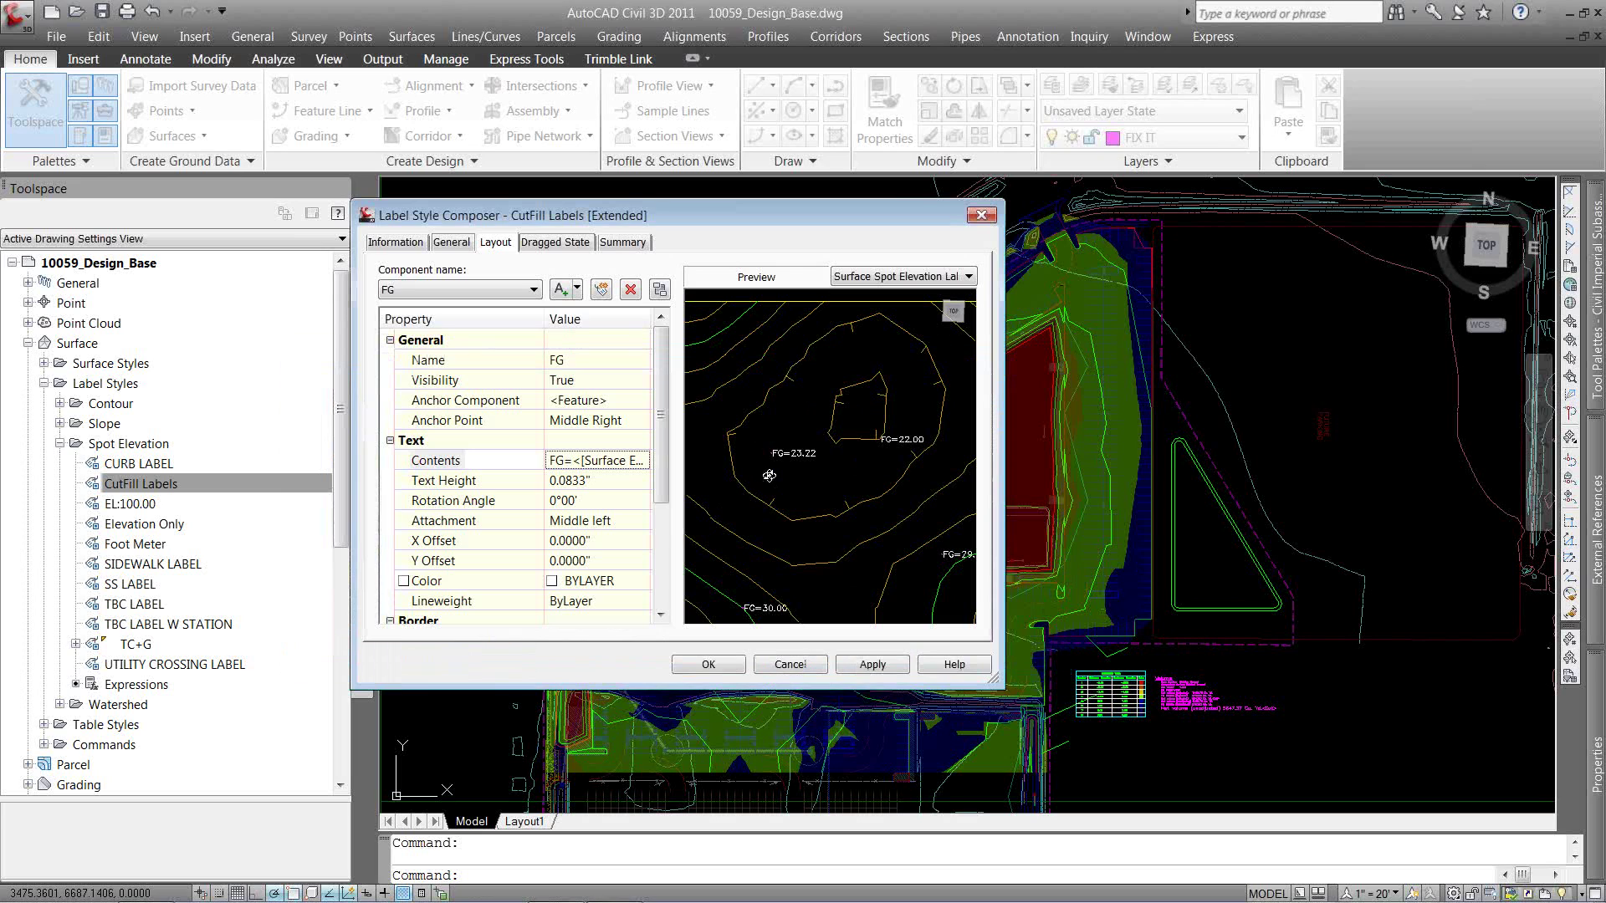
Add a surface-referencing text component named EG.
click(578, 291)
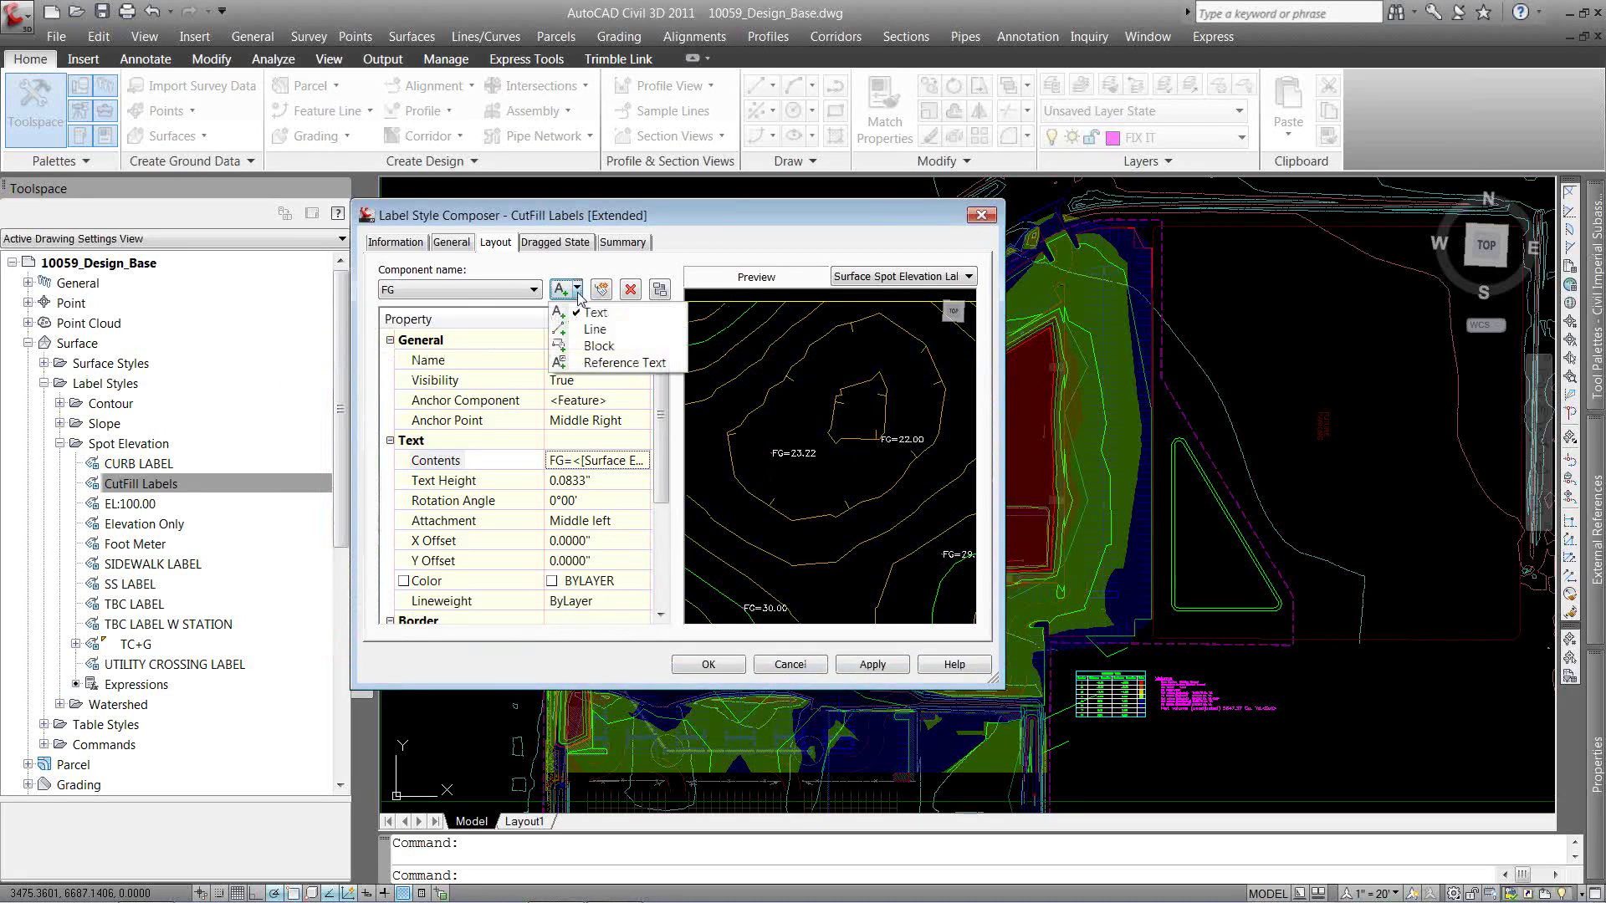
click(630, 365)
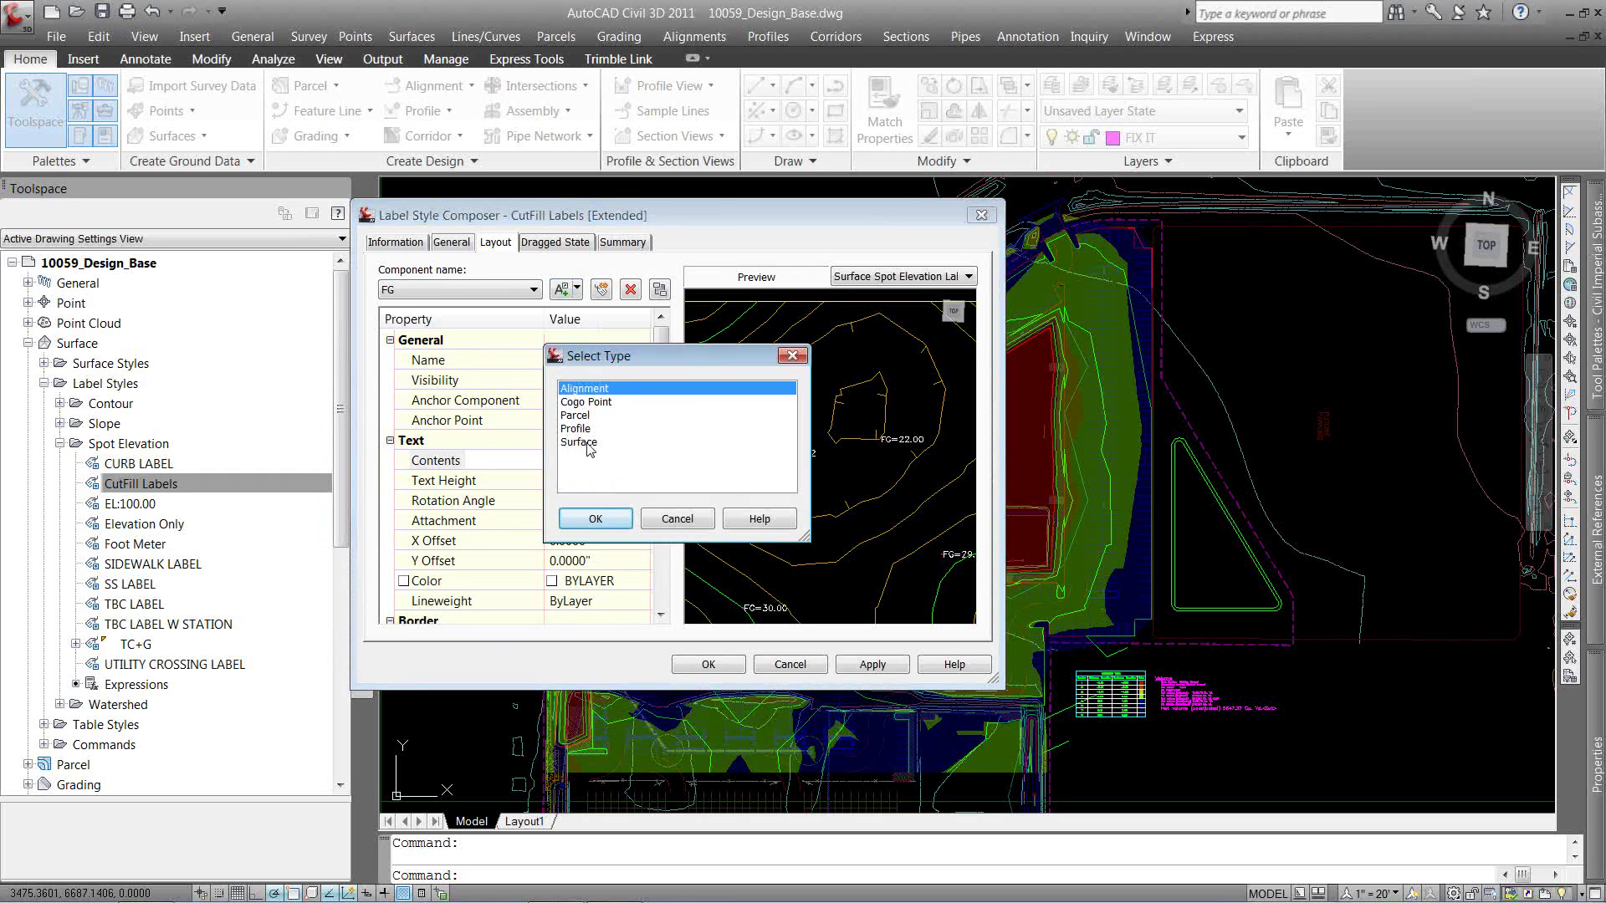
click(588, 444)
click(595, 519)
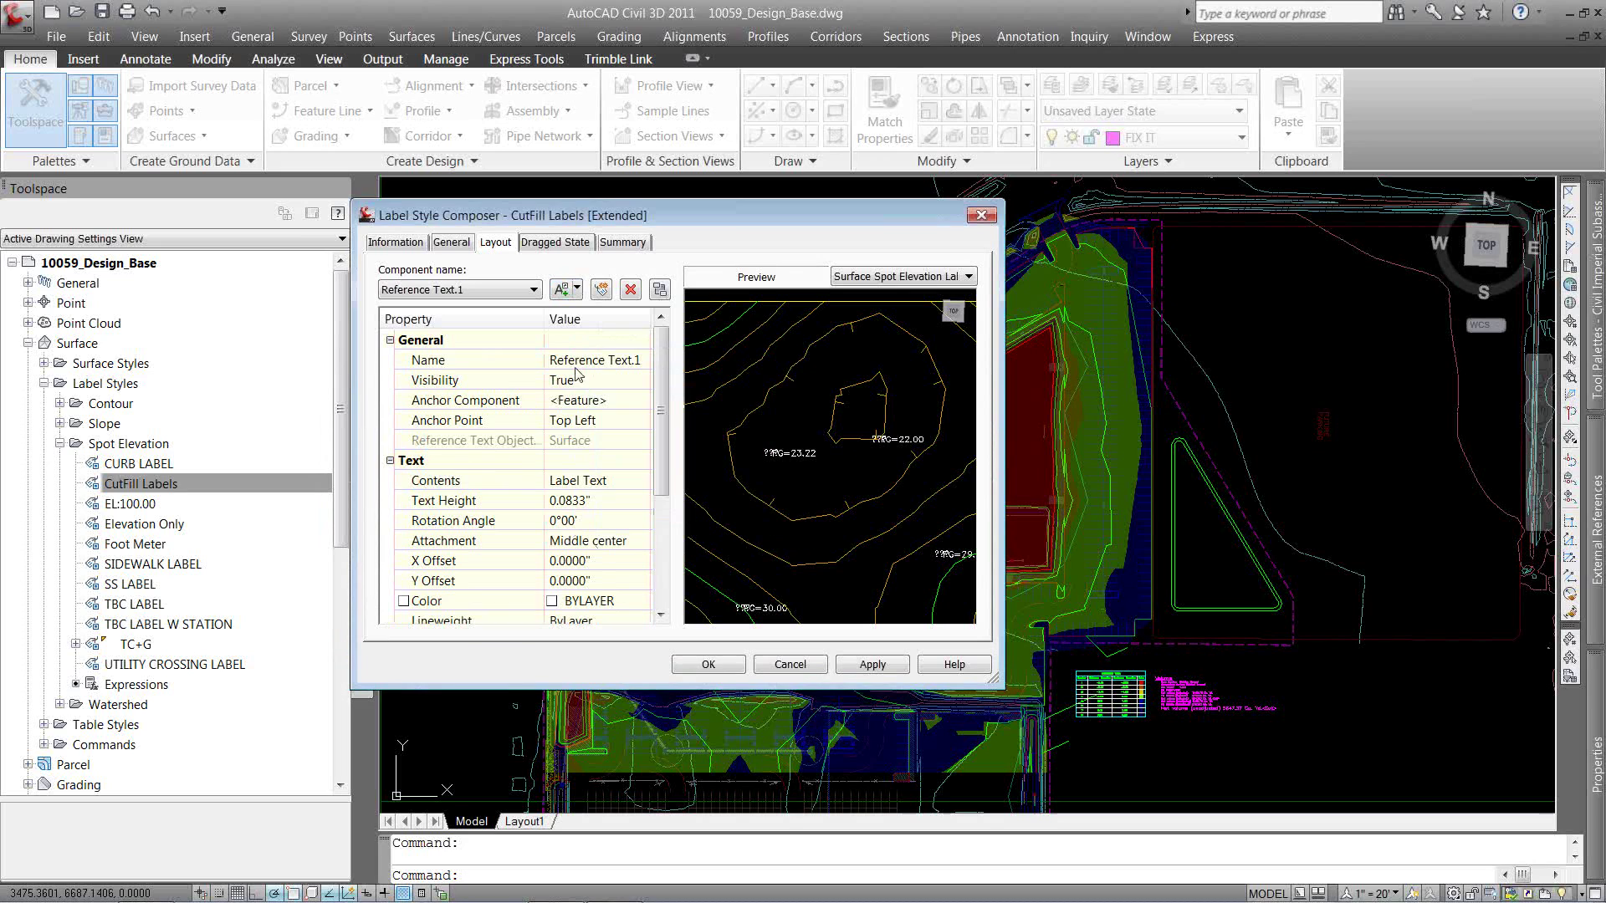
click(577, 362)
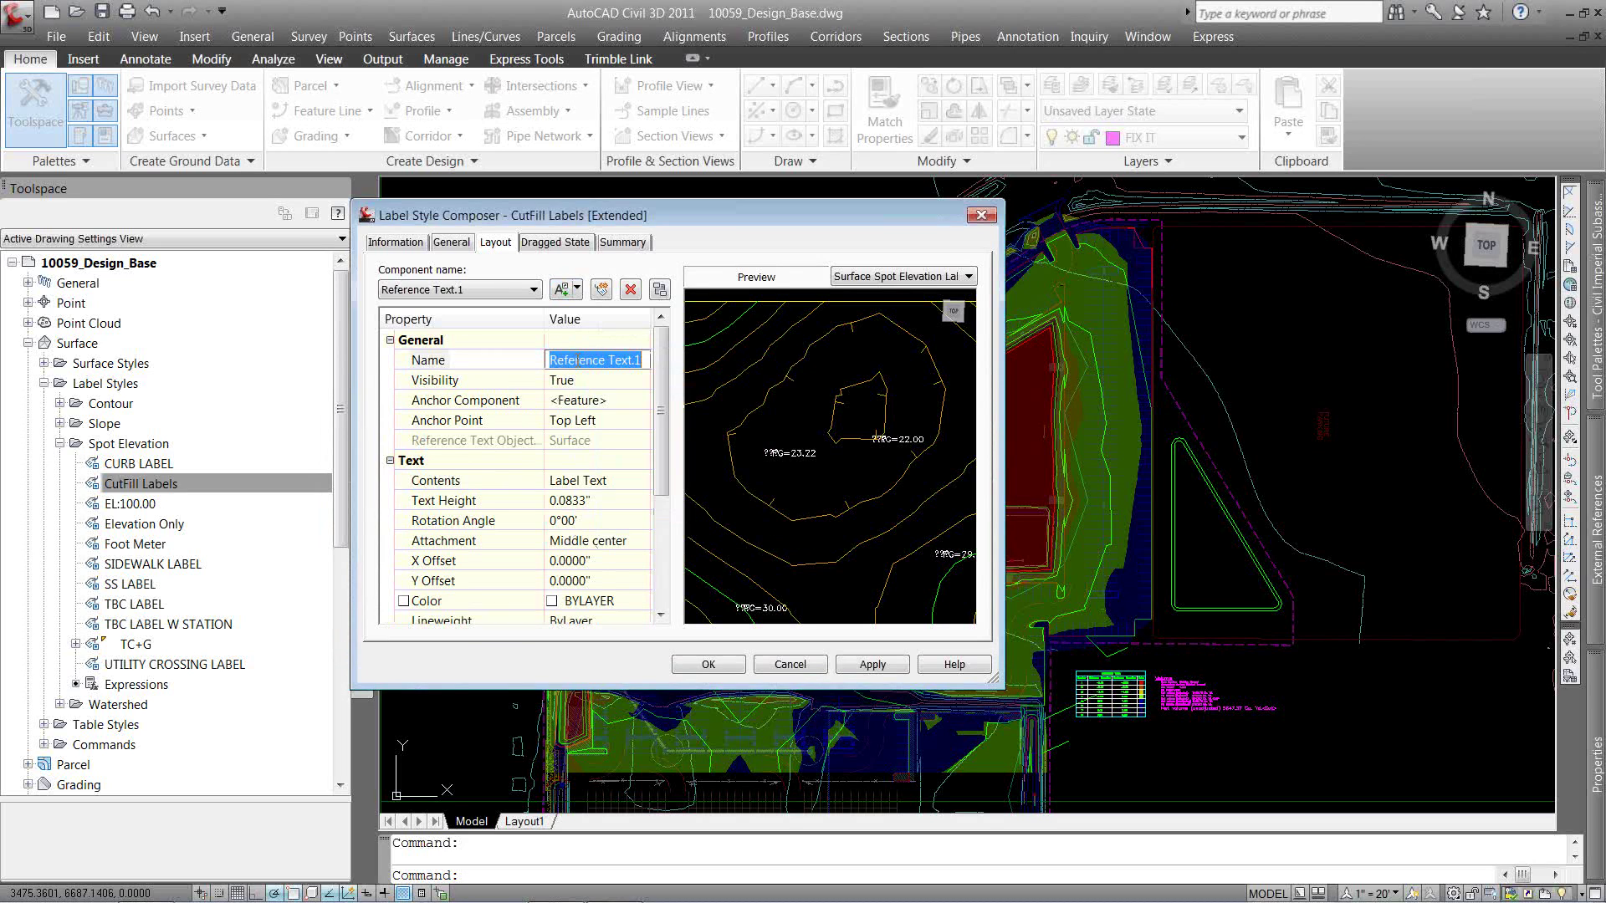
text(EG)
click(556, 481)
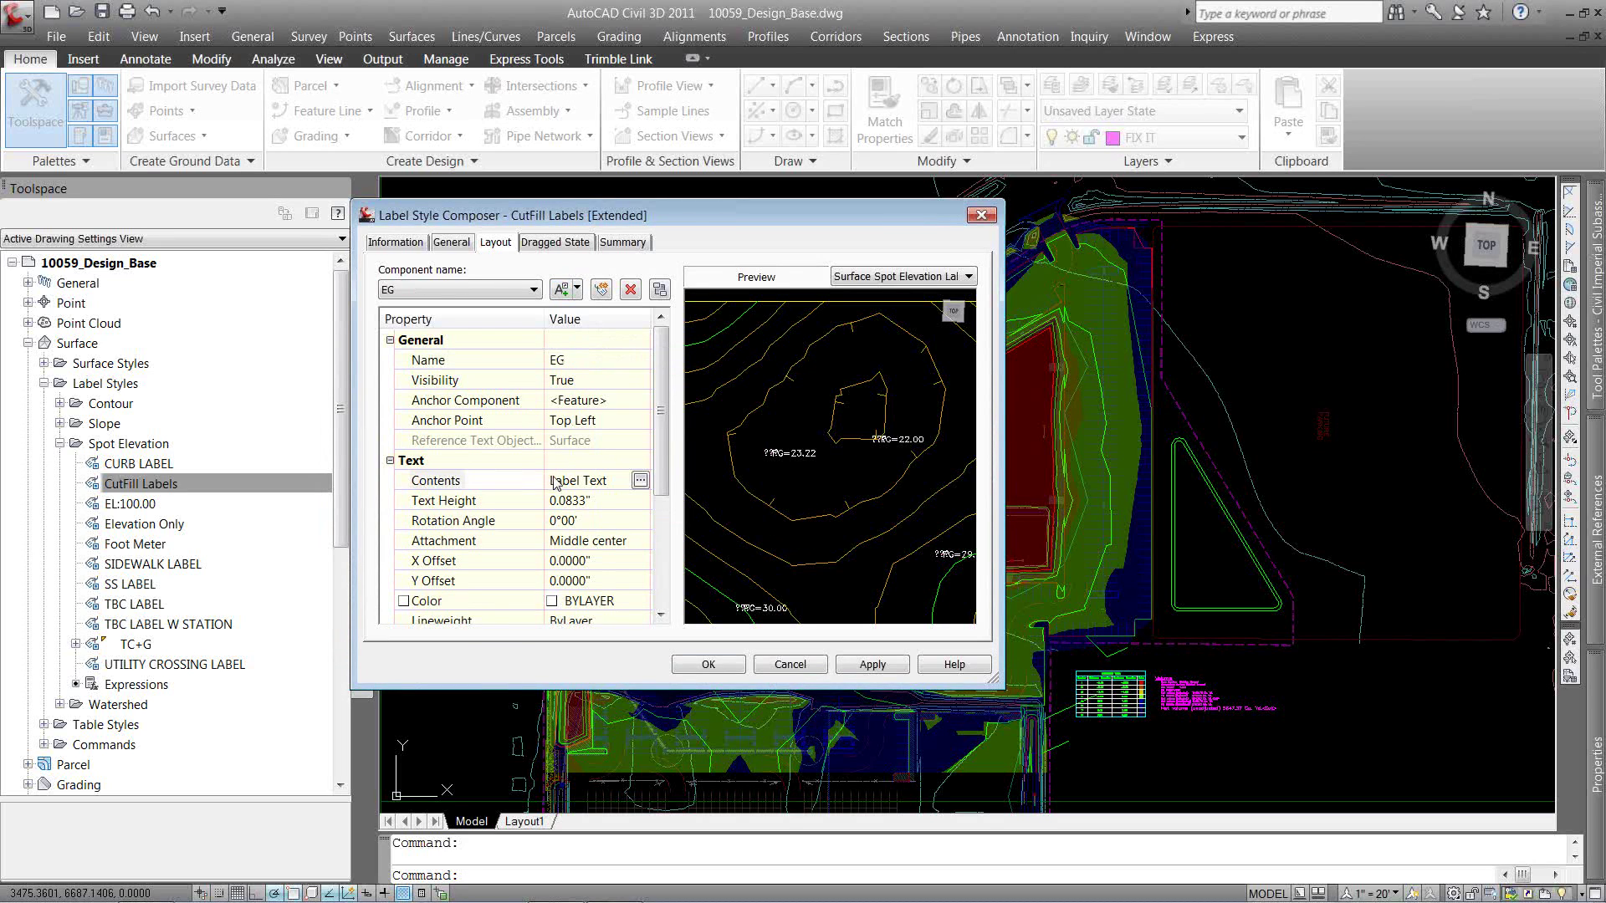
Set the EG contents to 'EG=' plus the surface elevation at 0.1 precision.
click(640, 480)
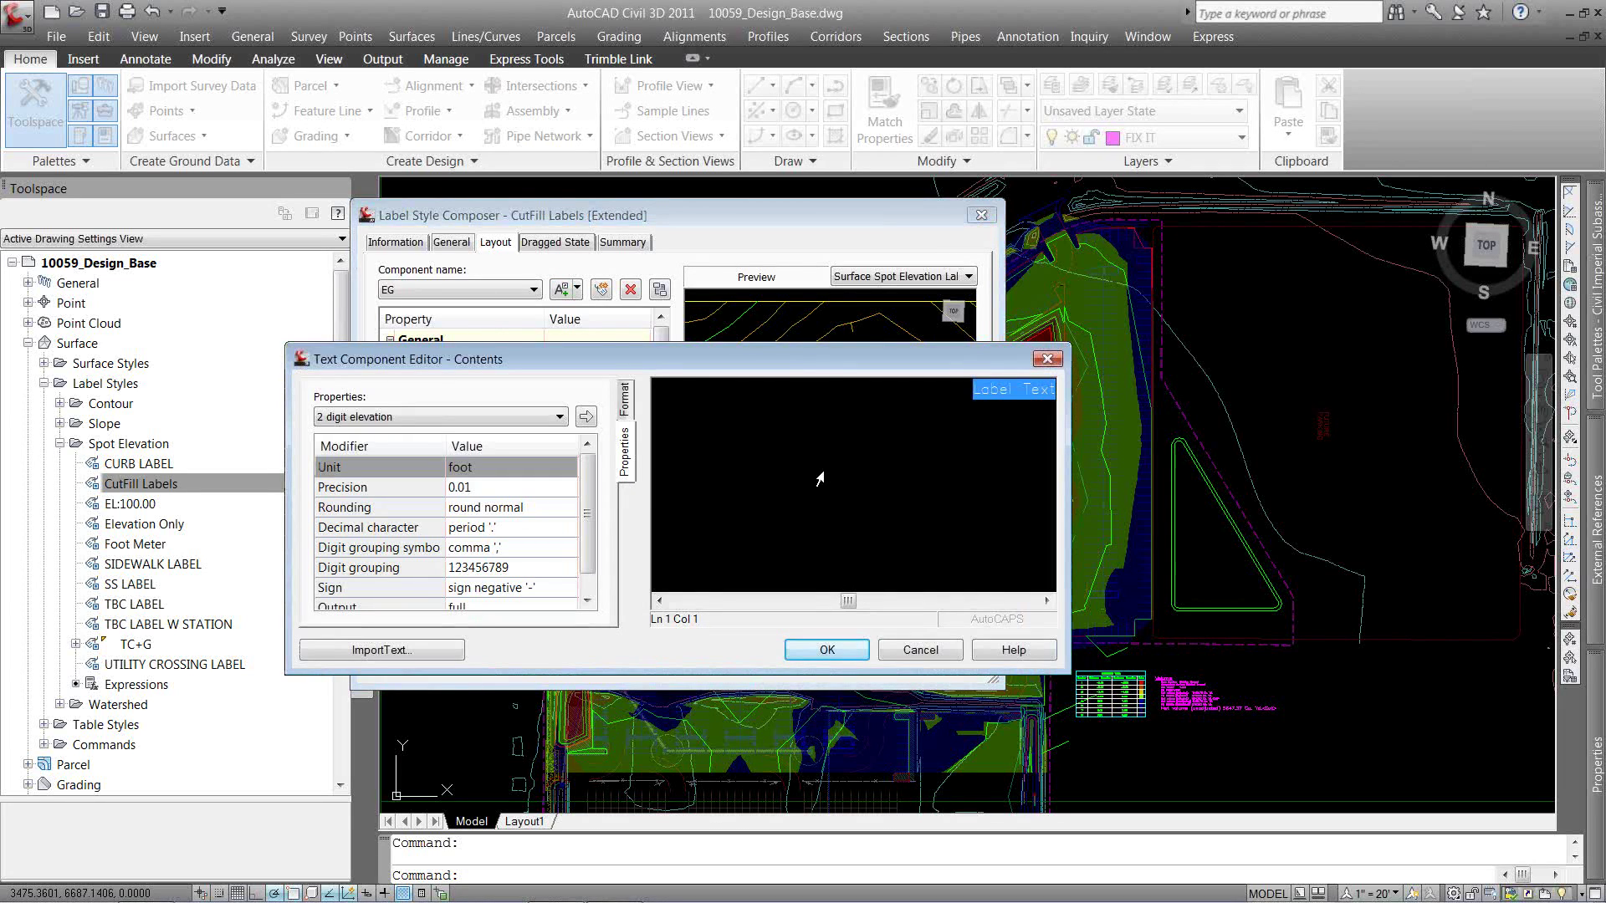
text(EG=)
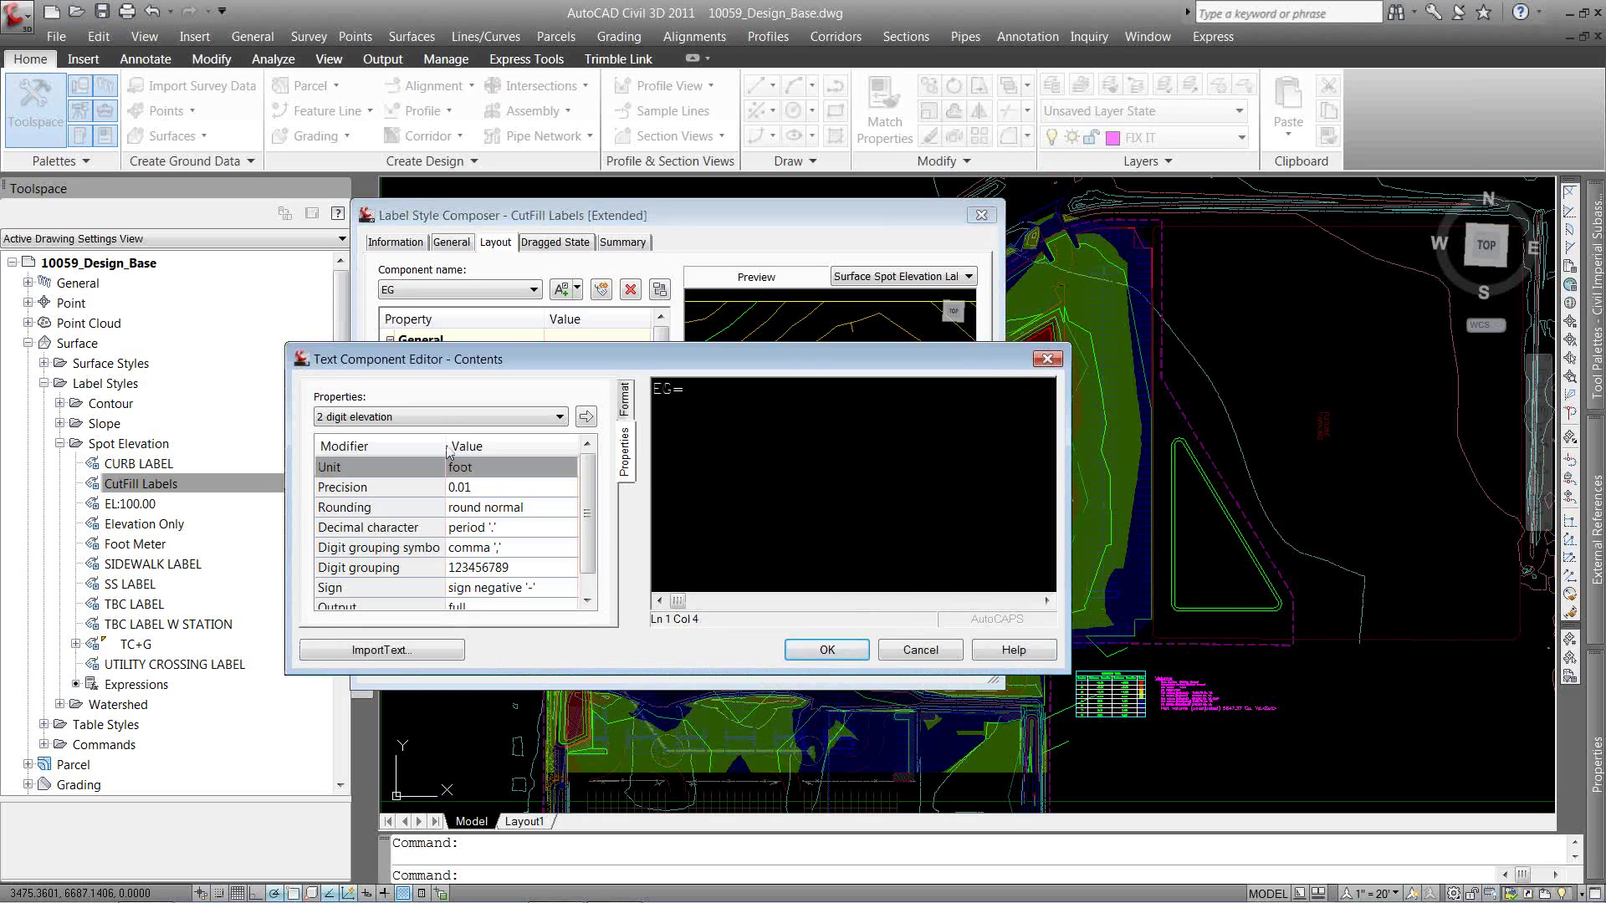
click(441, 417)
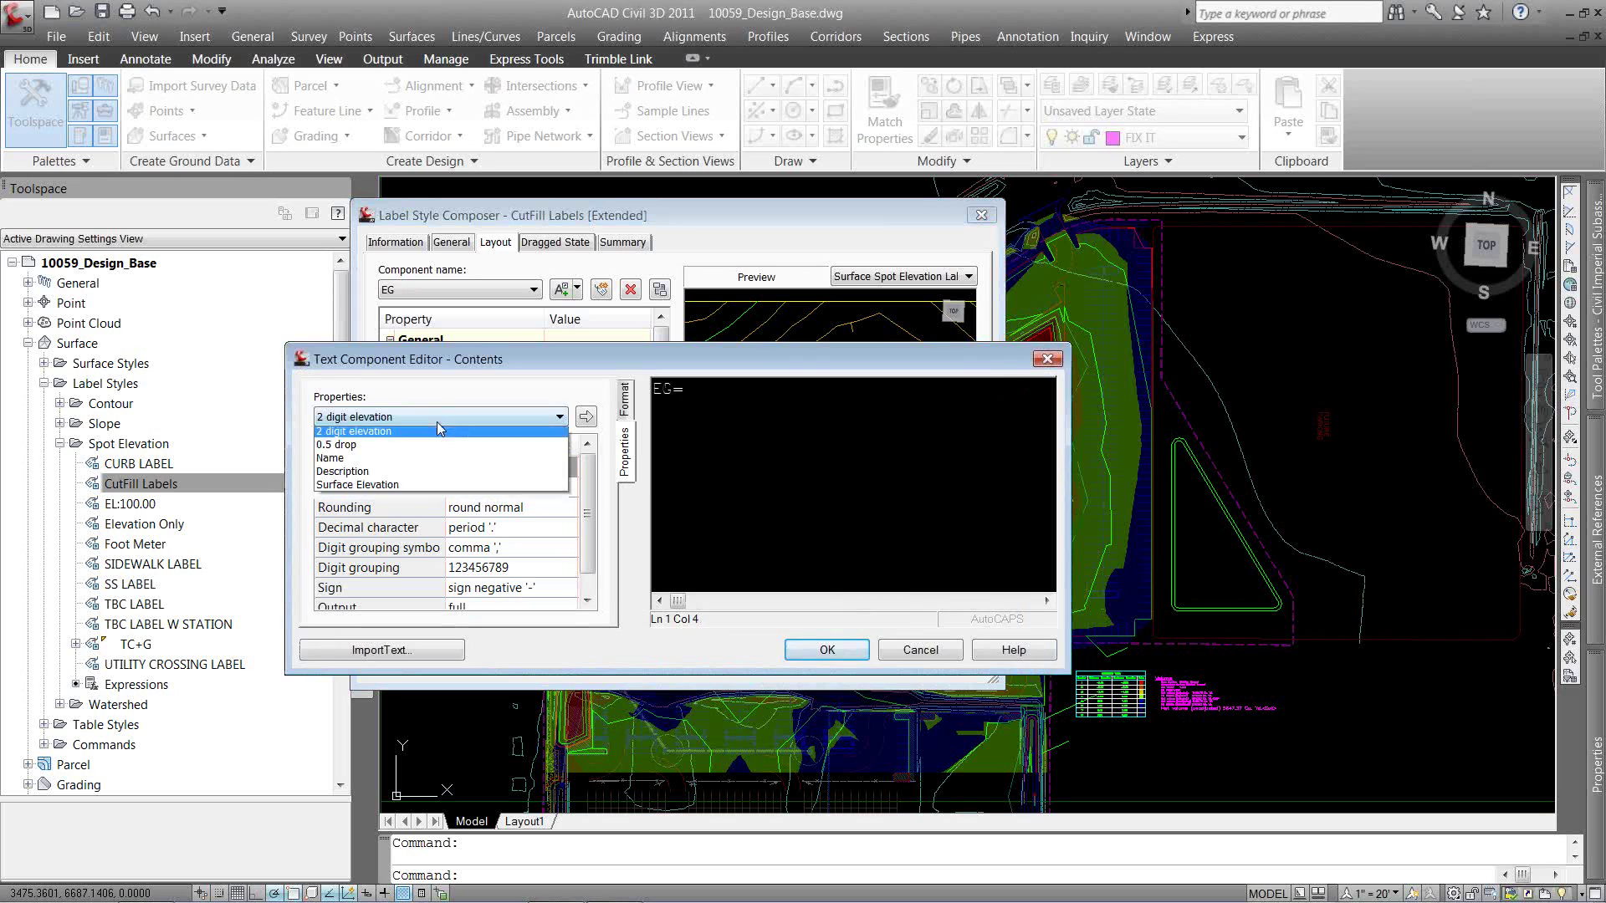
click(381, 490)
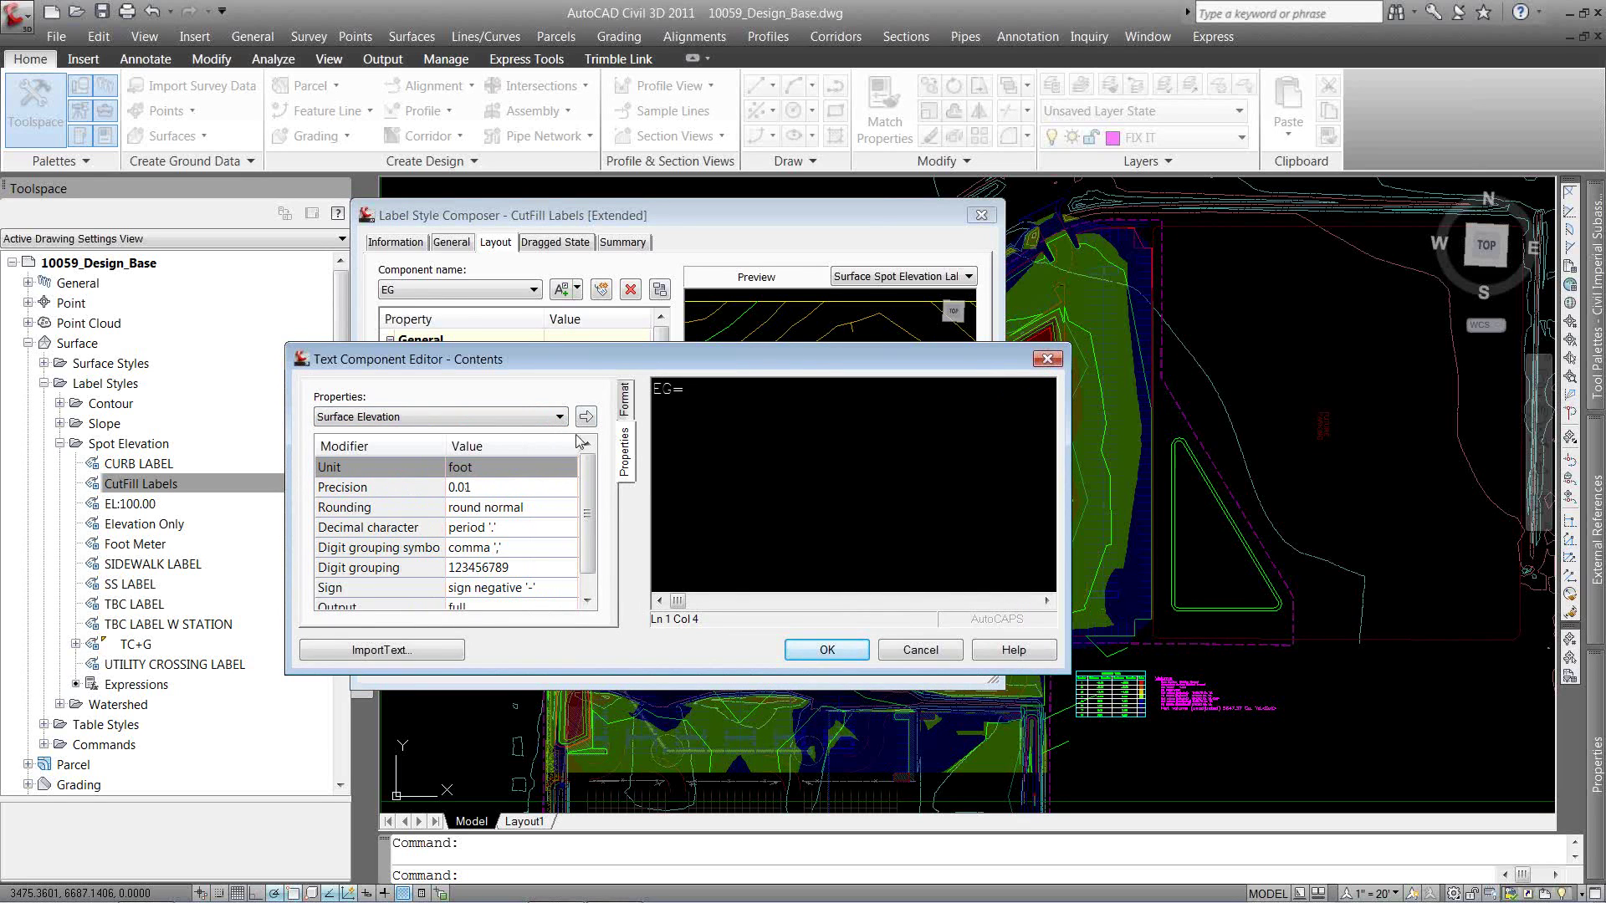
click(500, 490)
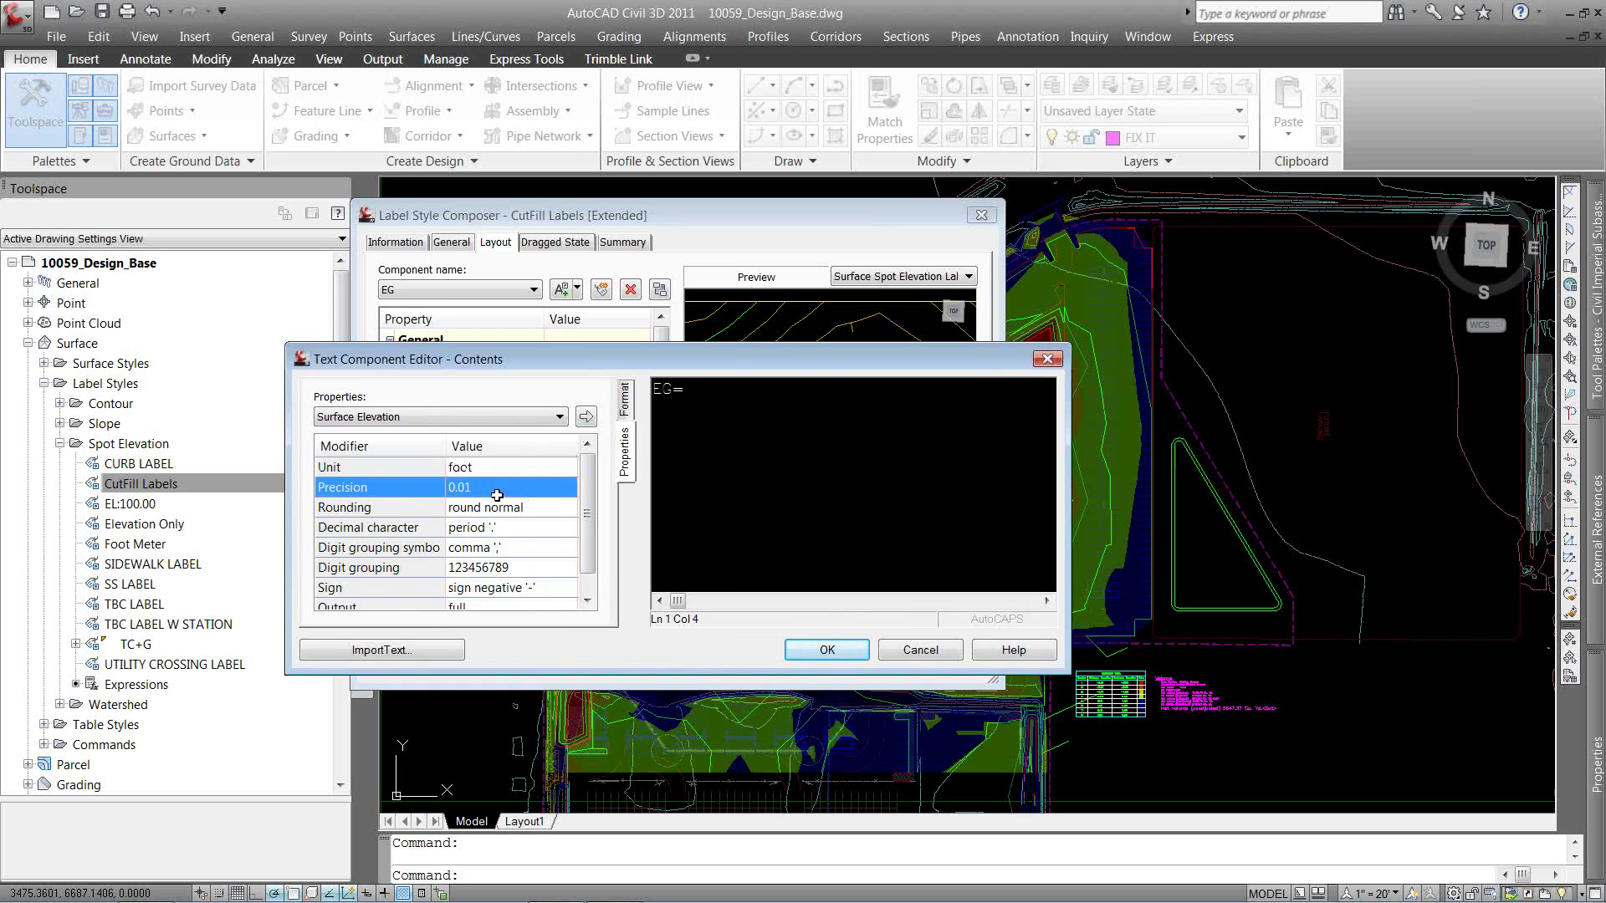
click(502, 487)
click(475, 521)
click(585, 417)
click(818, 642)
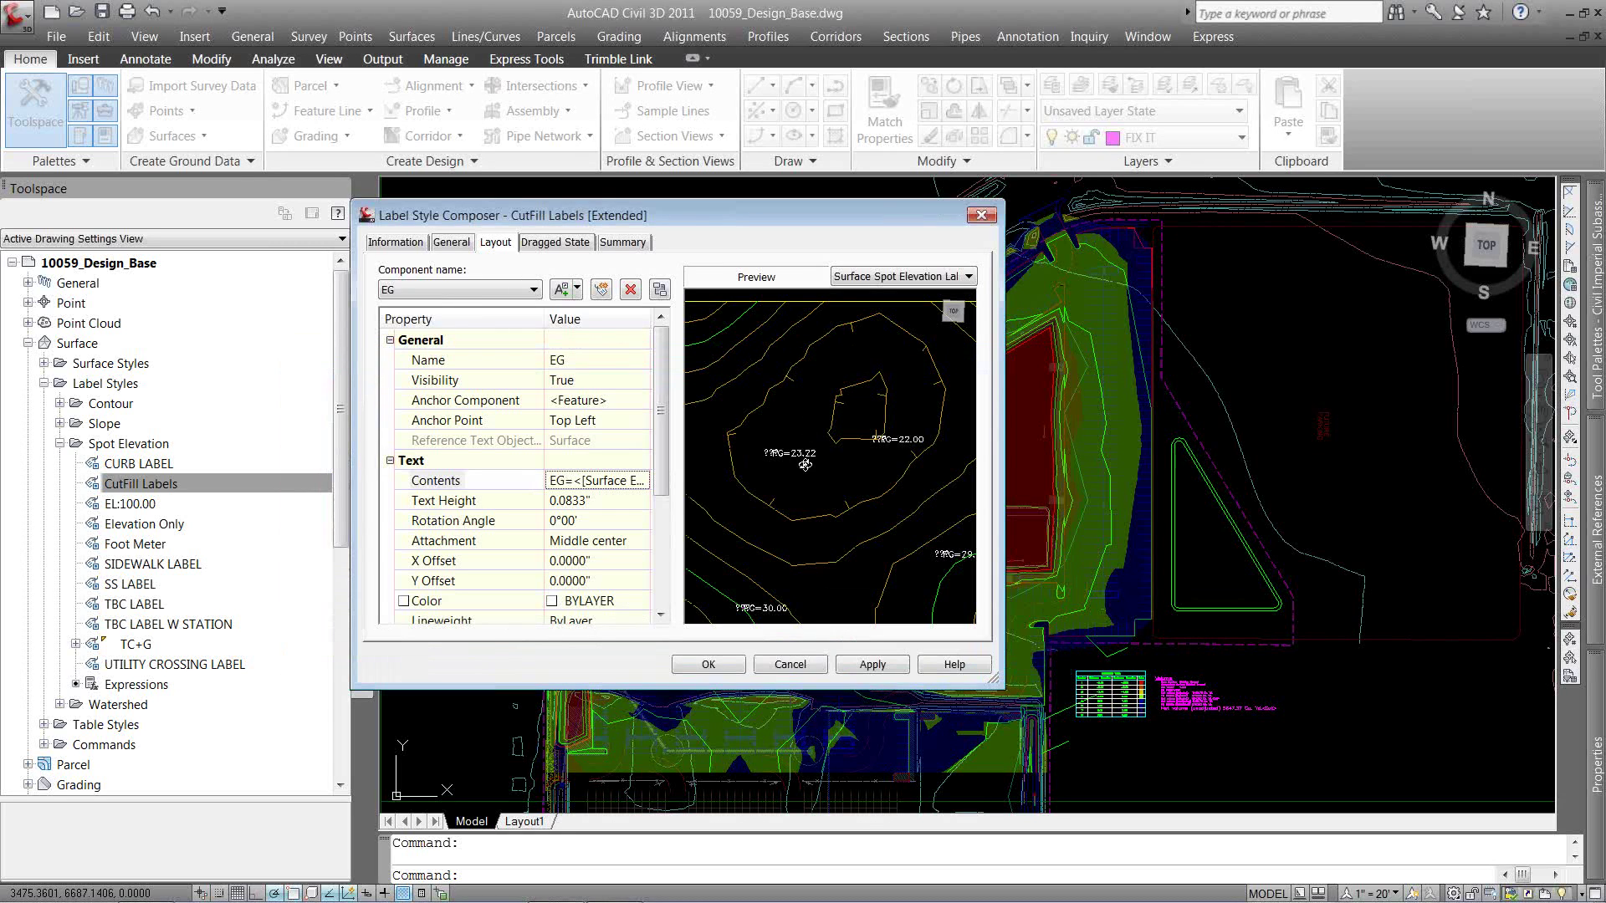
Review the EG anchor options and the FG component settings, then return to EG.
scroll(772, 456, up, 4)
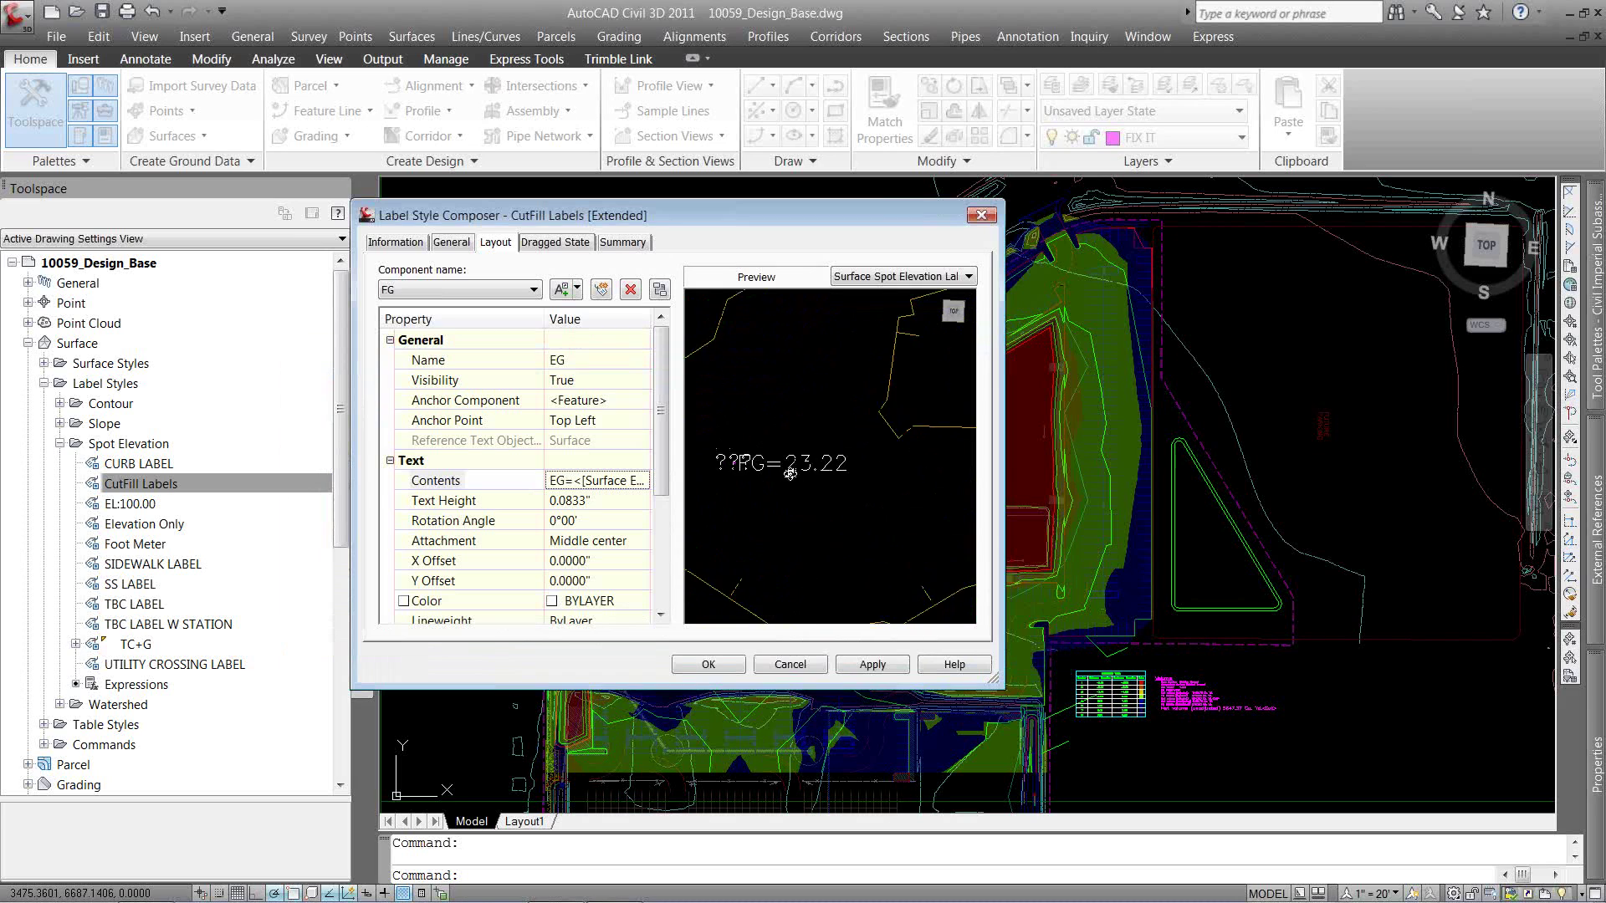
click(604, 401)
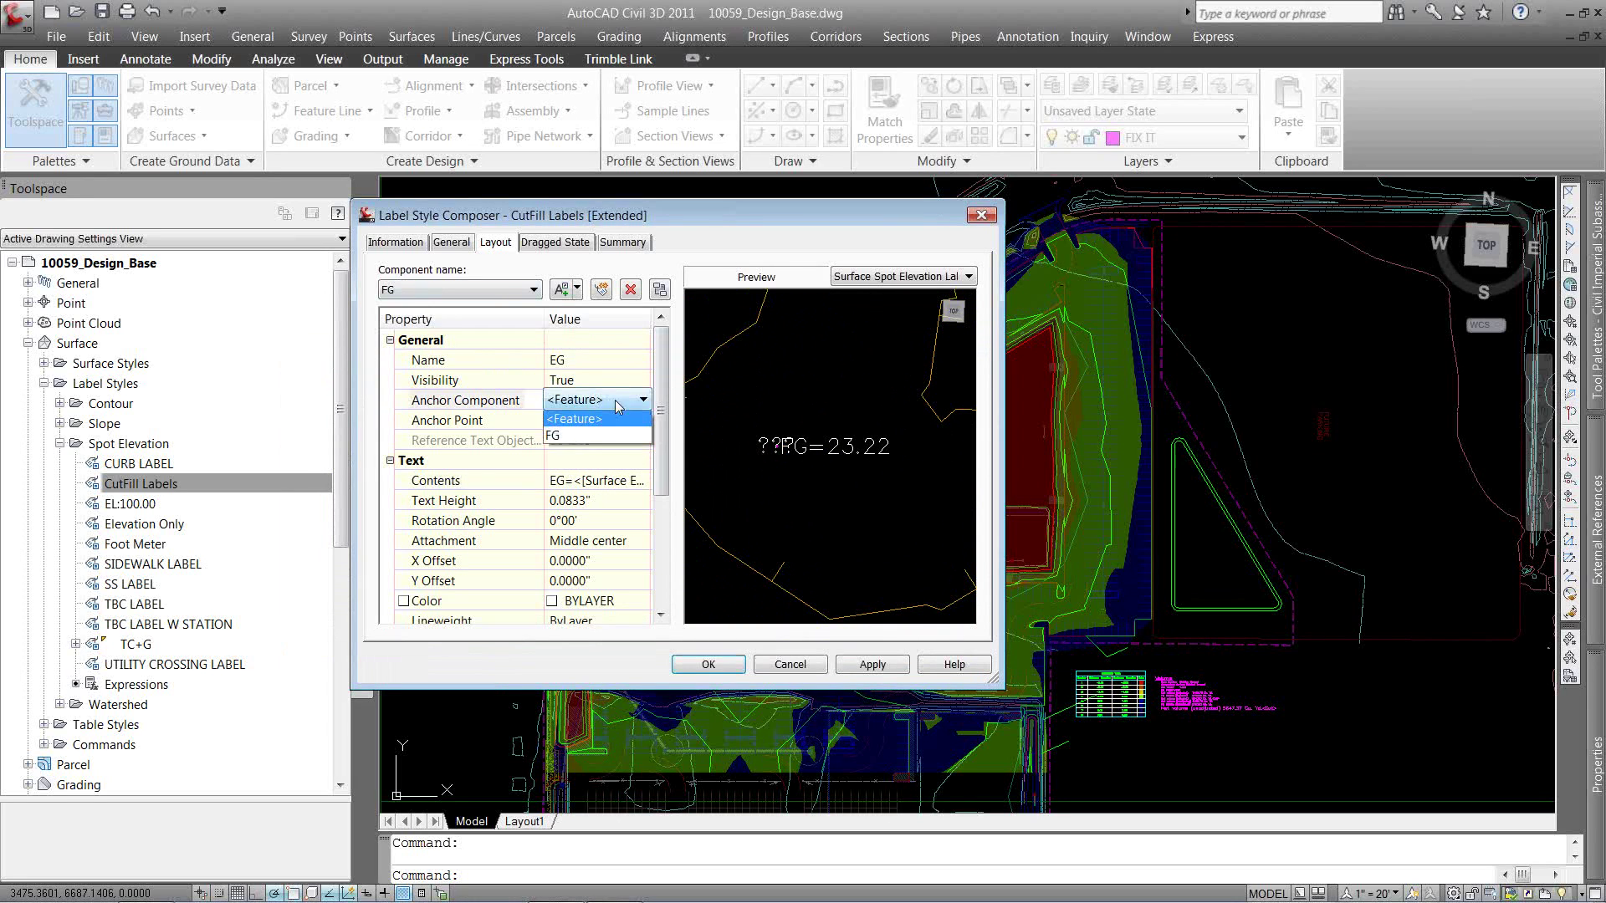
click(620, 400)
click(533, 290)
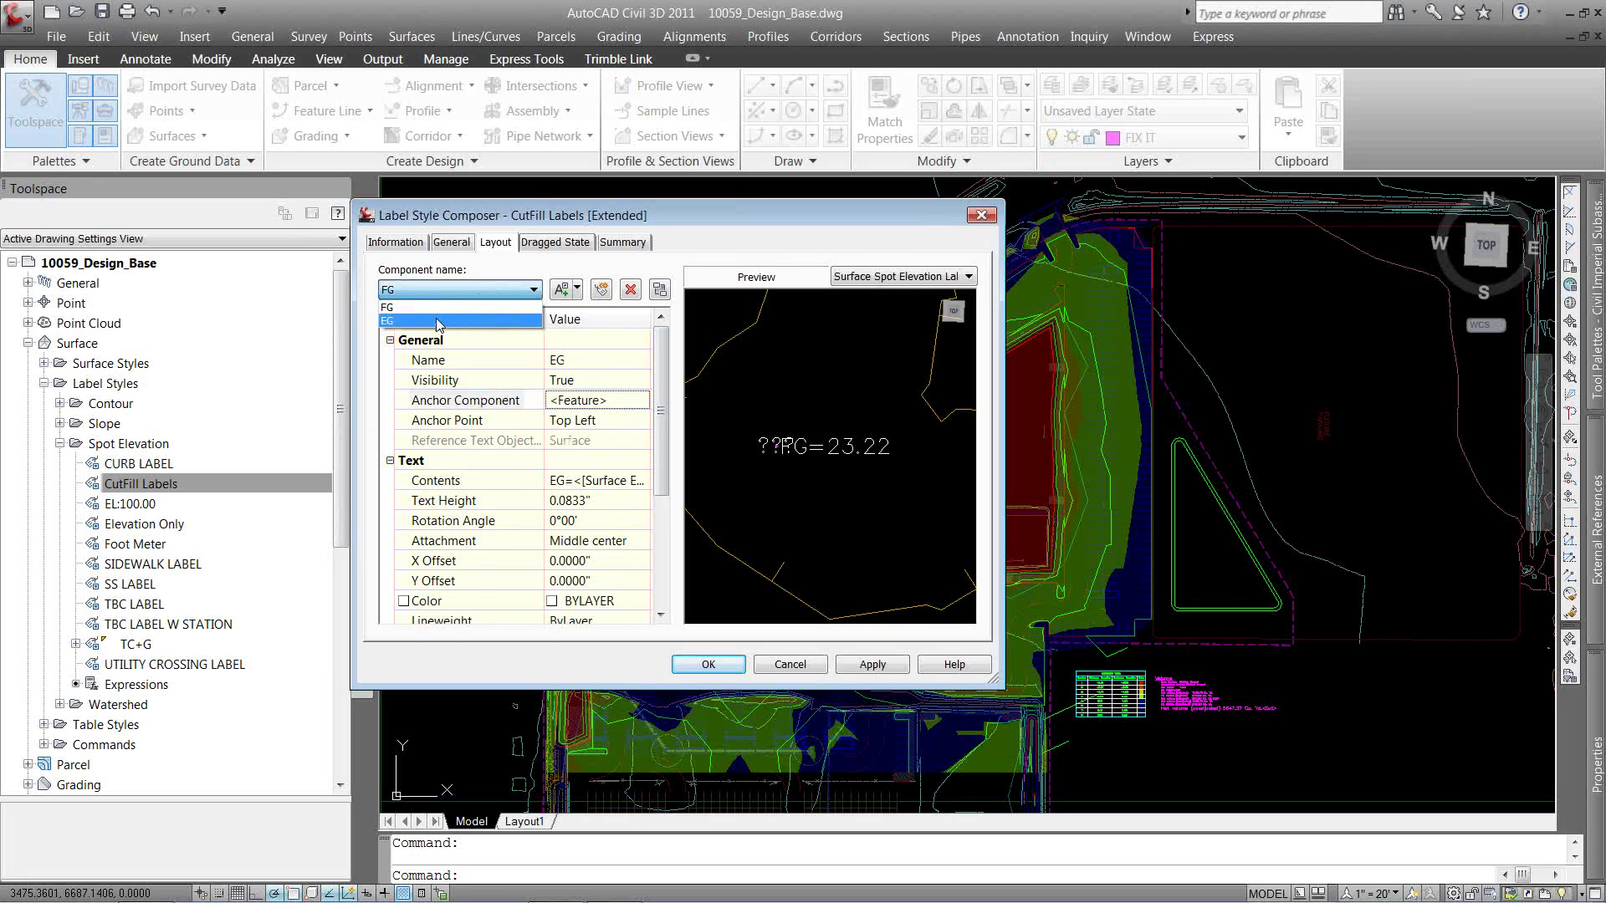
click(437, 321)
click(456, 290)
click(452, 307)
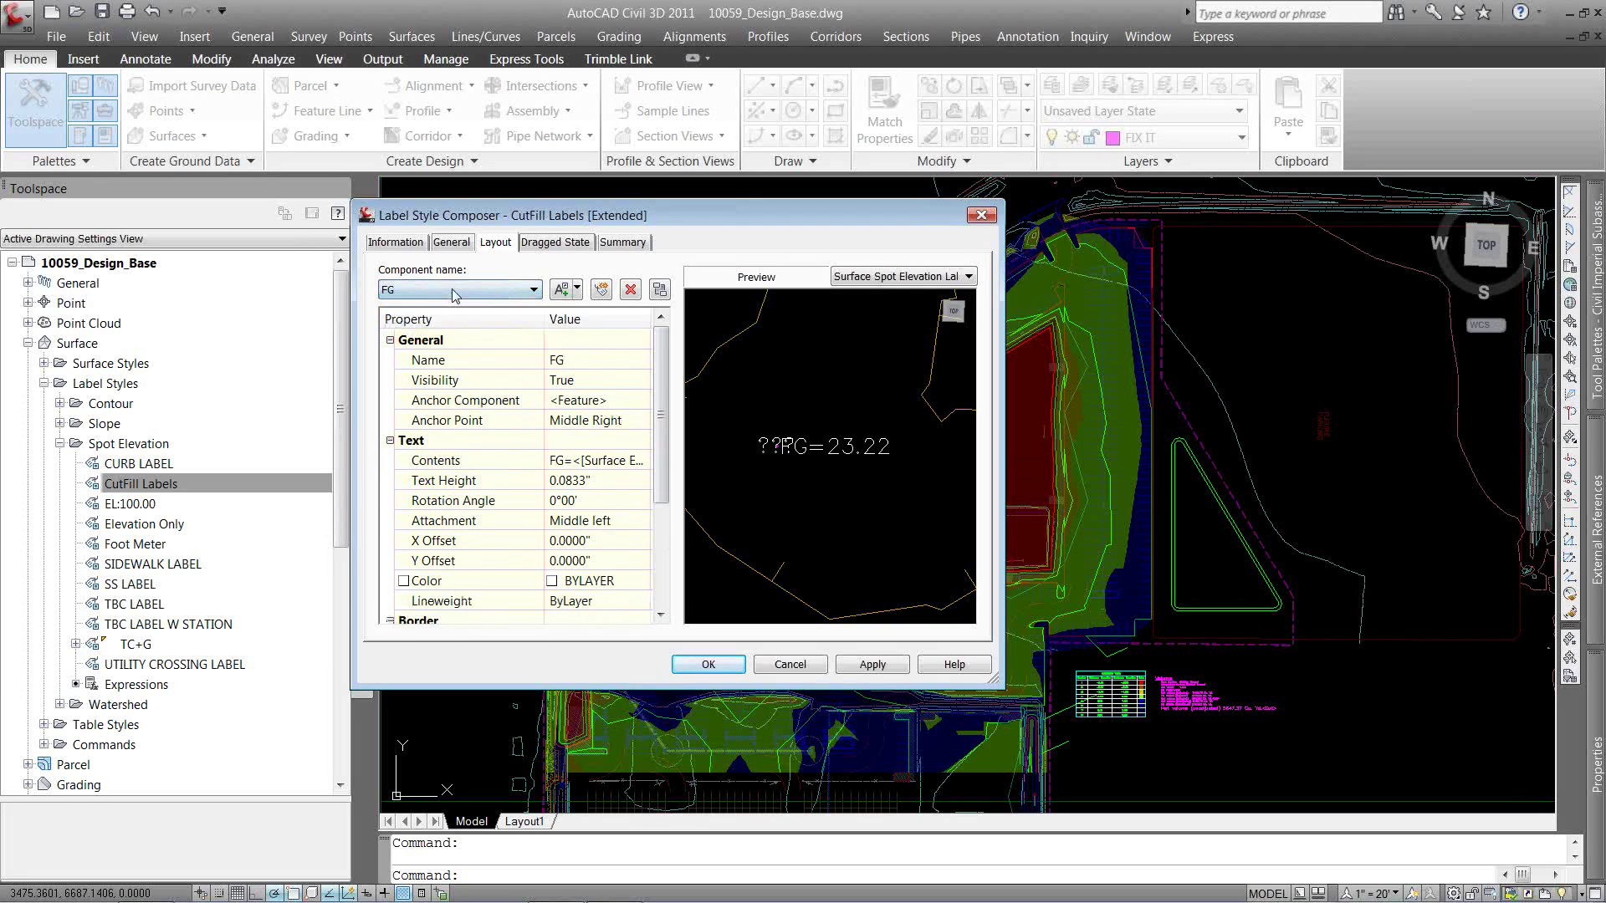
click(456, 290)
click(455, 289)
click(456, 289)
click(451, 321)
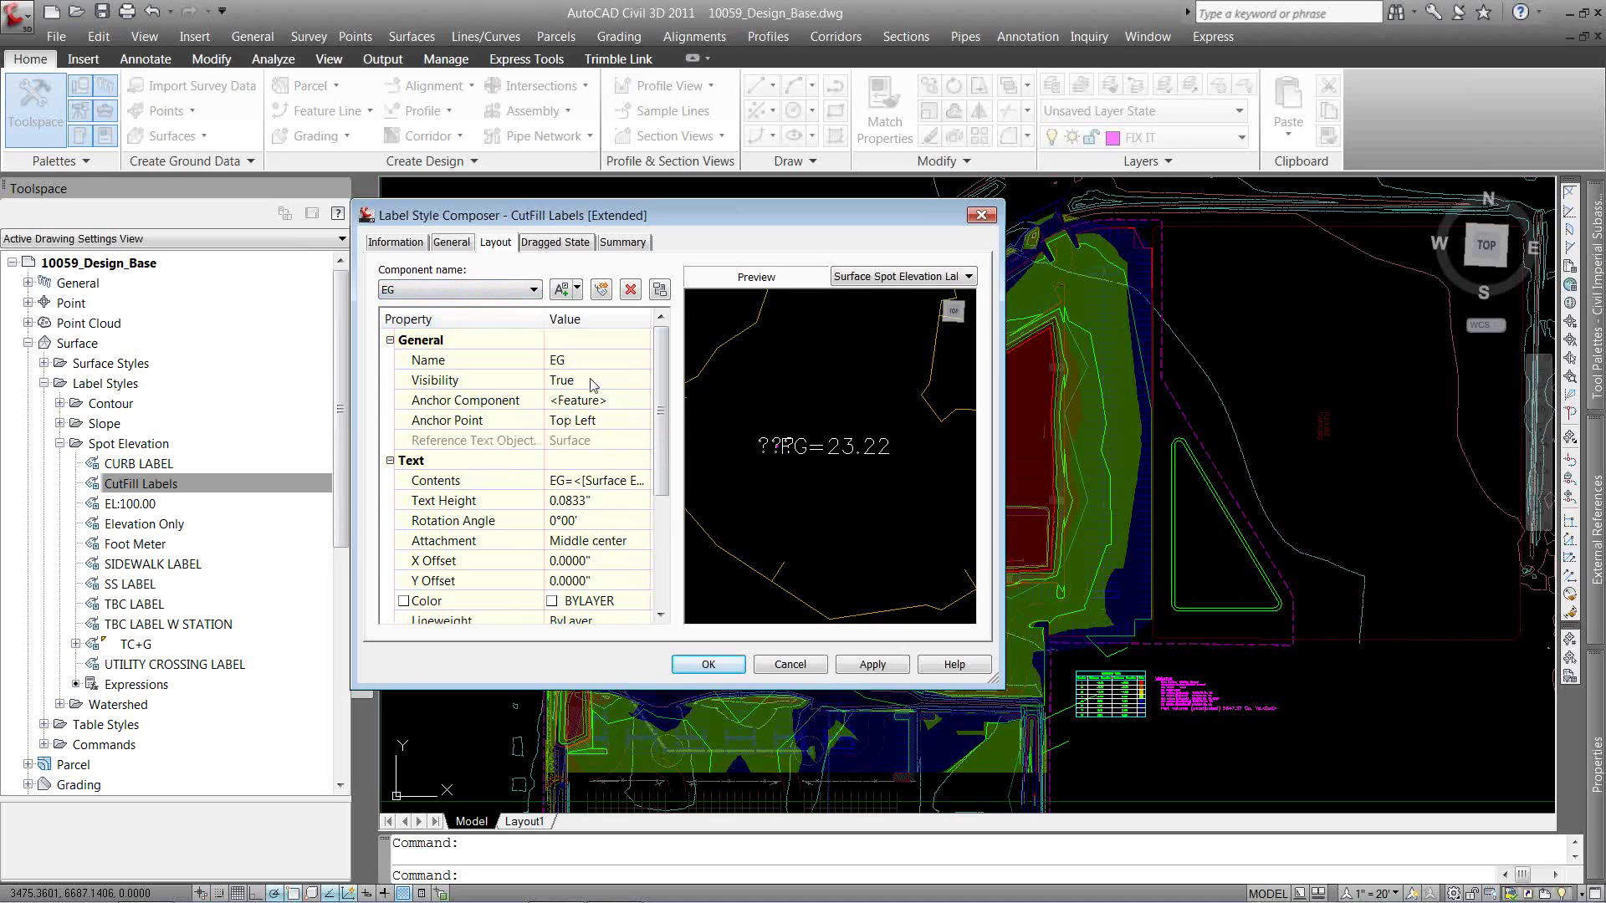
Anchor EG to FG's bottom left with top-left attachment and check the preview.
click(589, 400)
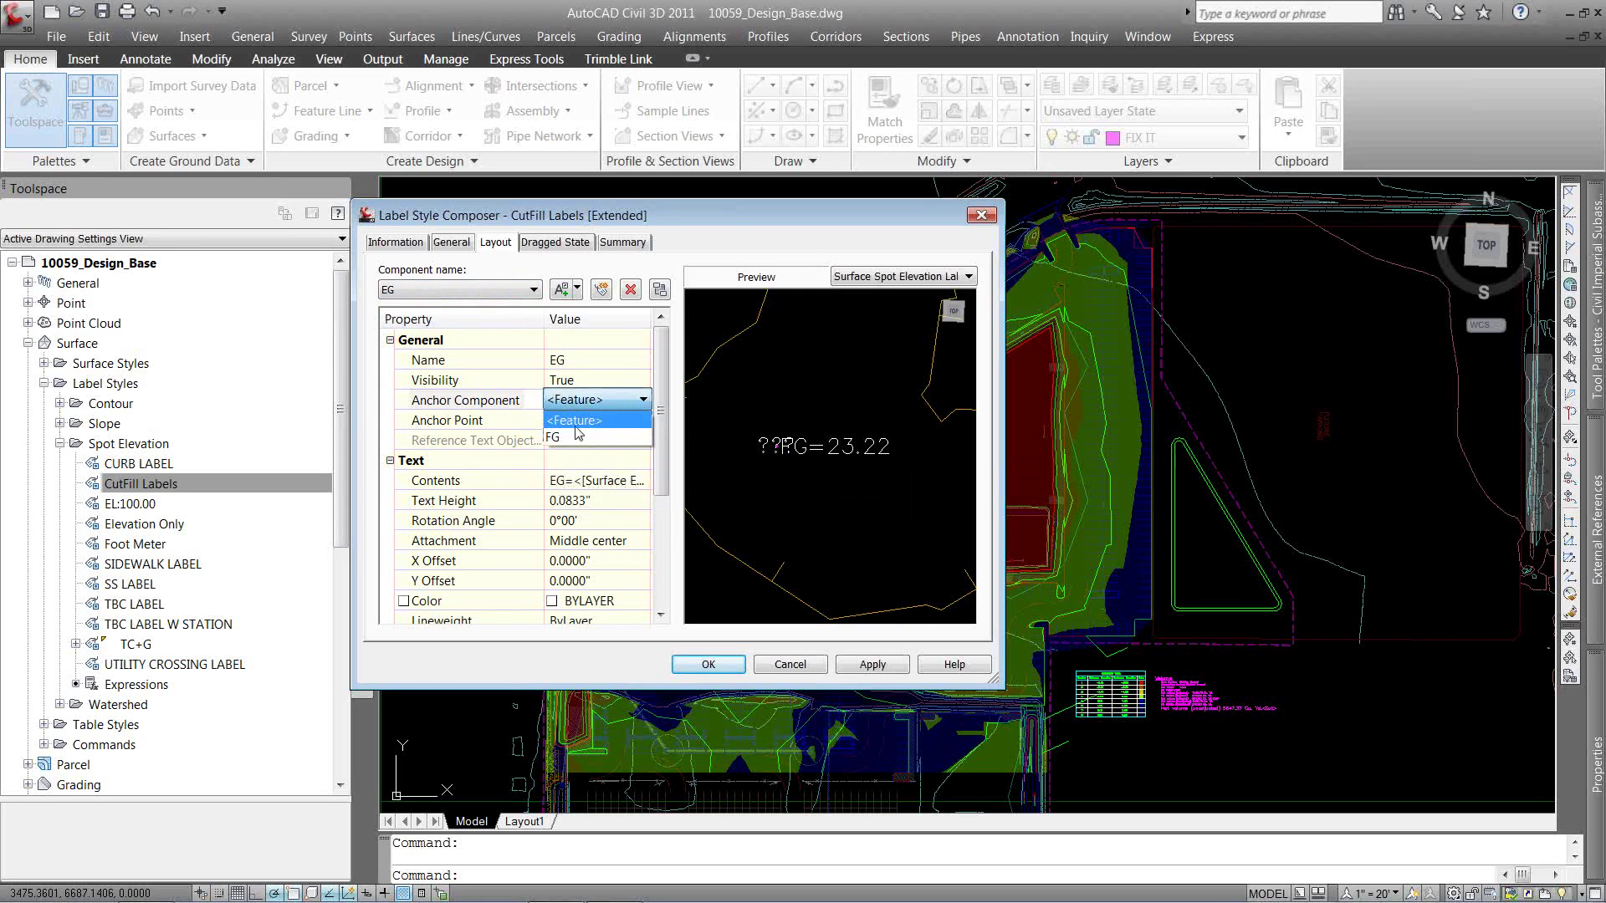
click(554, 437)
click(608, 420)
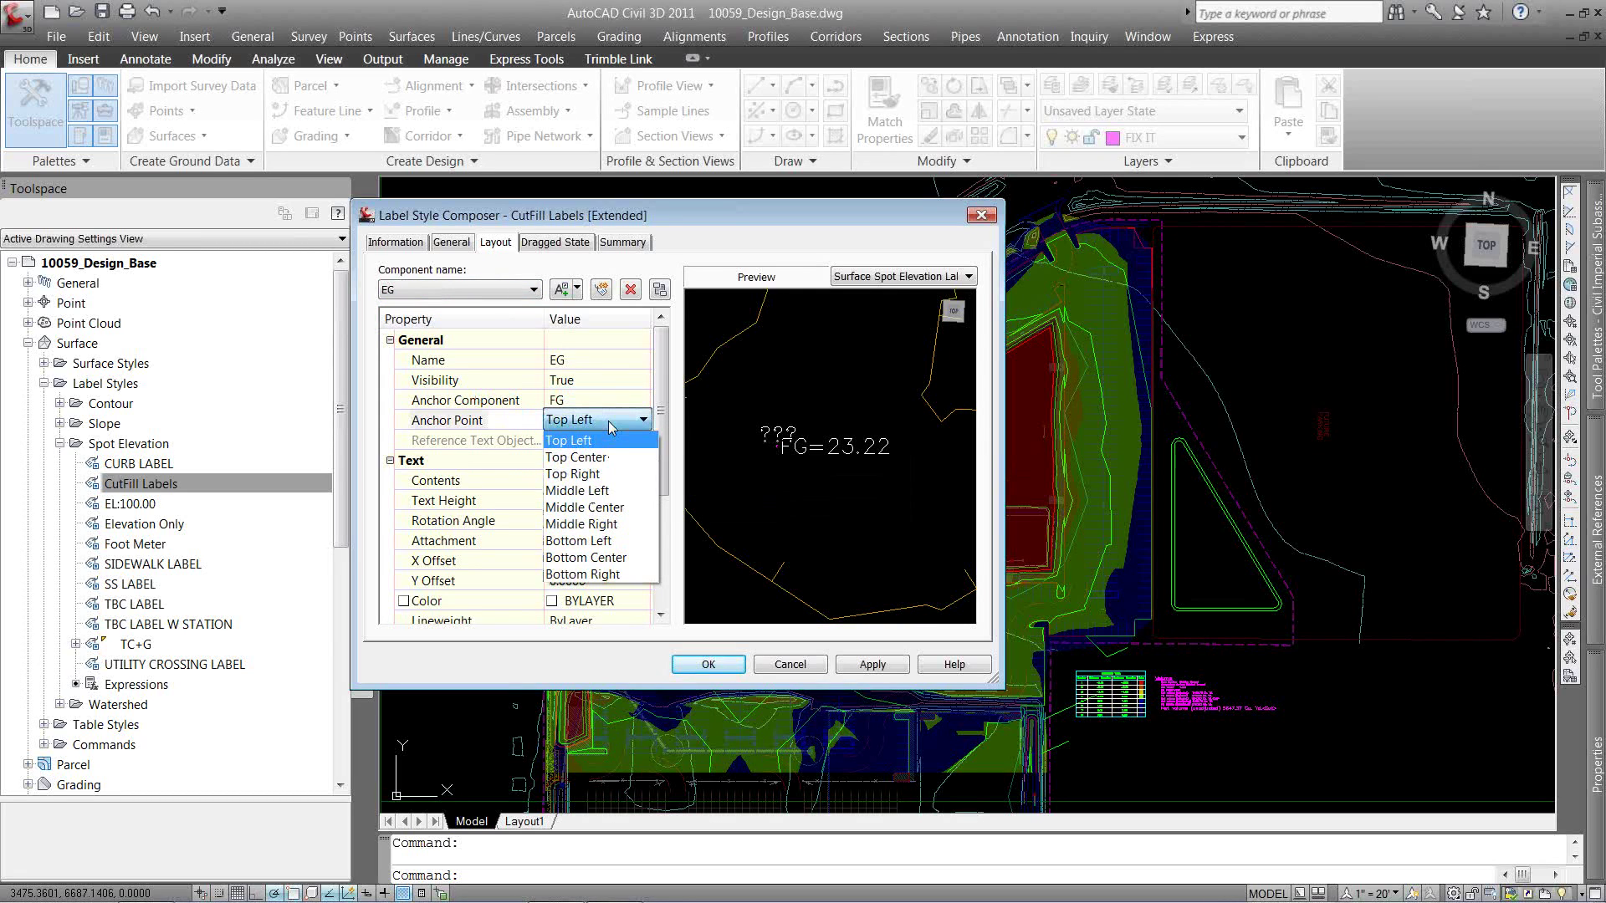
click(608, 541)
click(608, 541)
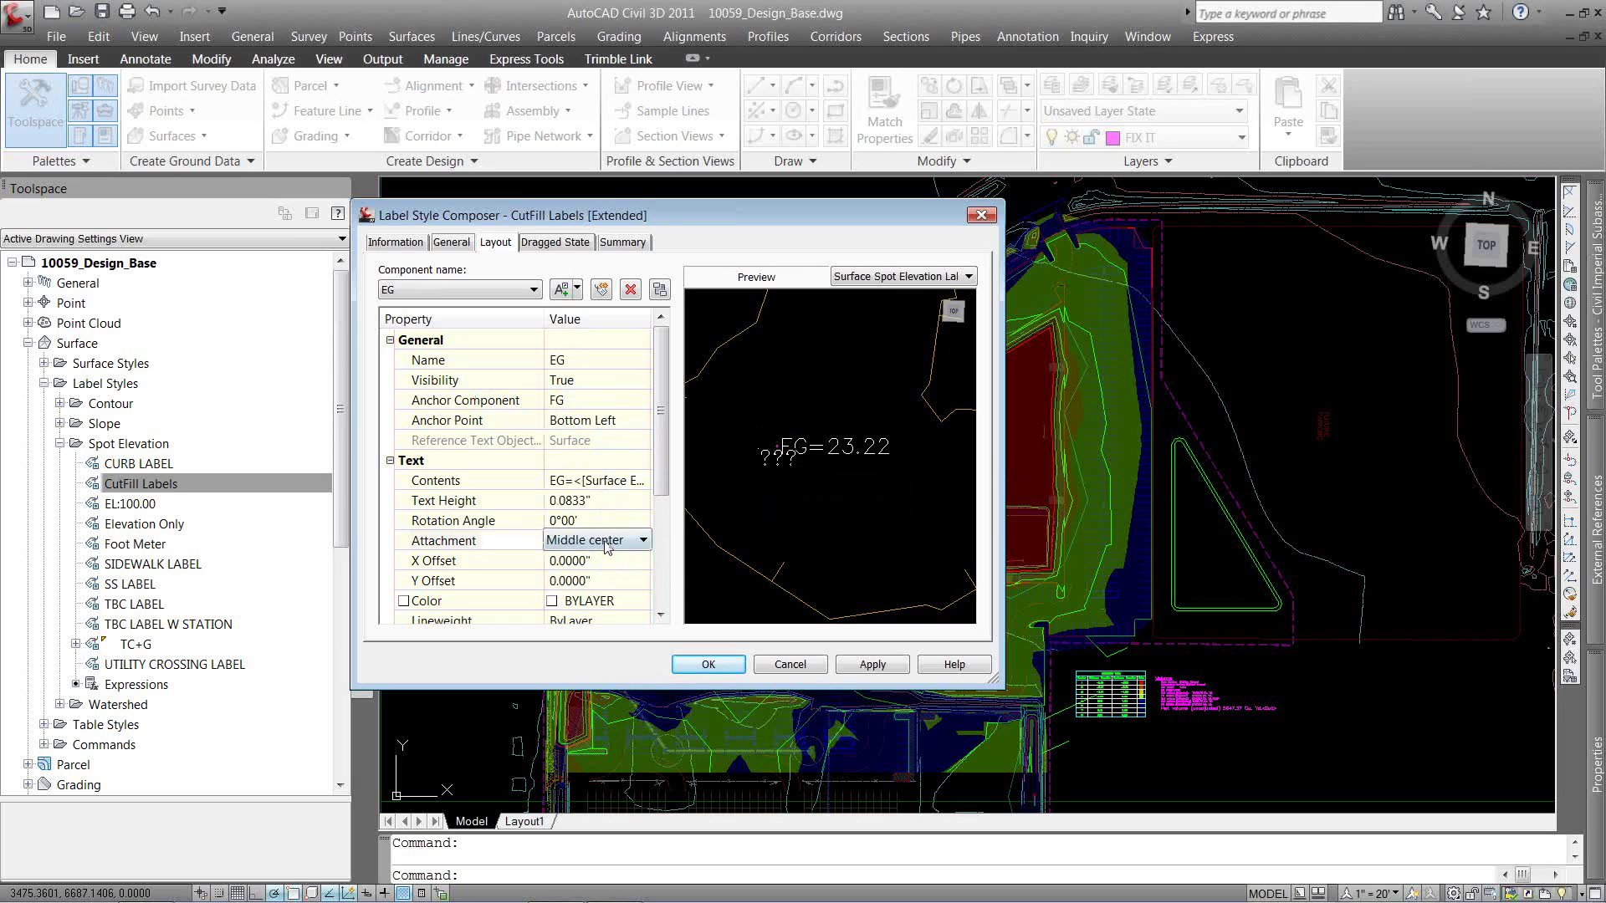
click(608, 542)
click(606, 561)
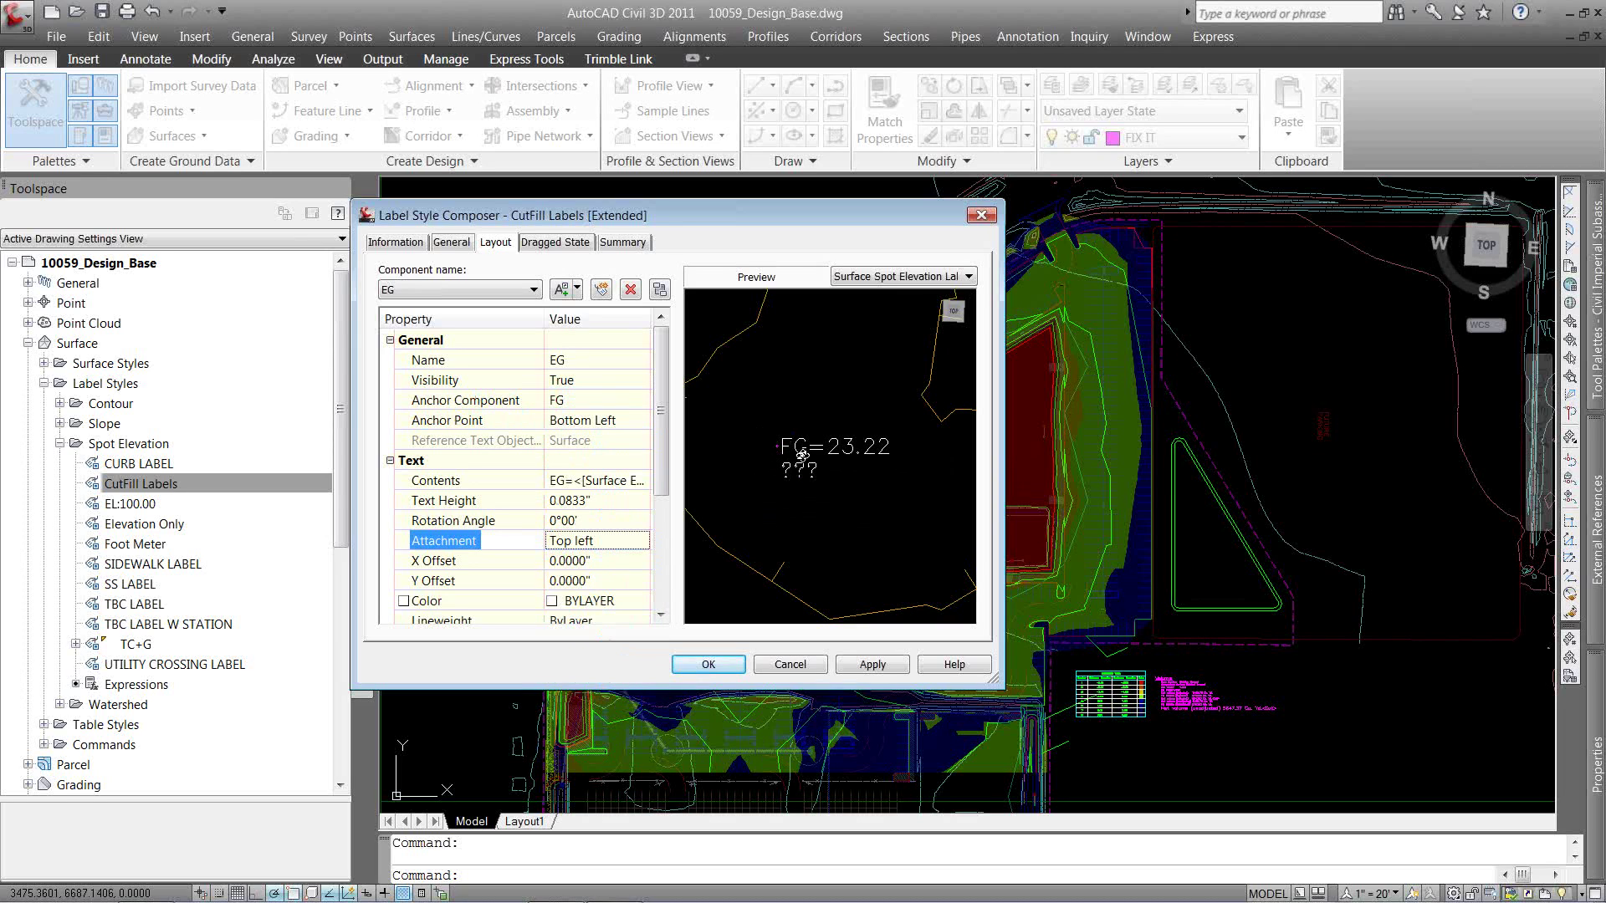
middle_drag(802, 454, 764, 400)
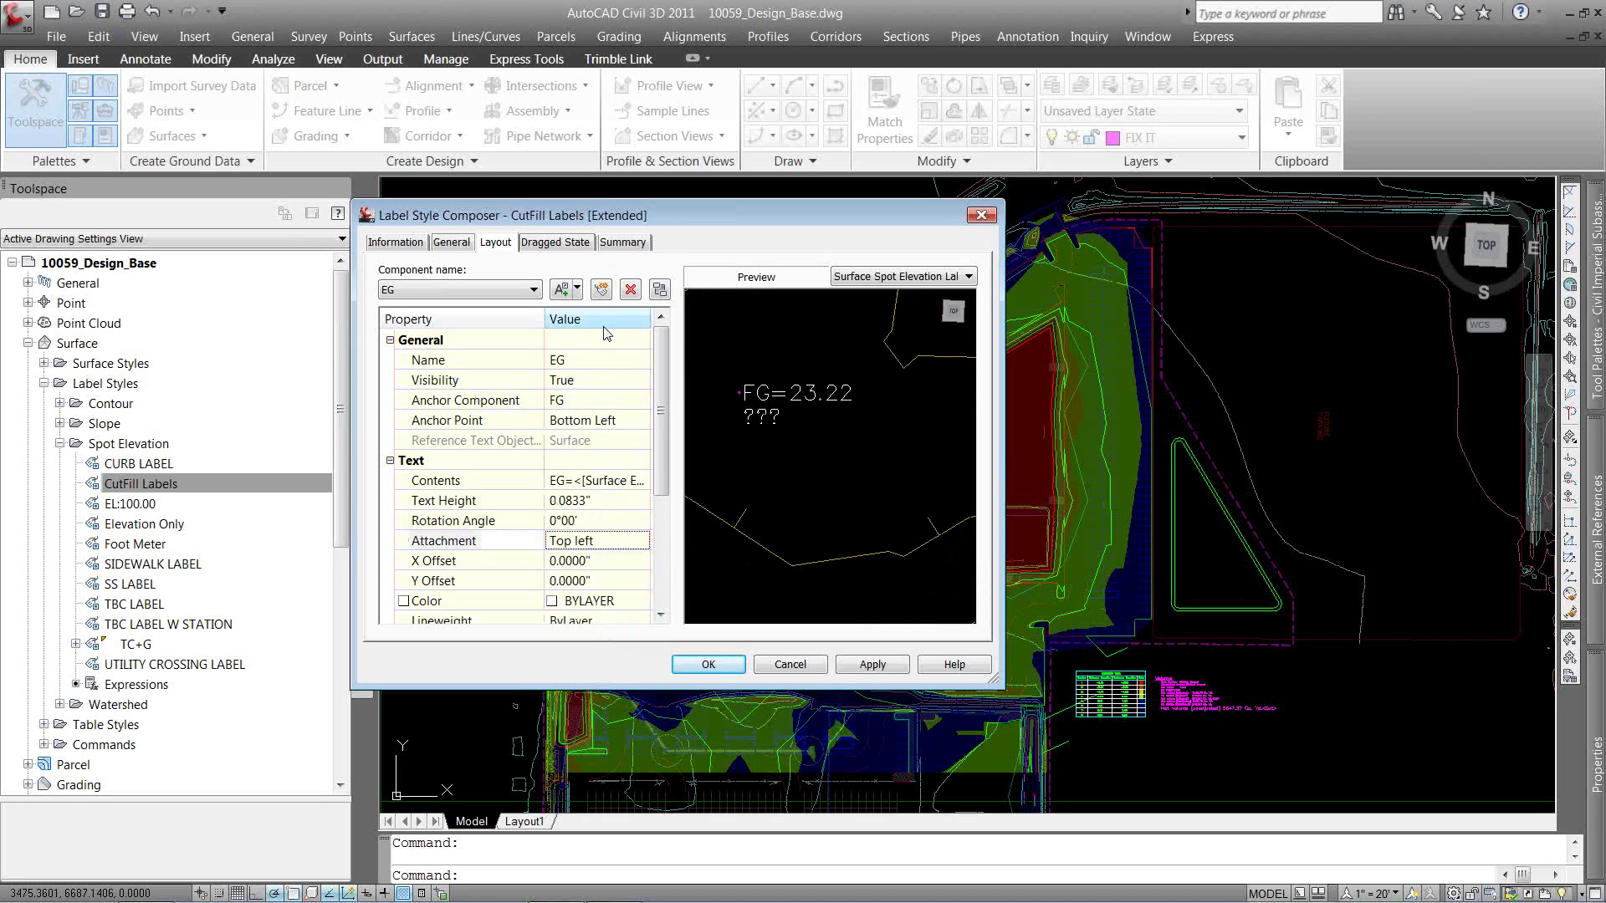
Add a surface reference text component named Difference and open its Contents editor.
click(576, 289)
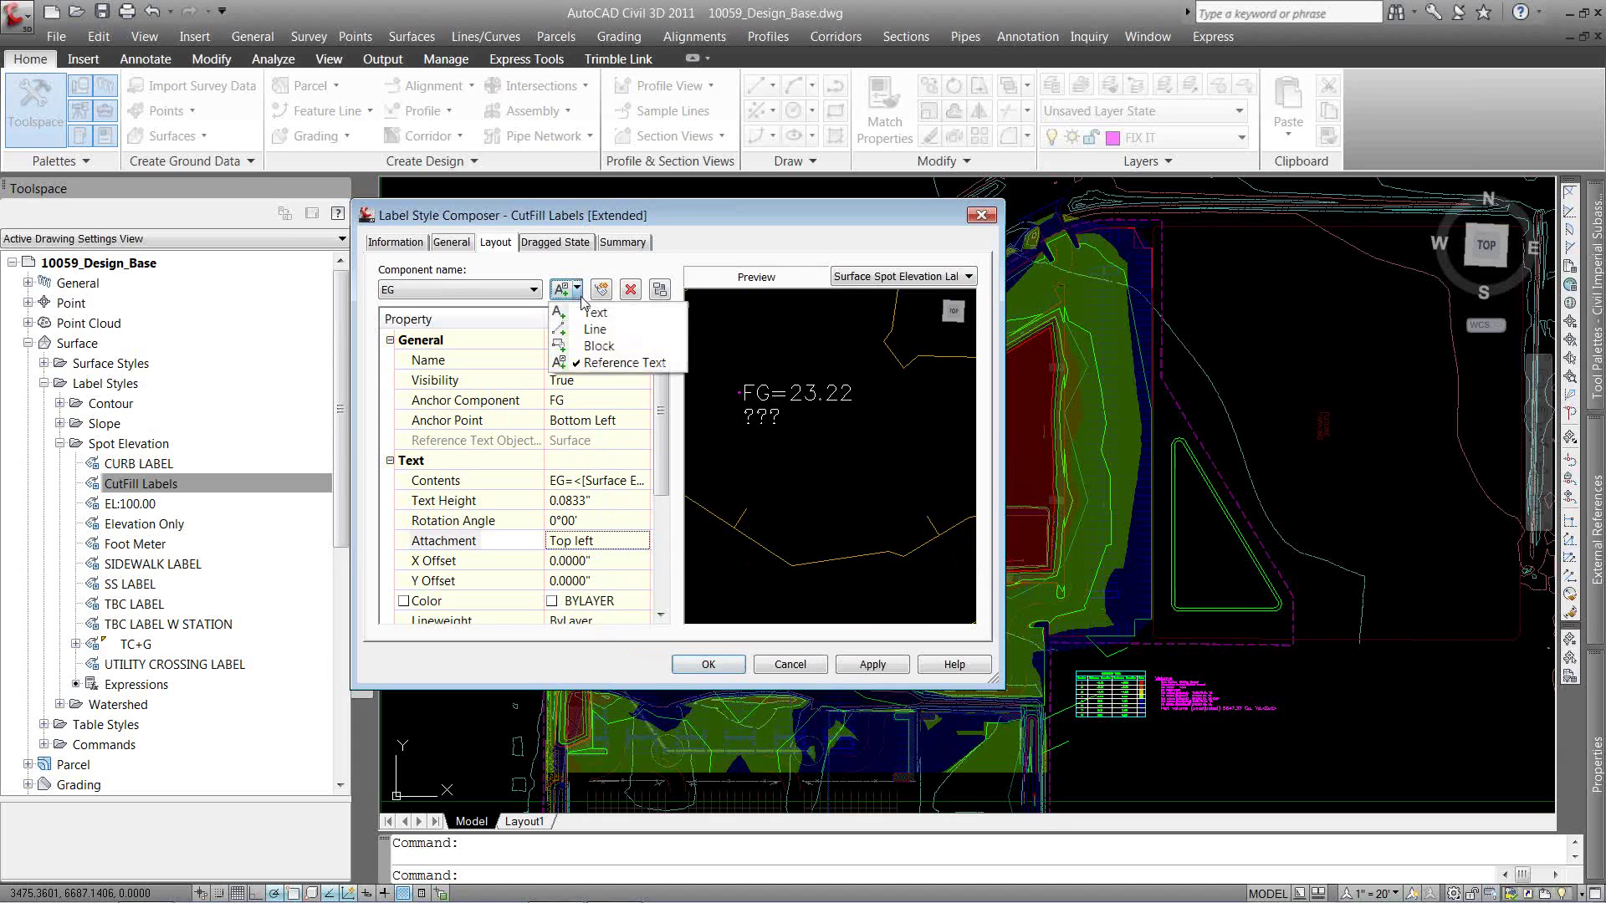
click(621, 363)
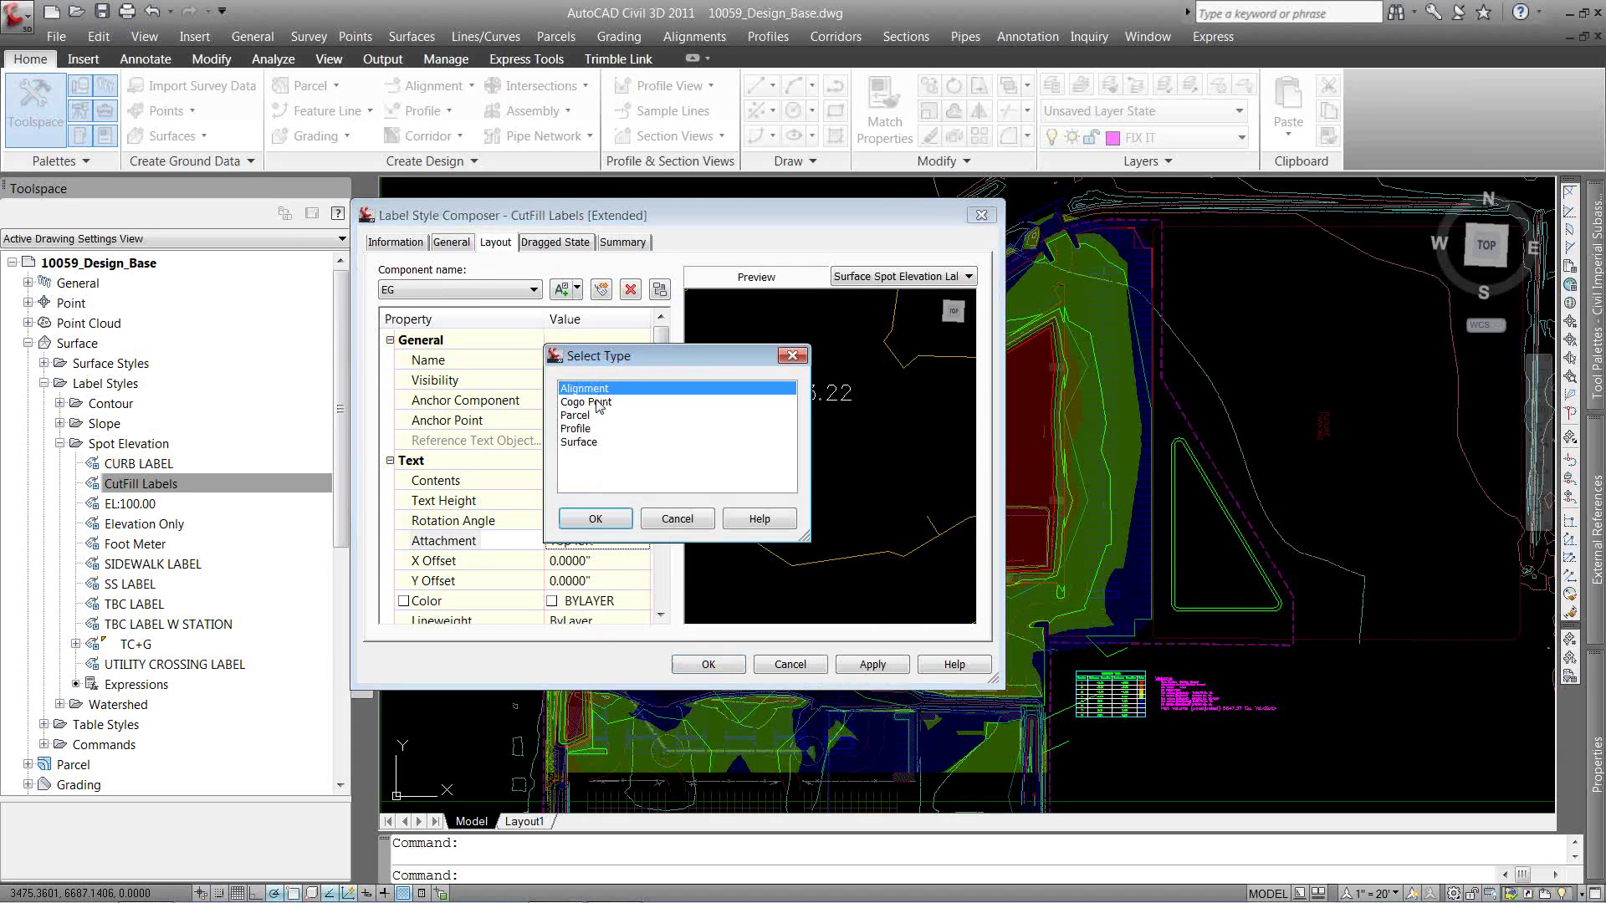
click(585, 441)
click(593, 519)
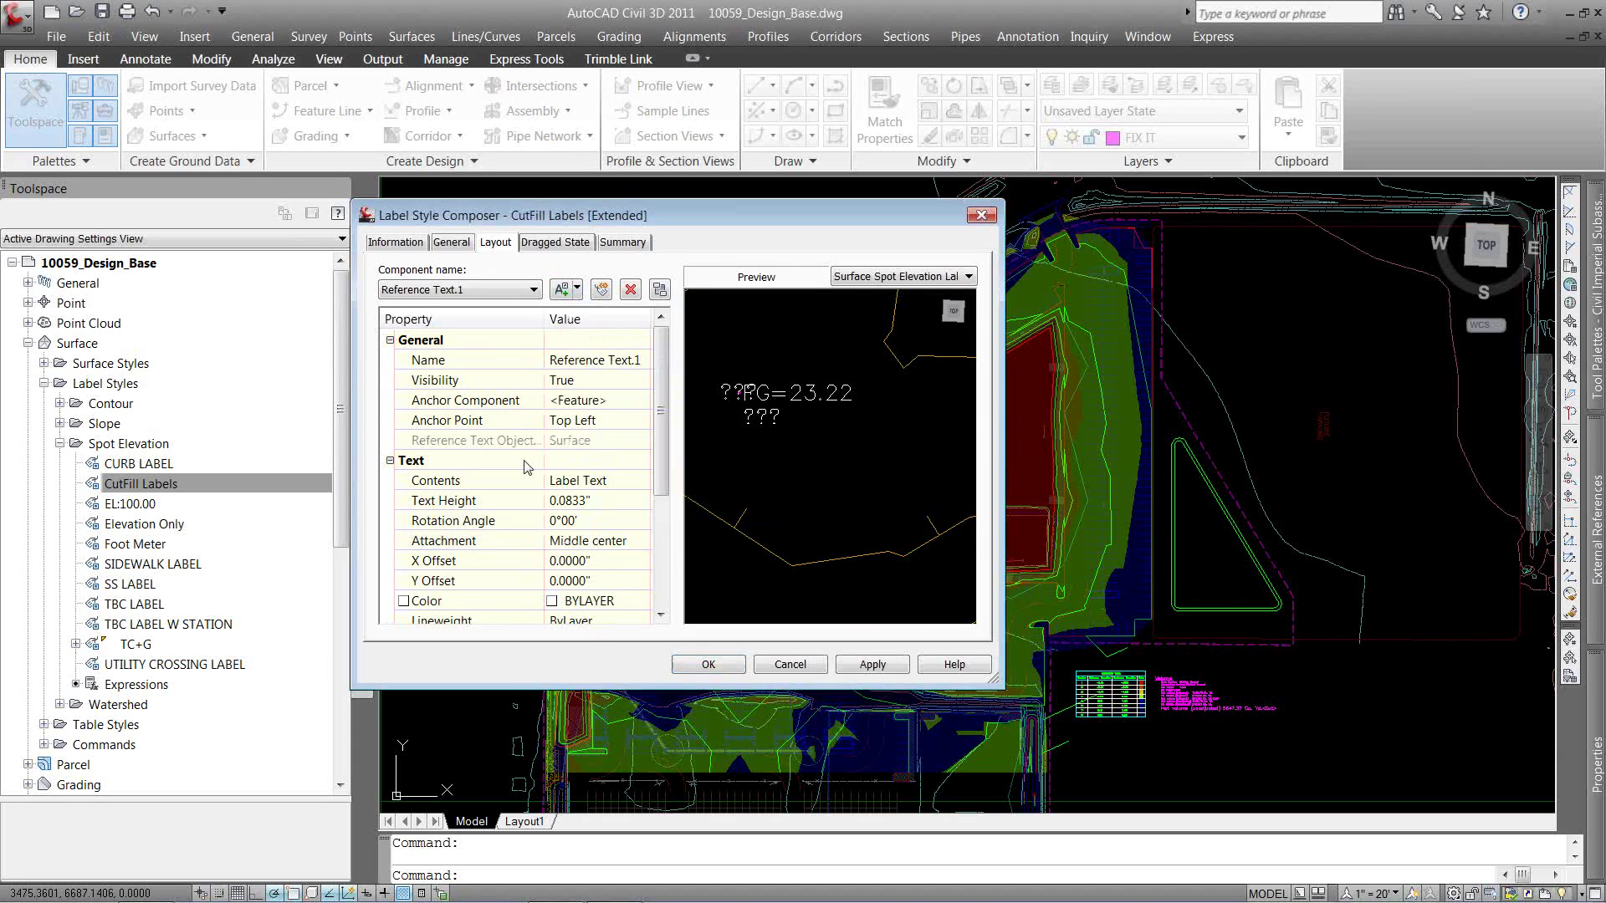
click(608, 362)
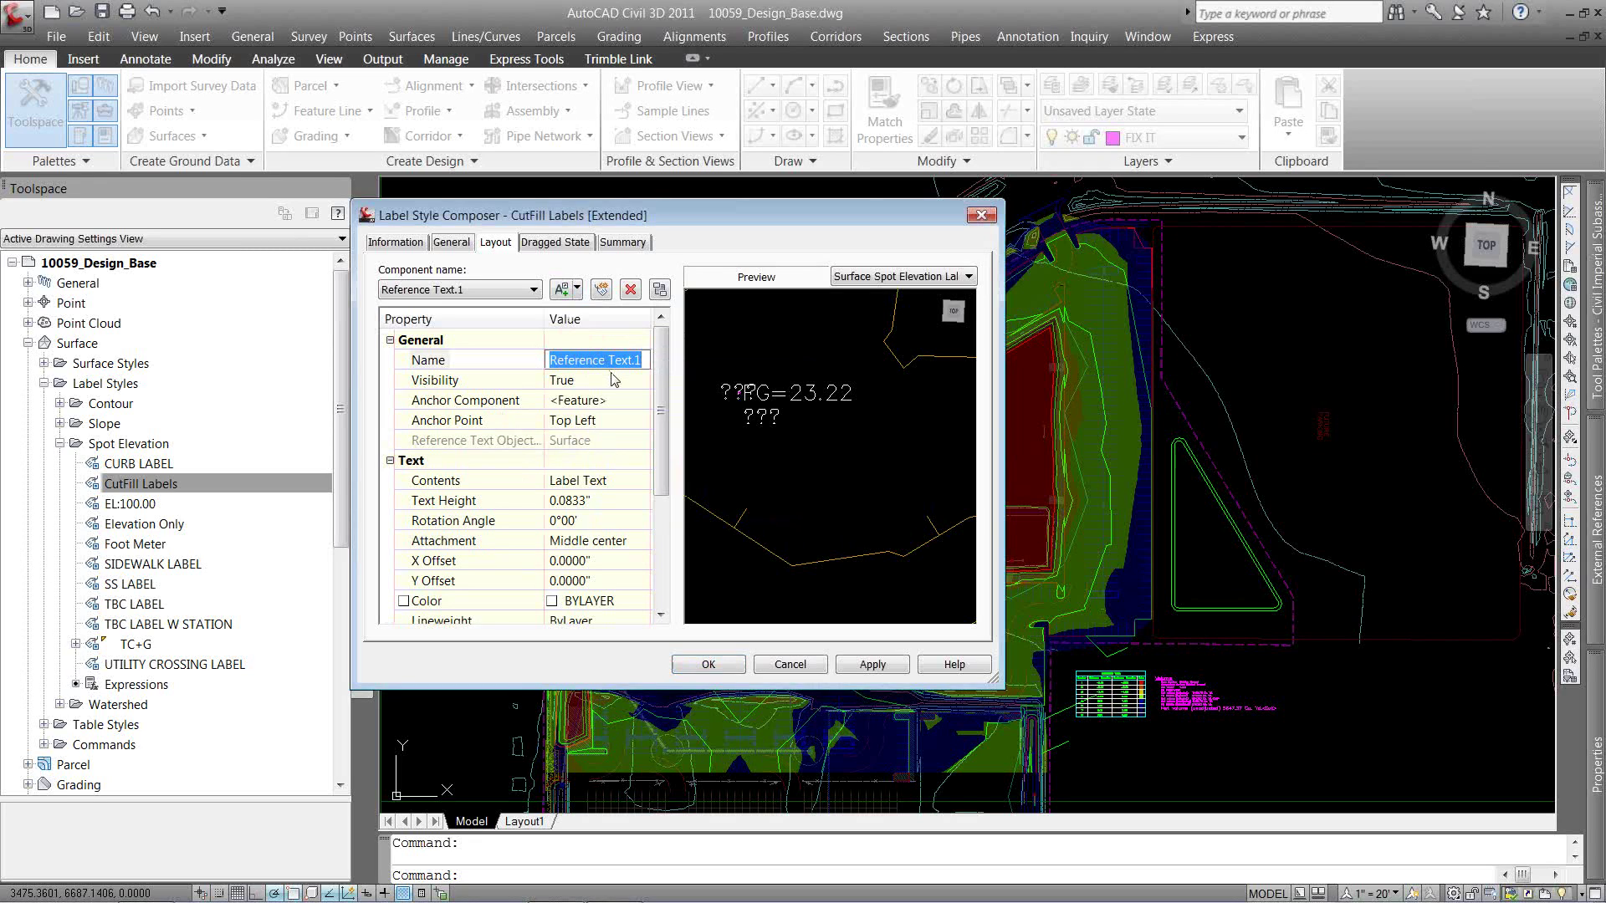
text(Difference)
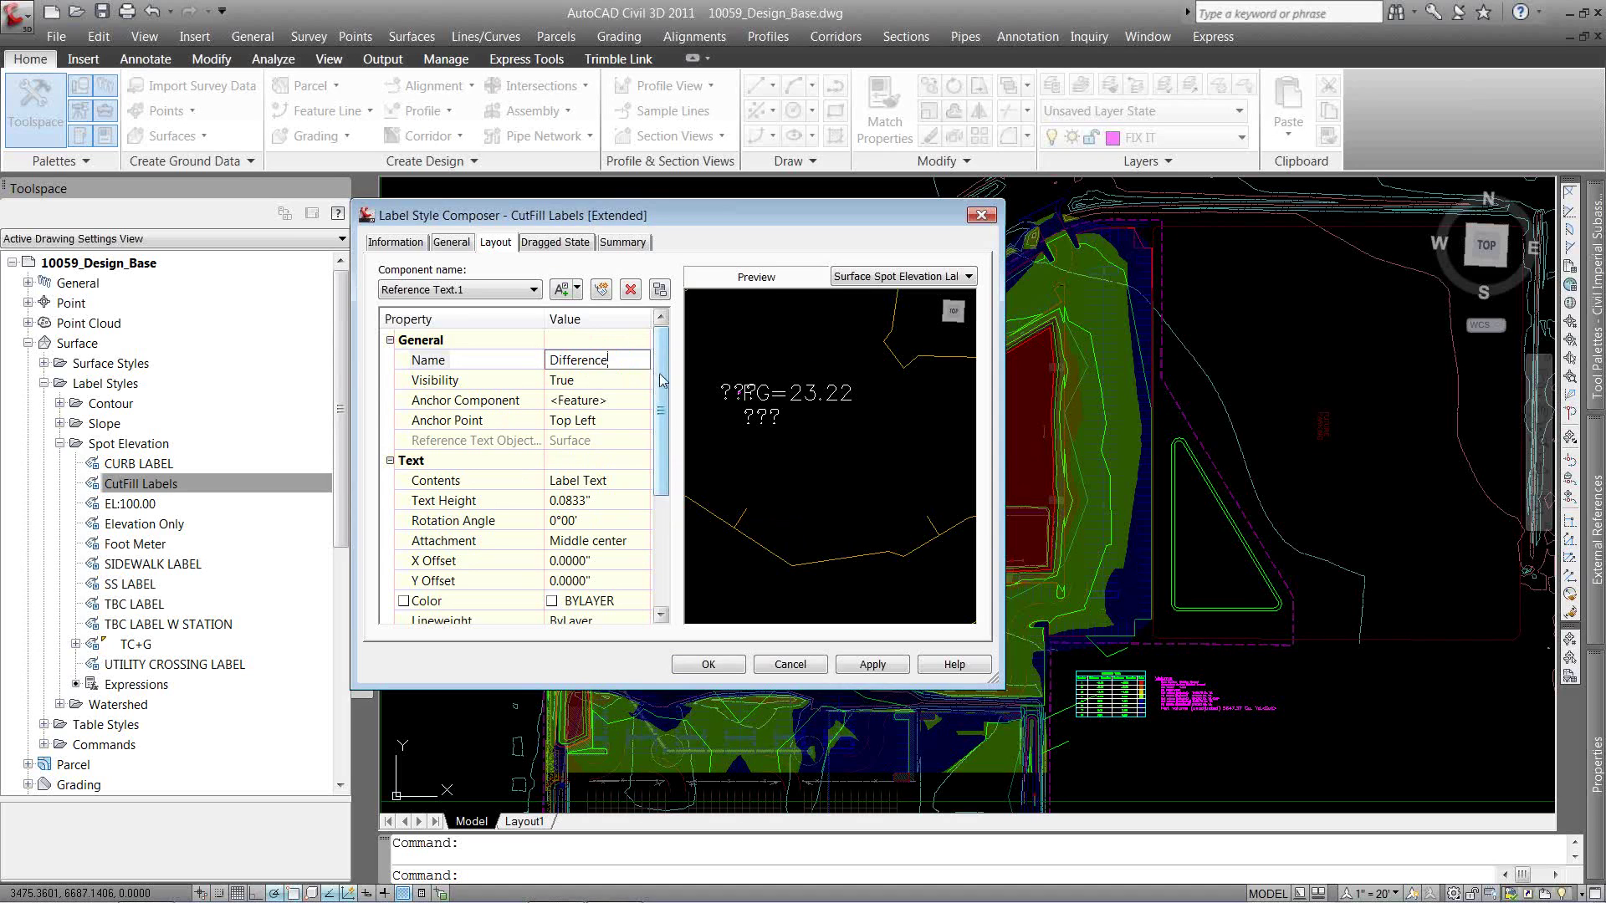
key(Return)
click(458, 483)
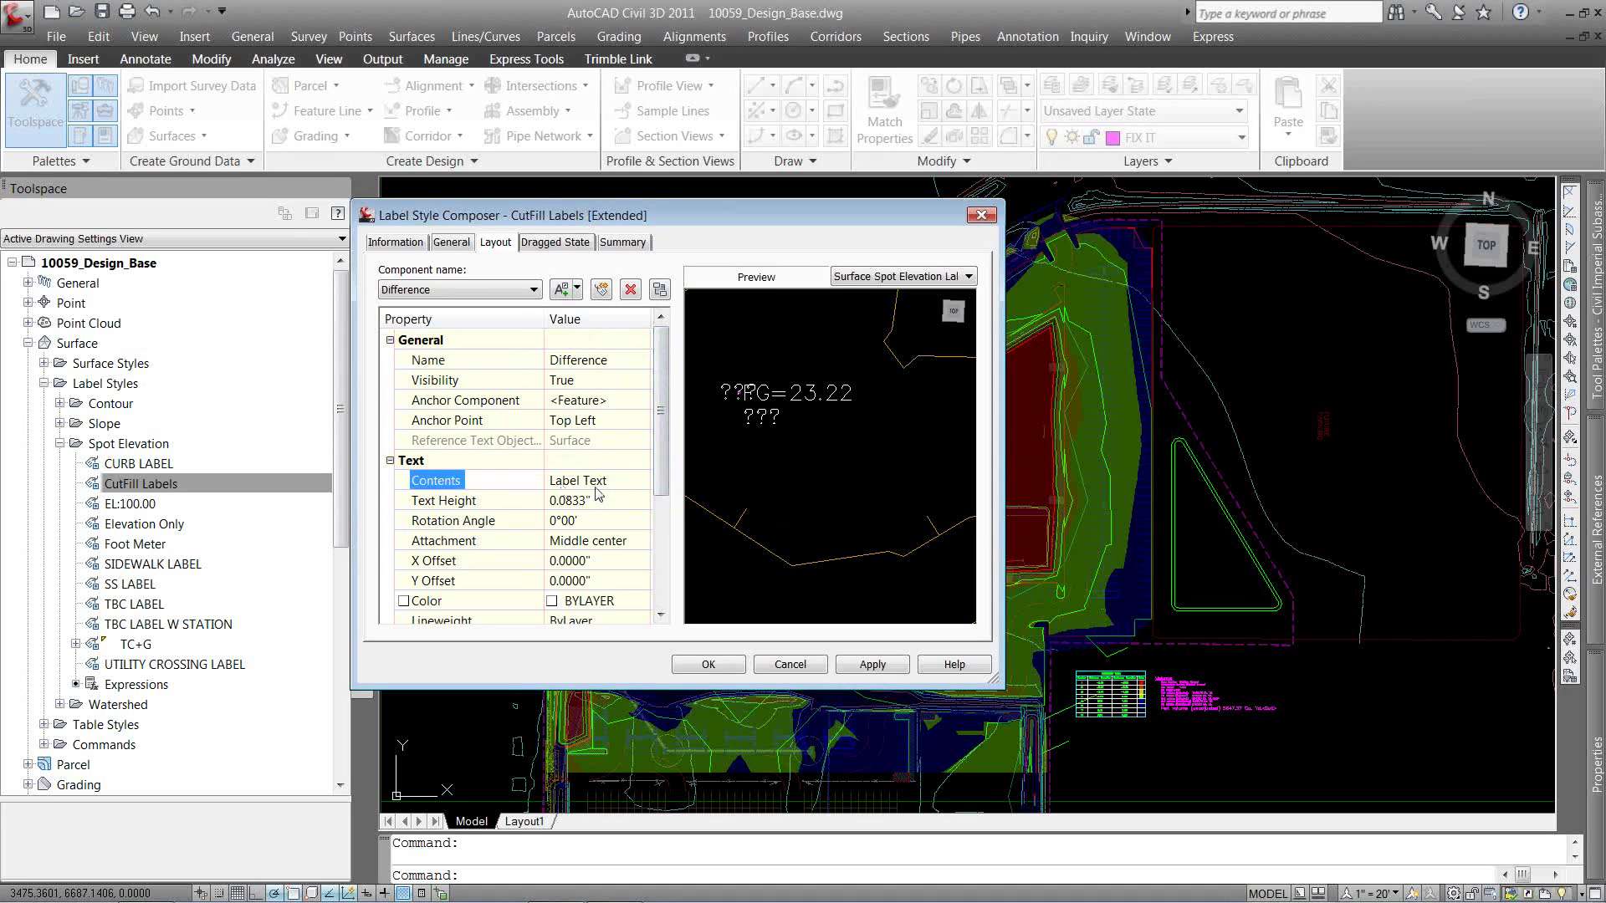
click(641, 480)
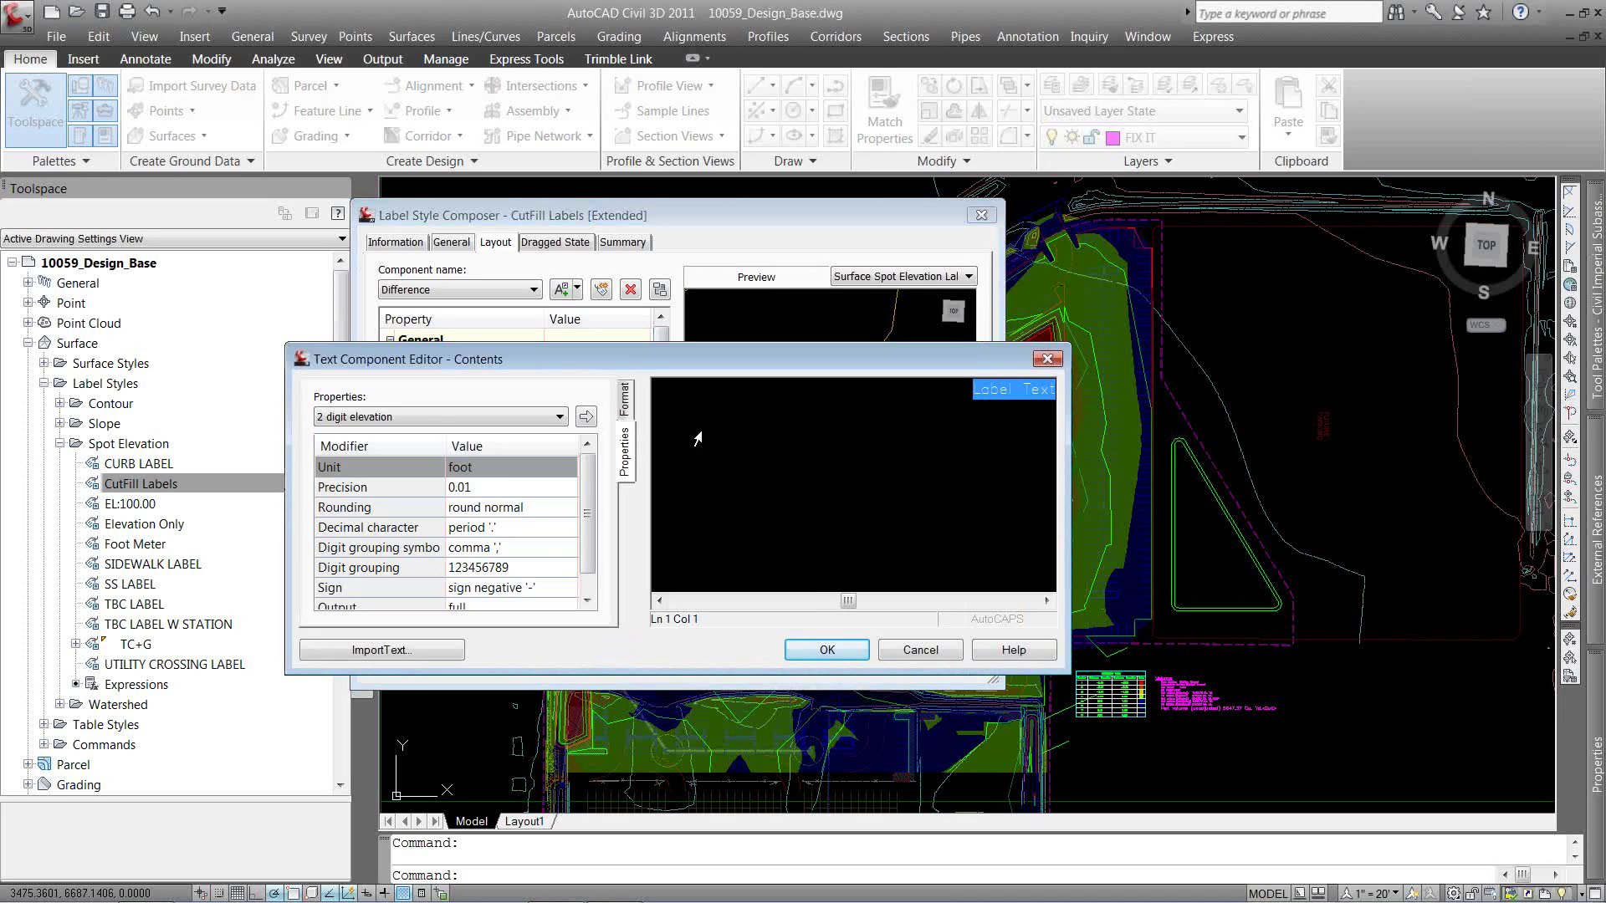
Replace the Difference label text with a Surface Elevation field rounded to 0.1.
click(426, 418)
click(376, 486)
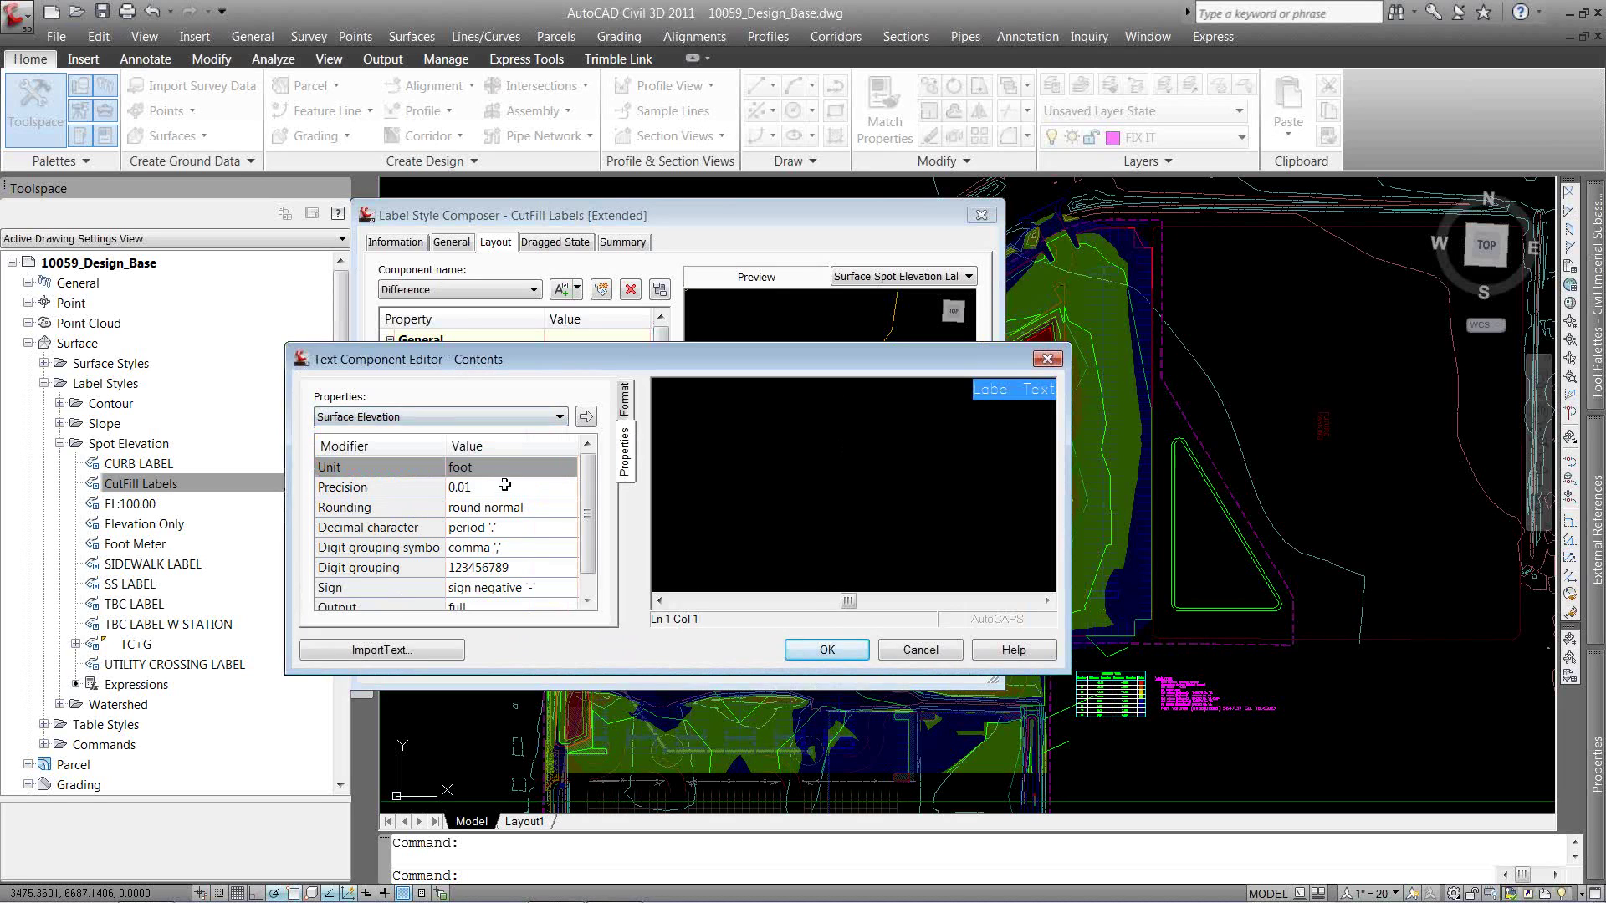
click(504, 485)
click(502, 485)
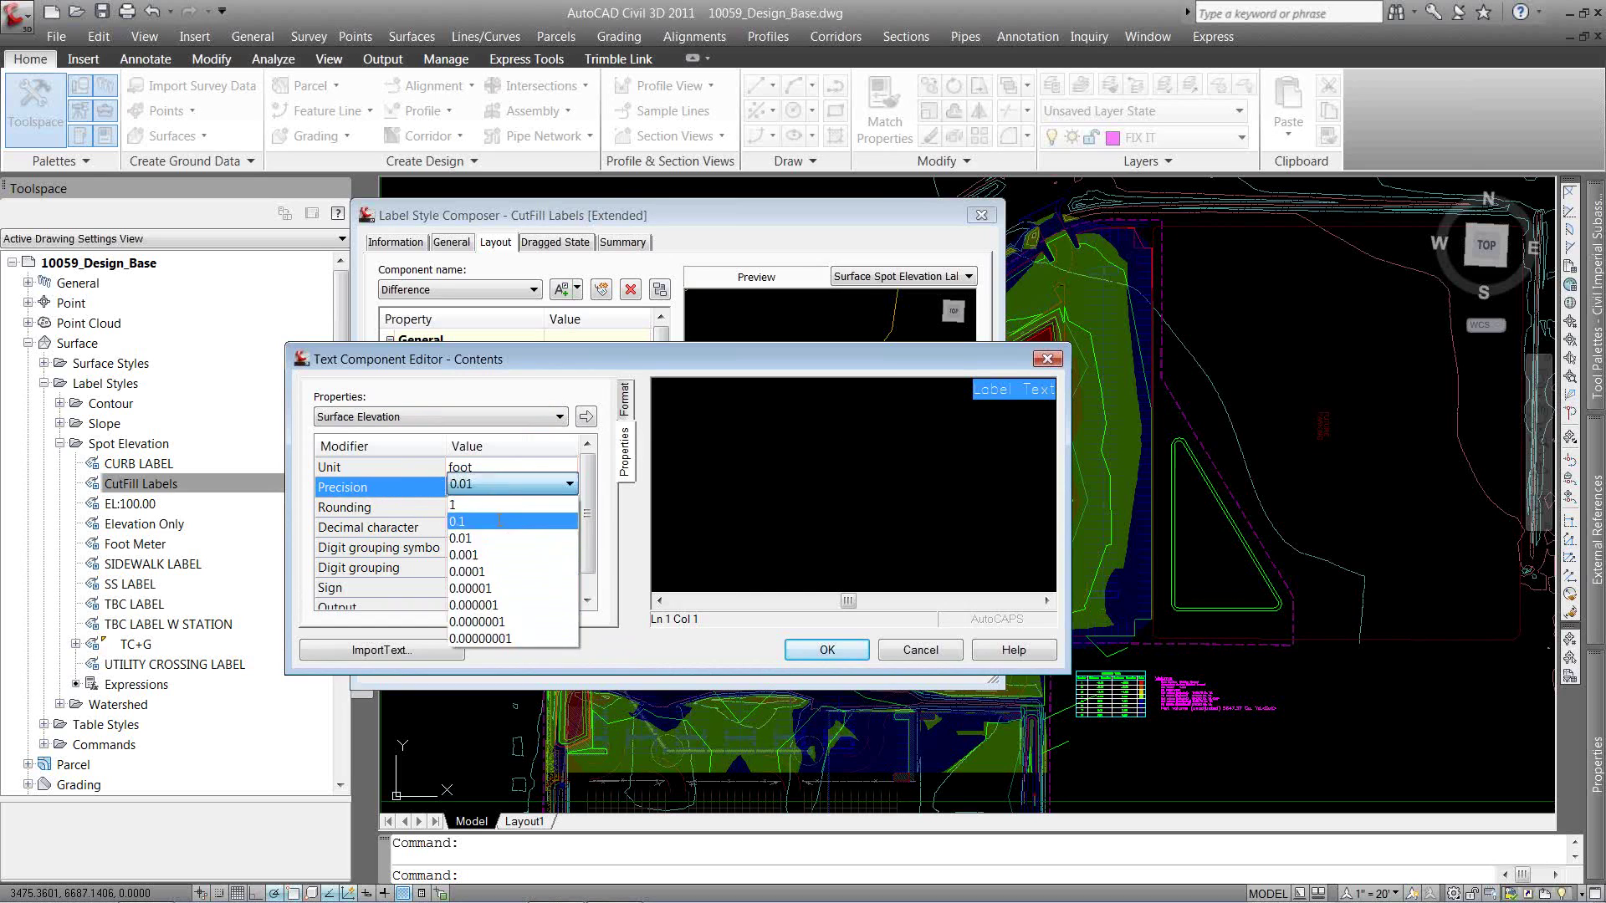
click(500, 520)
click(585, 417)
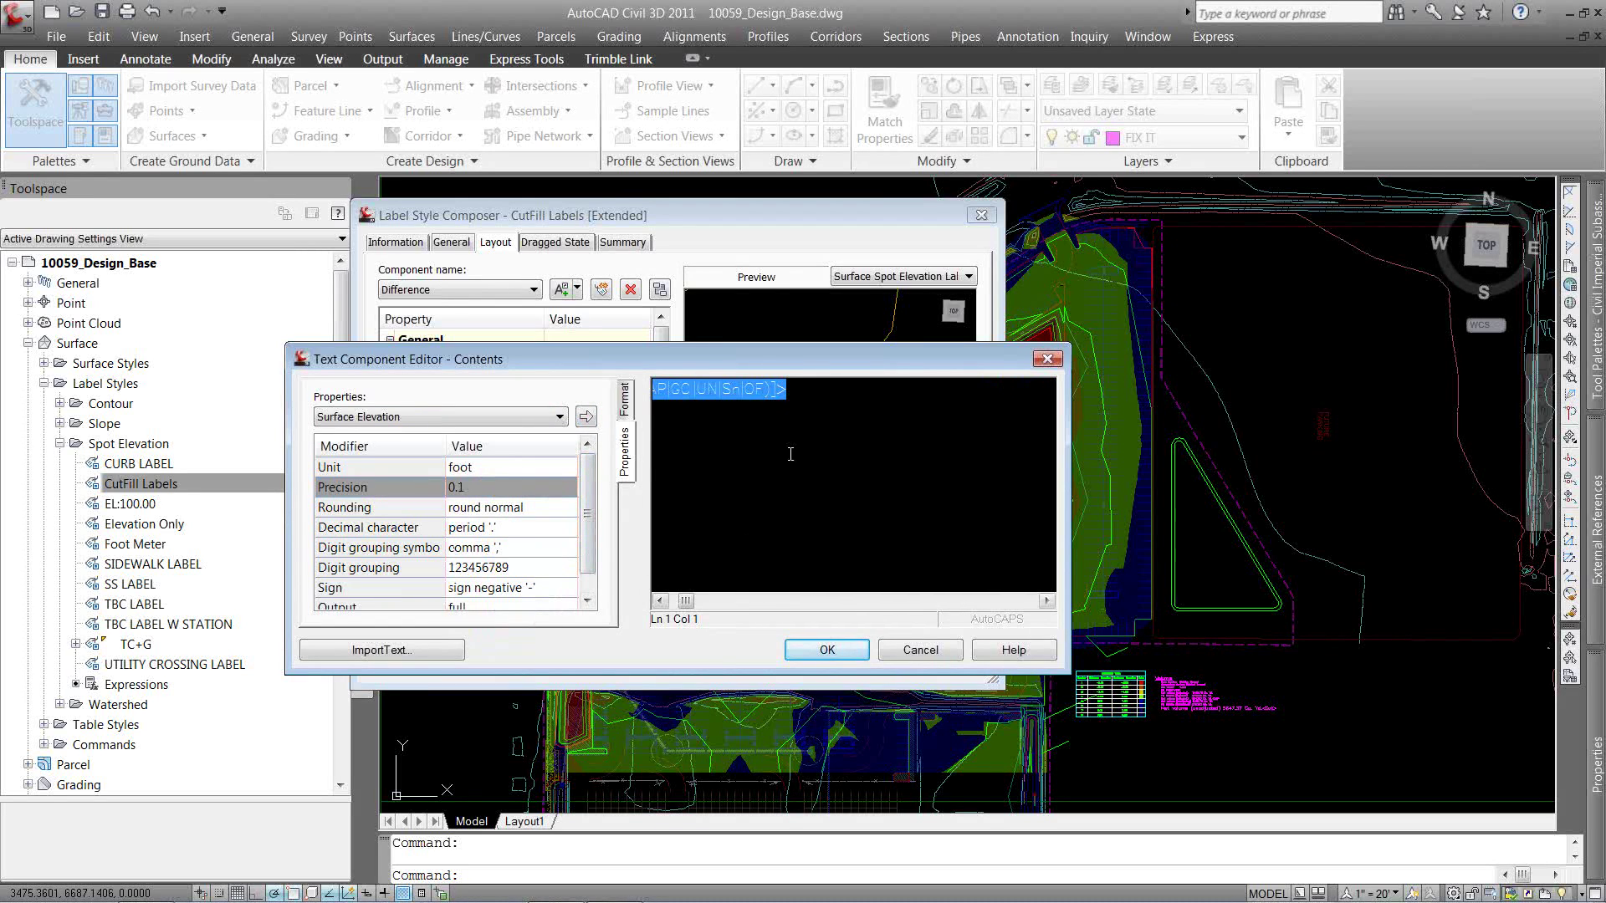
click(660, 601)
click(797, 401)
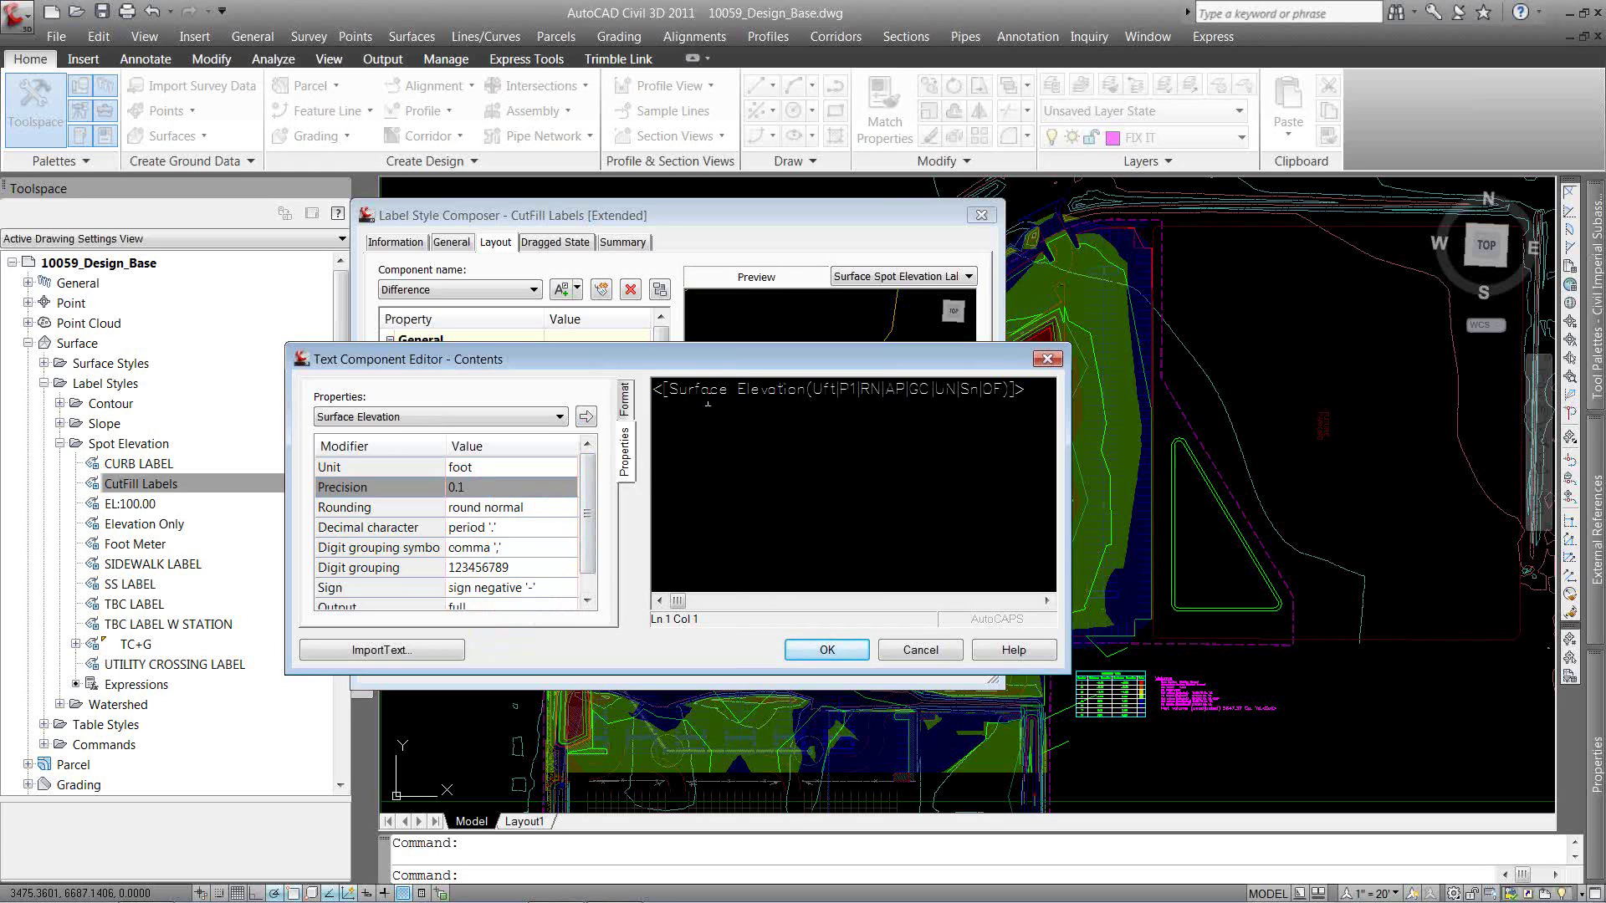
Anchor the Difference text to EG's bottom left with top-left attachment.
click(827, 649)
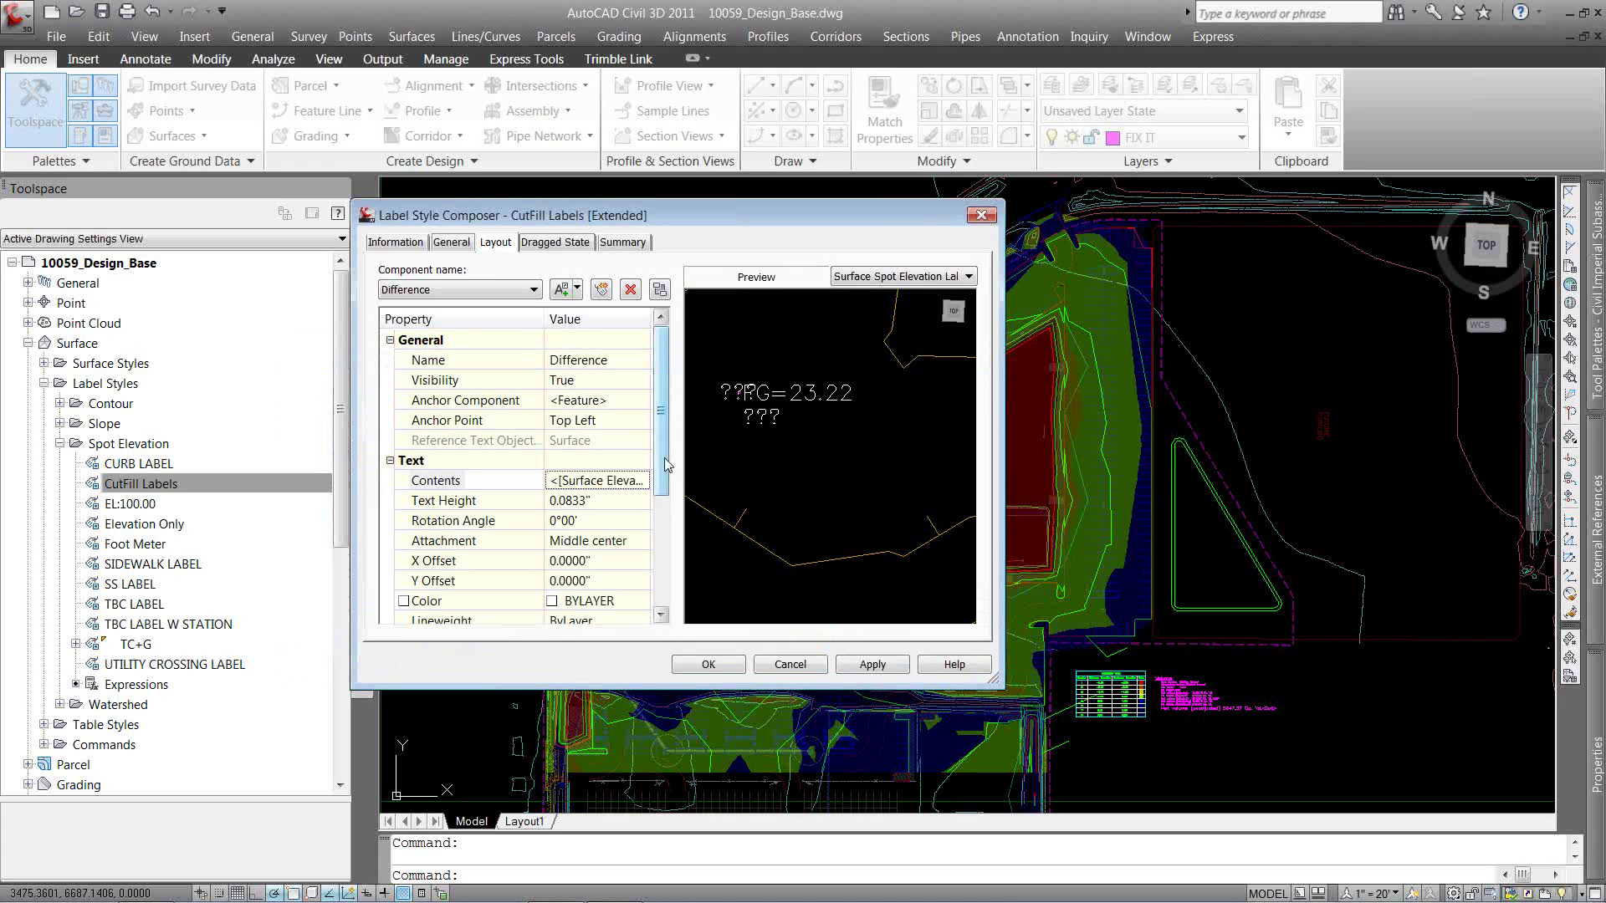
click(617, 400)
click(617, 401)
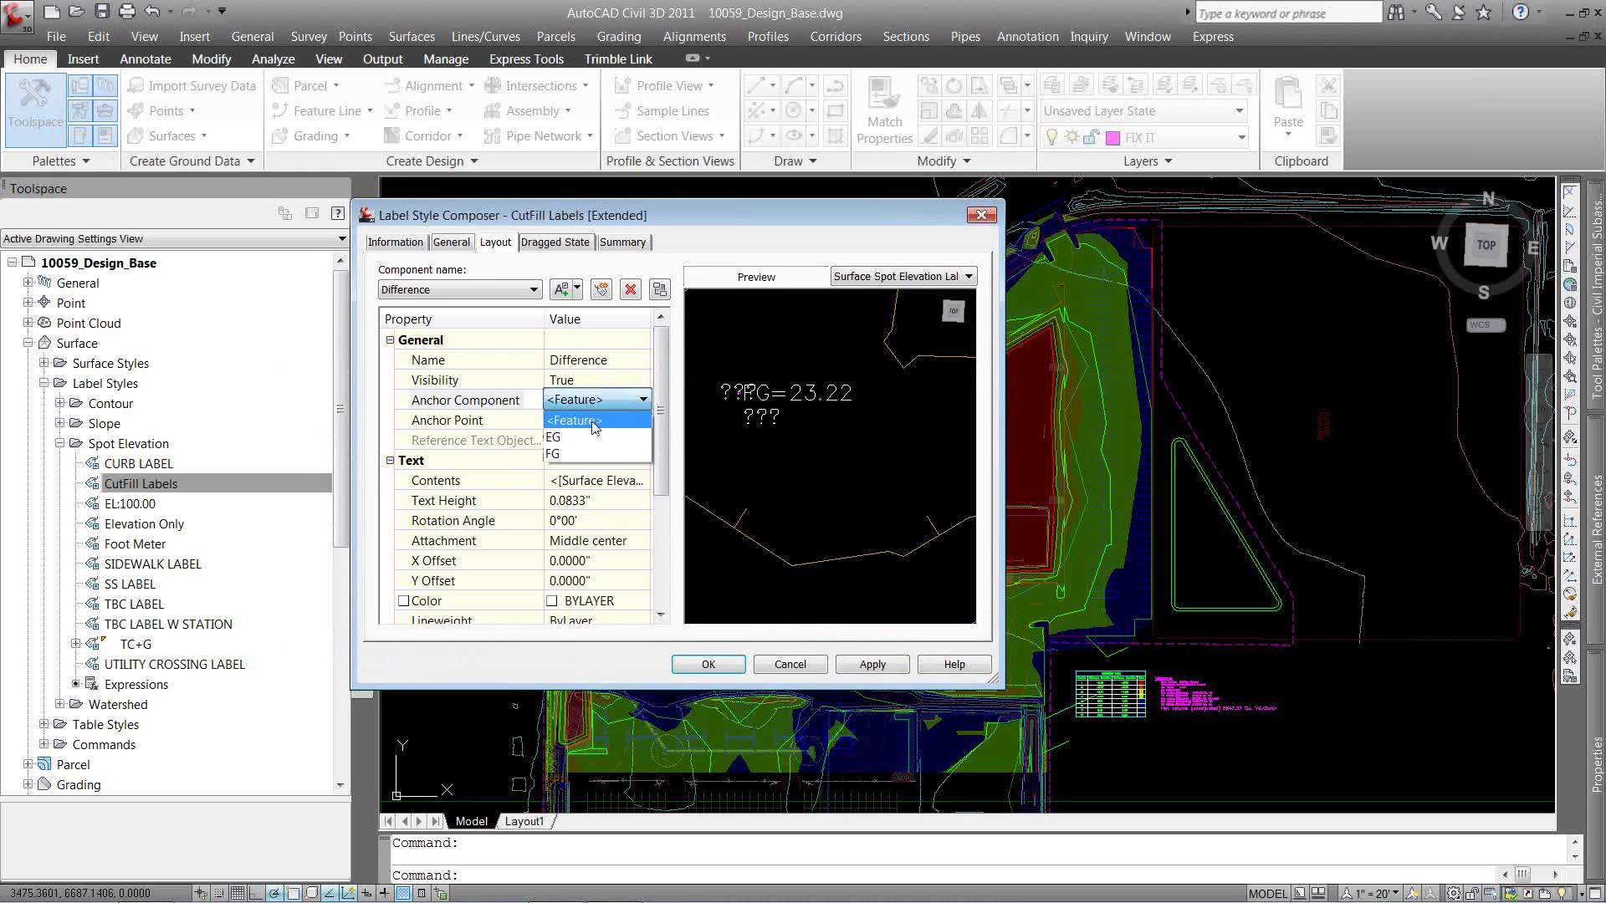
click(588, 454)
click(599, 421)
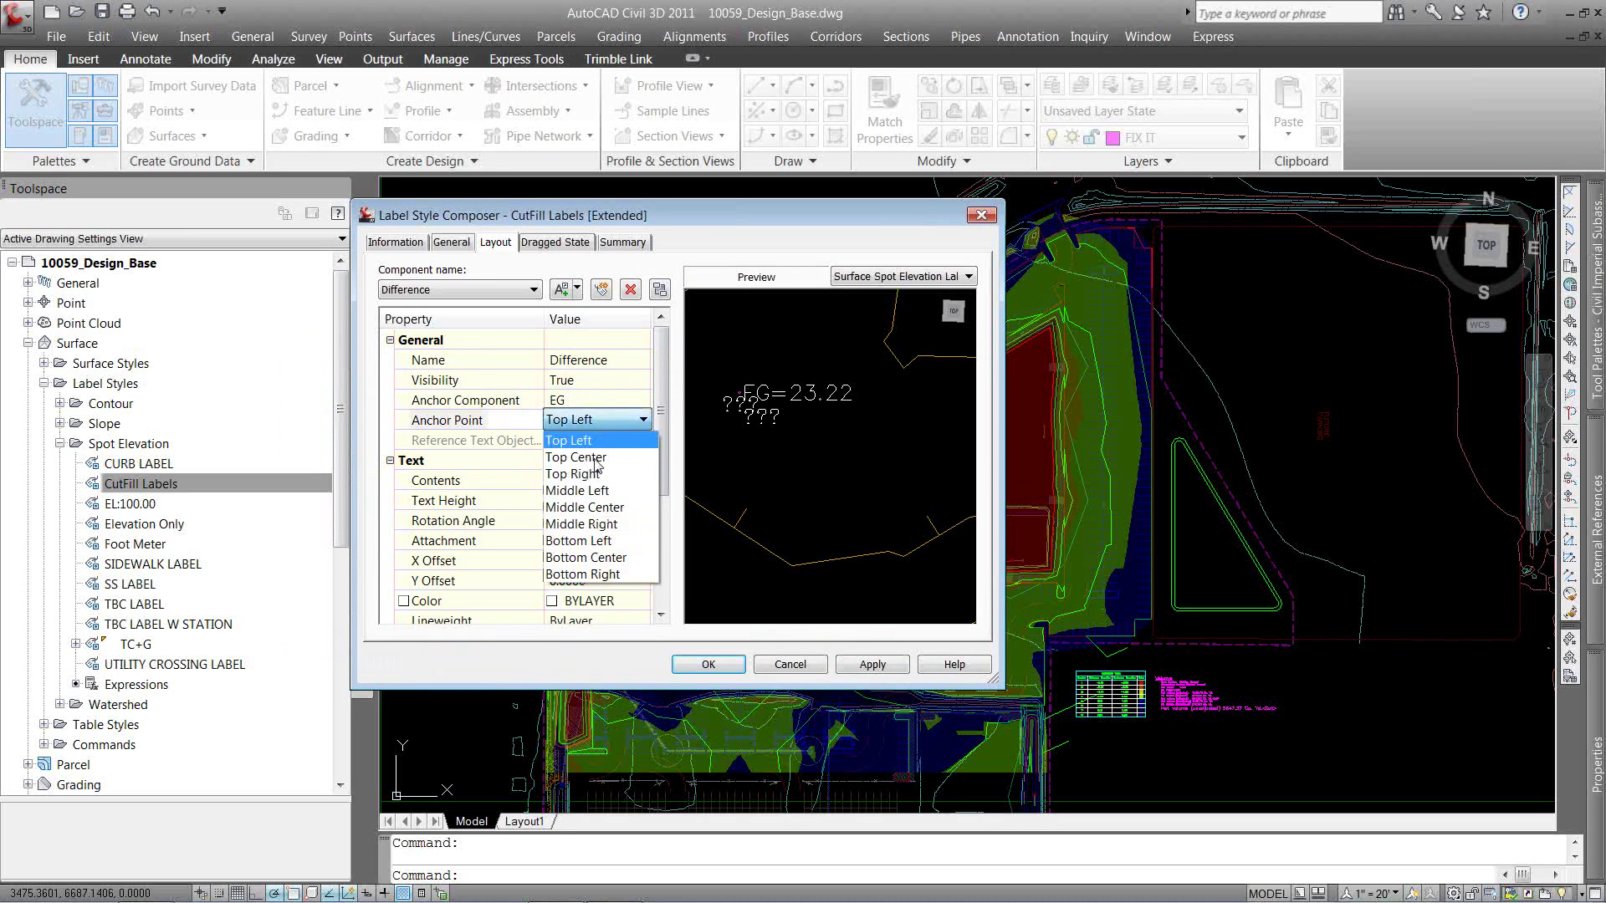
click(589, 536)
click(623, 541)
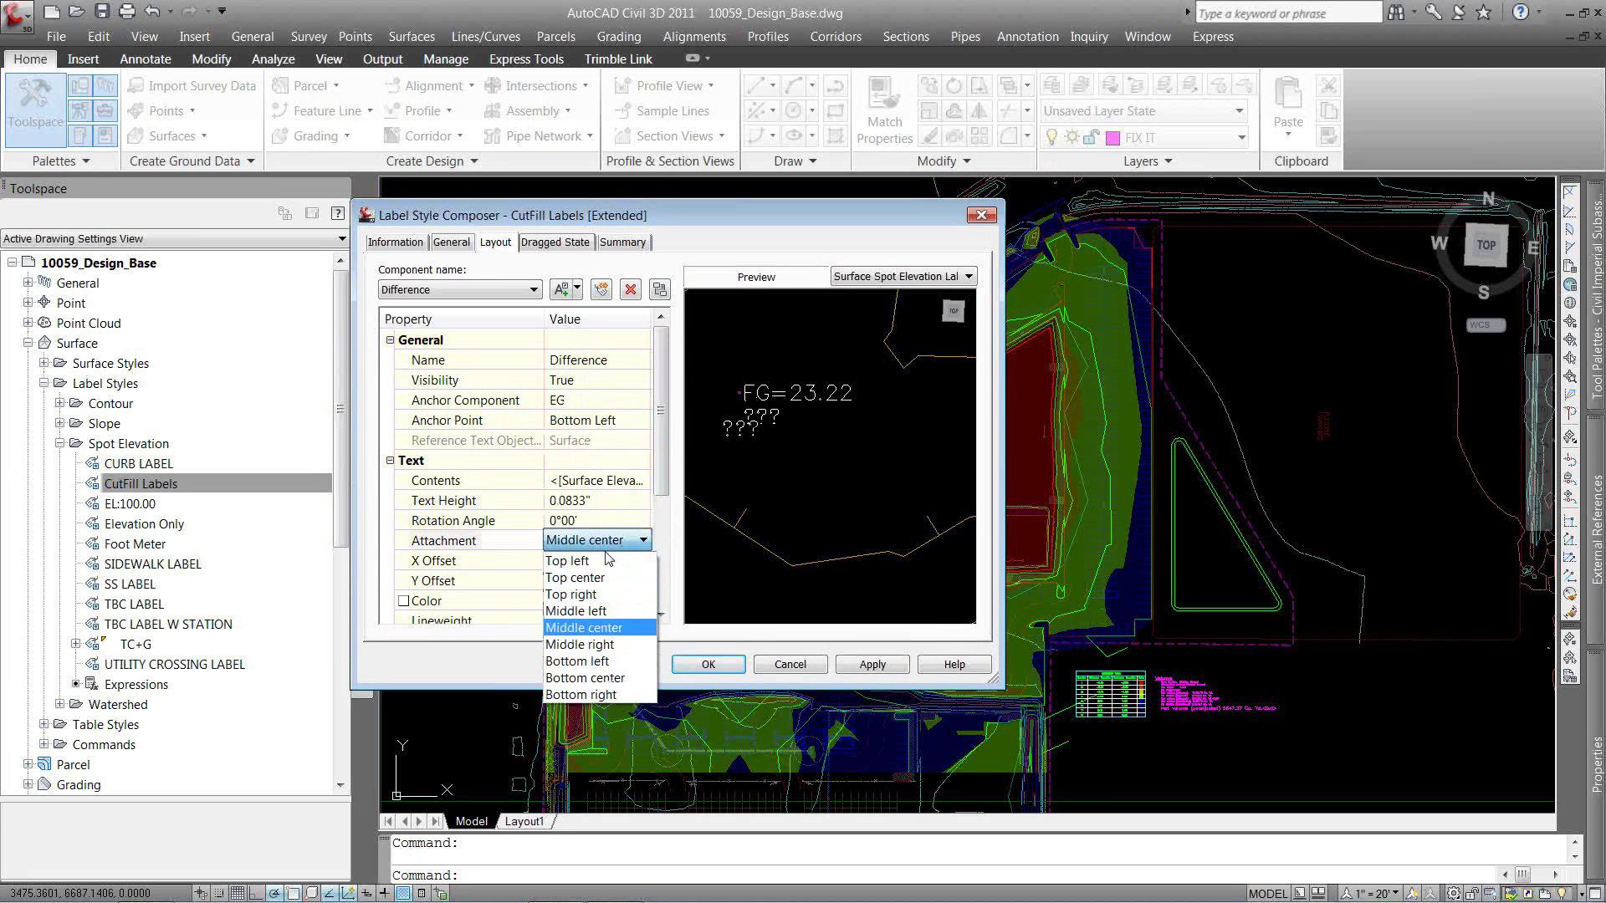
click(581, 558)
Set the Difference text colour to 134.
scroll(664, 483, down, 1)
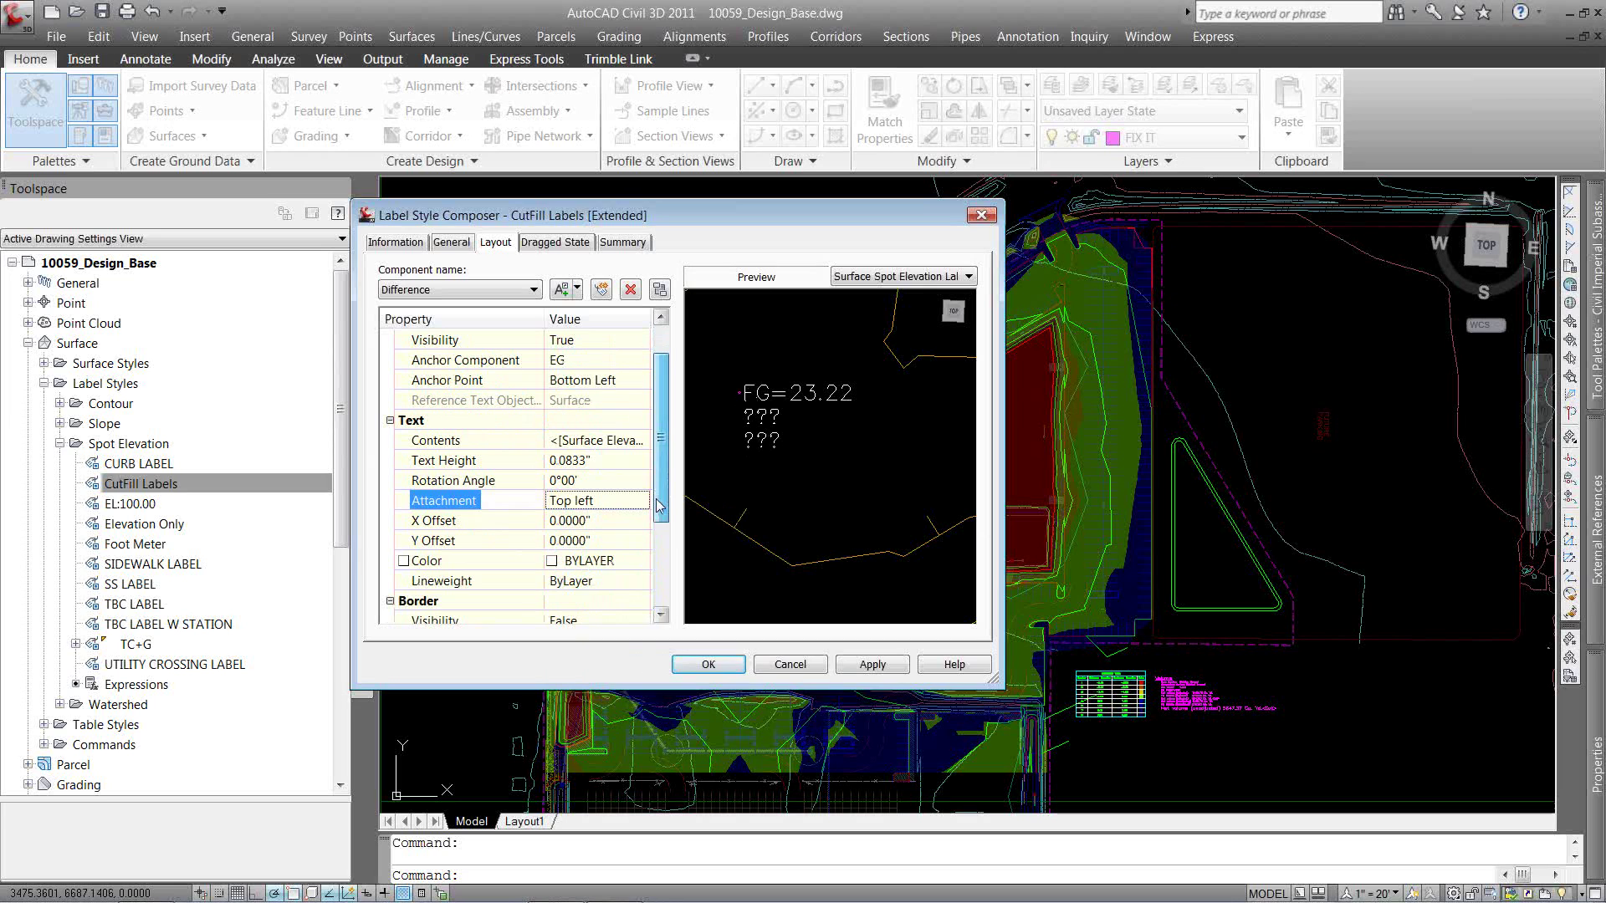
click(589, 561)
click(647, 561)
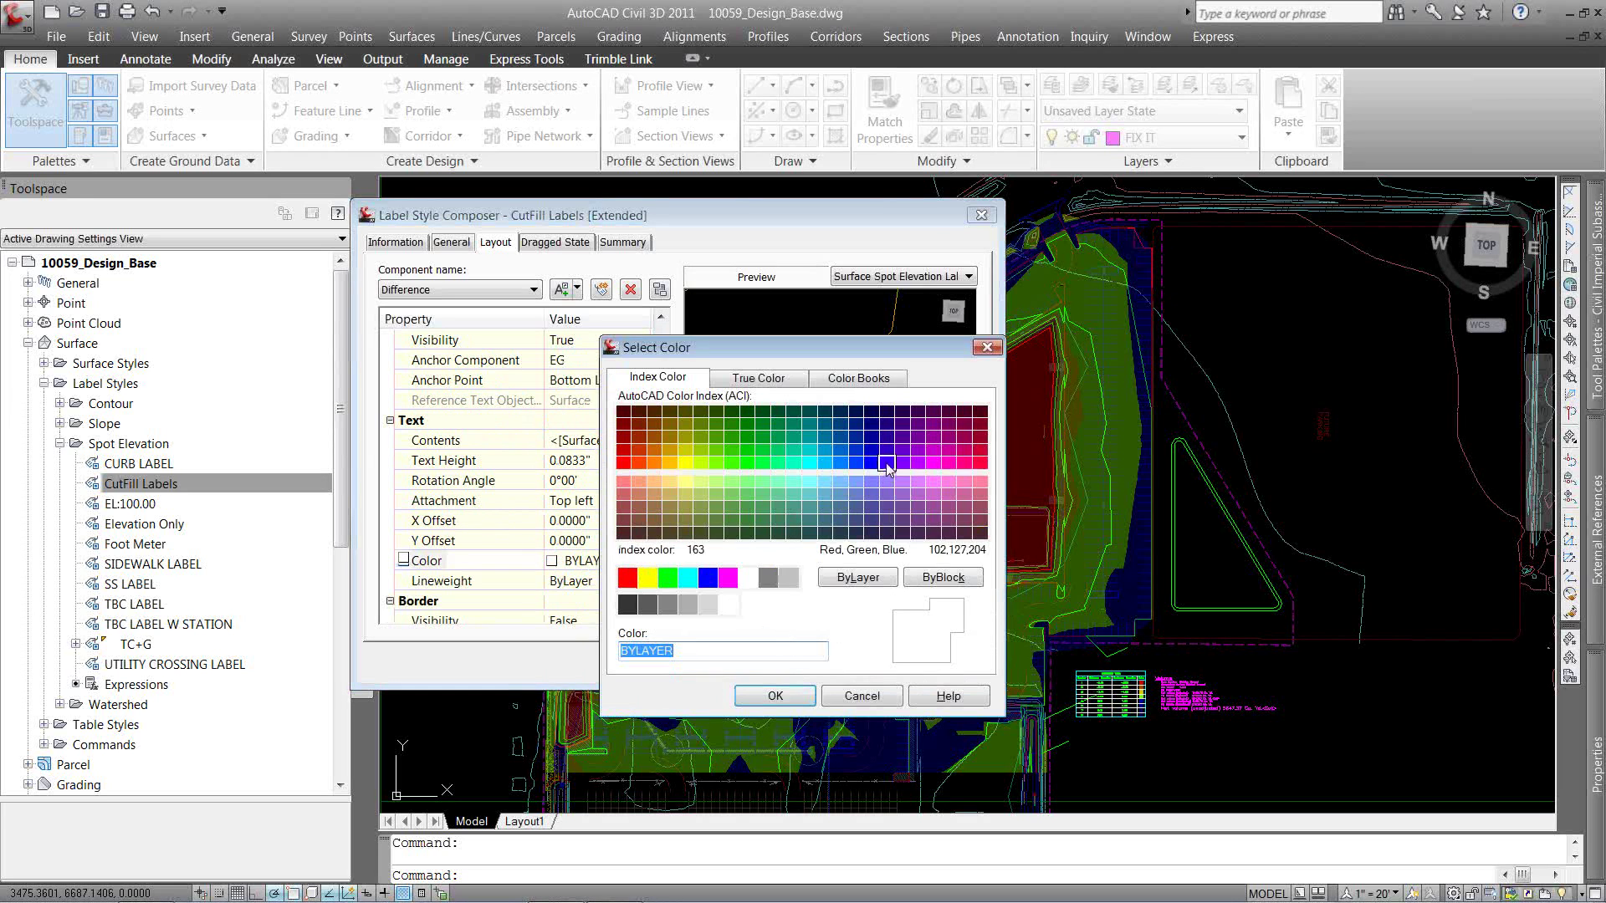
click(808, 437)
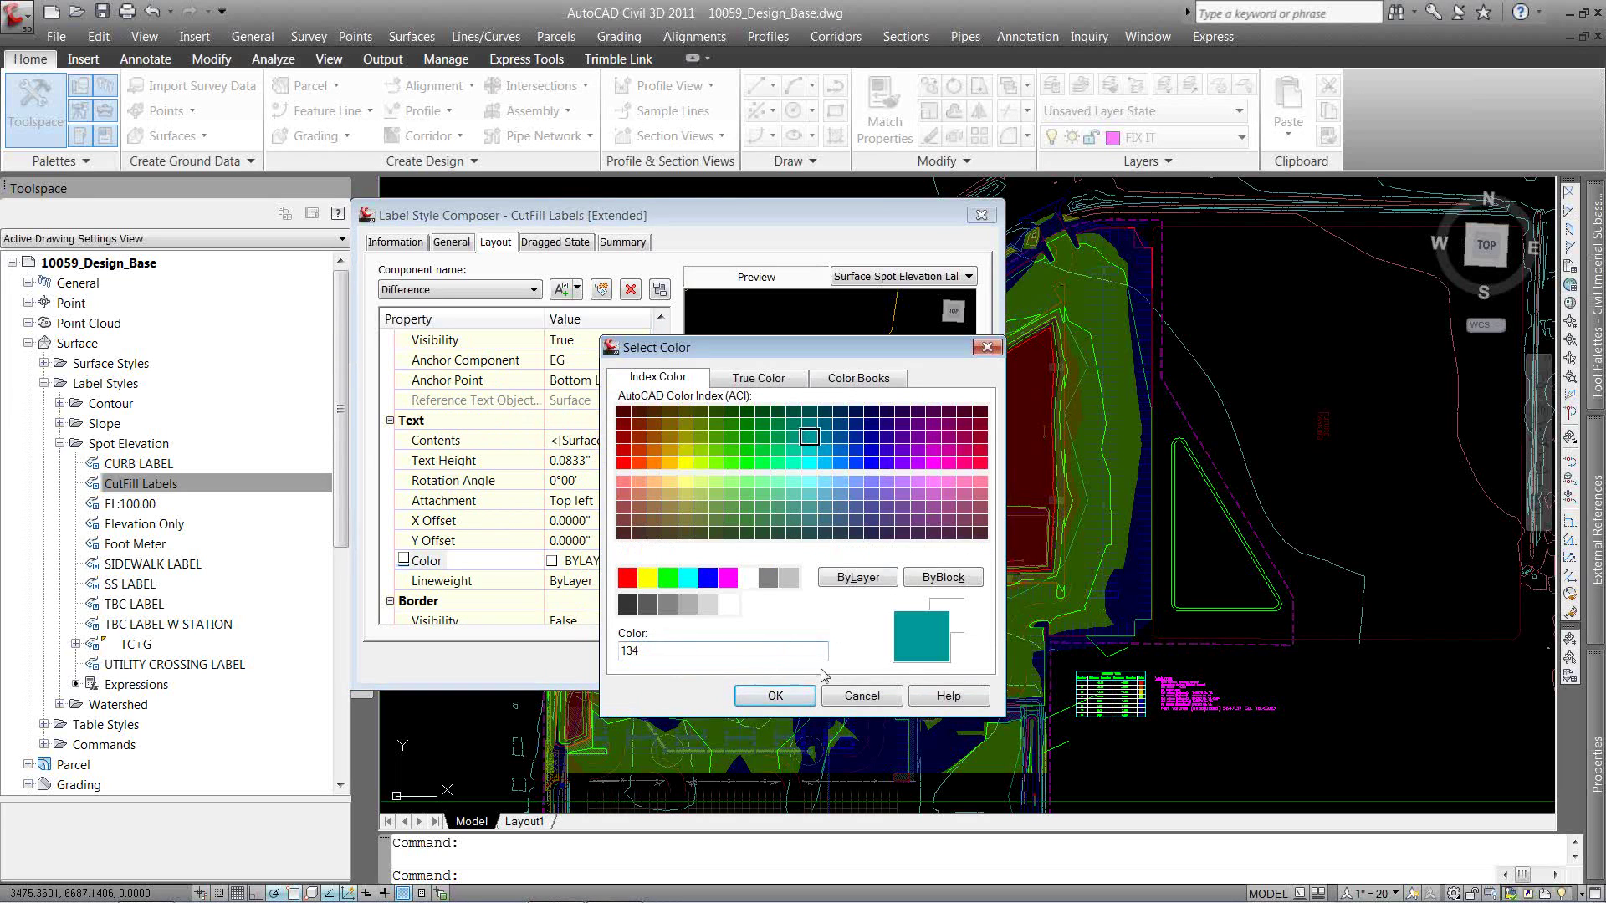
click(776, 696)
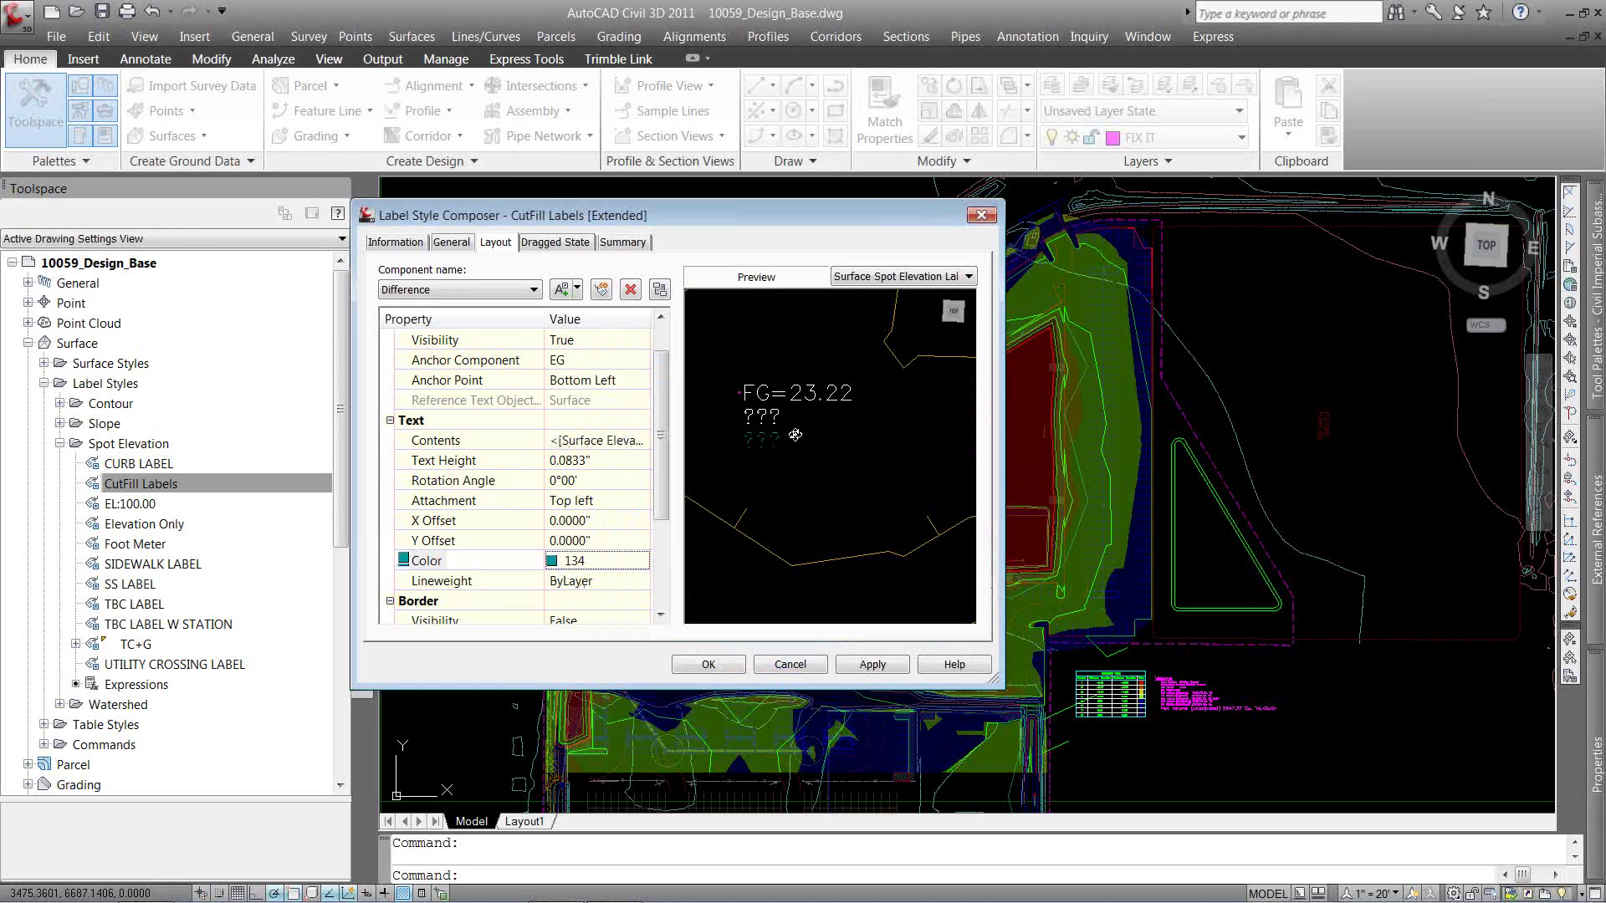
Save the CutFill Labels [Extended] style and launch Add Surface Labels.
click(728, 669)
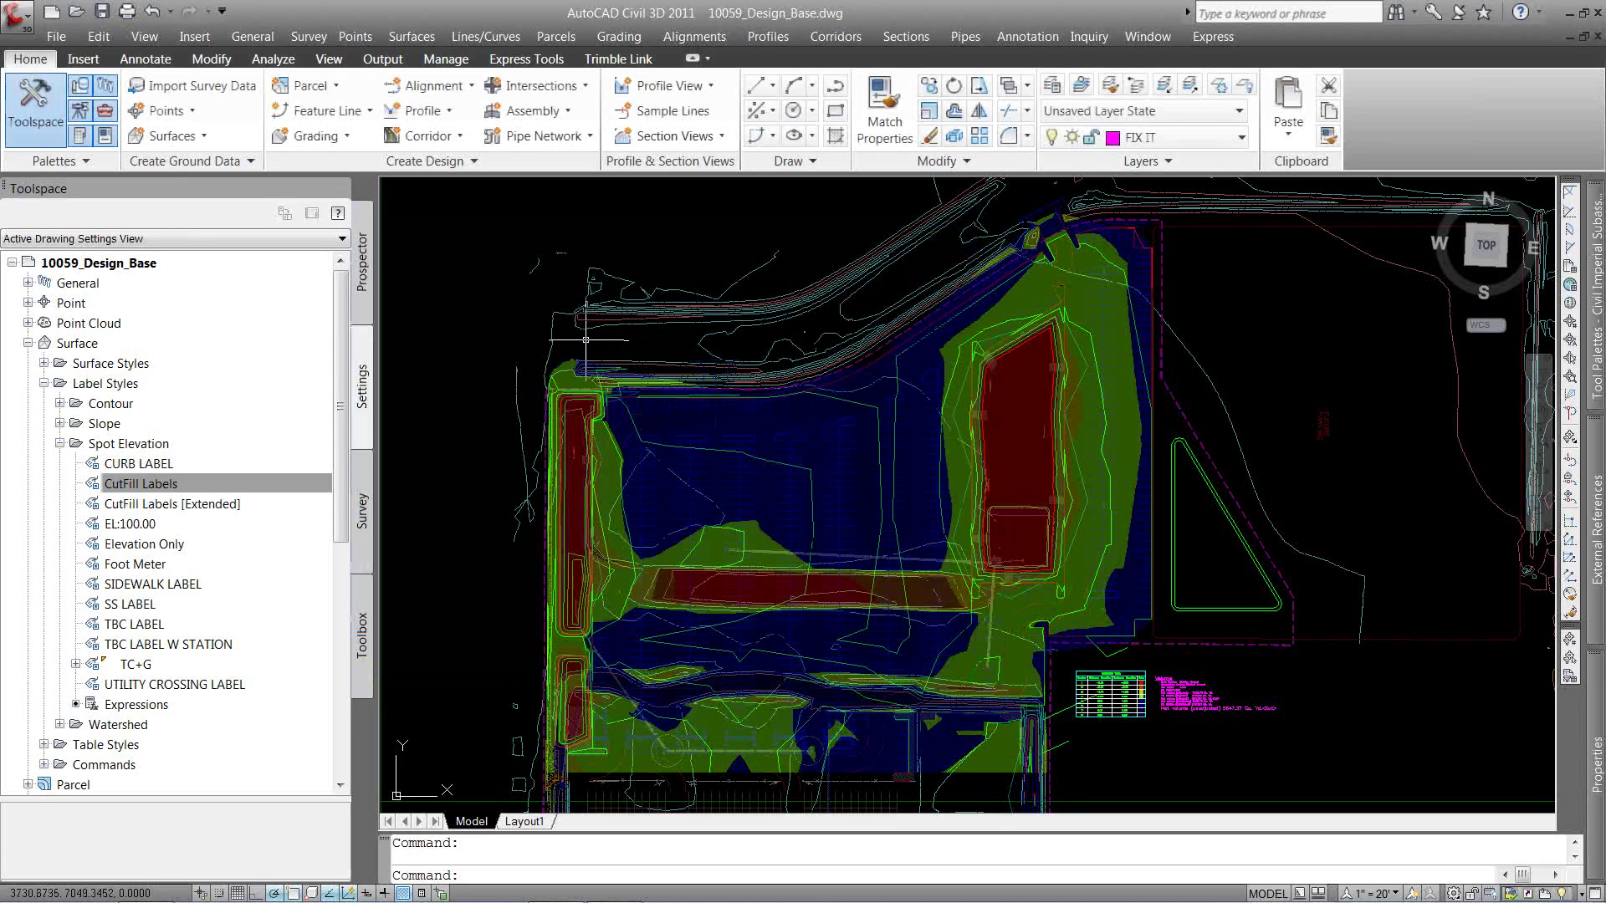
click(412, 40)
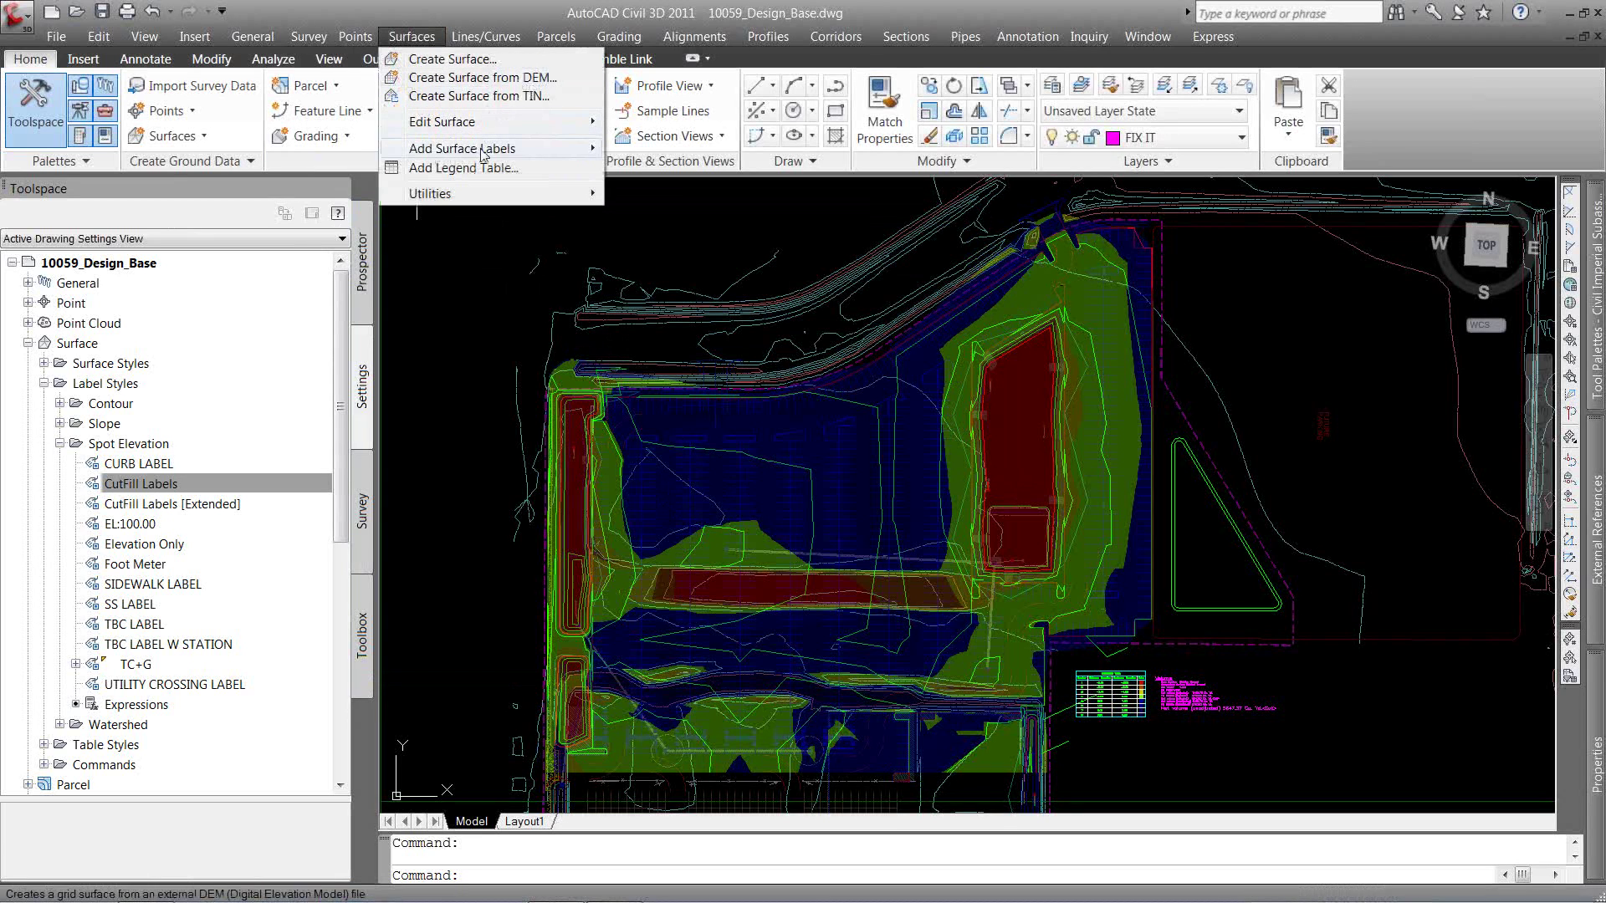
mouse_move(512, 152)
click(682, 148)
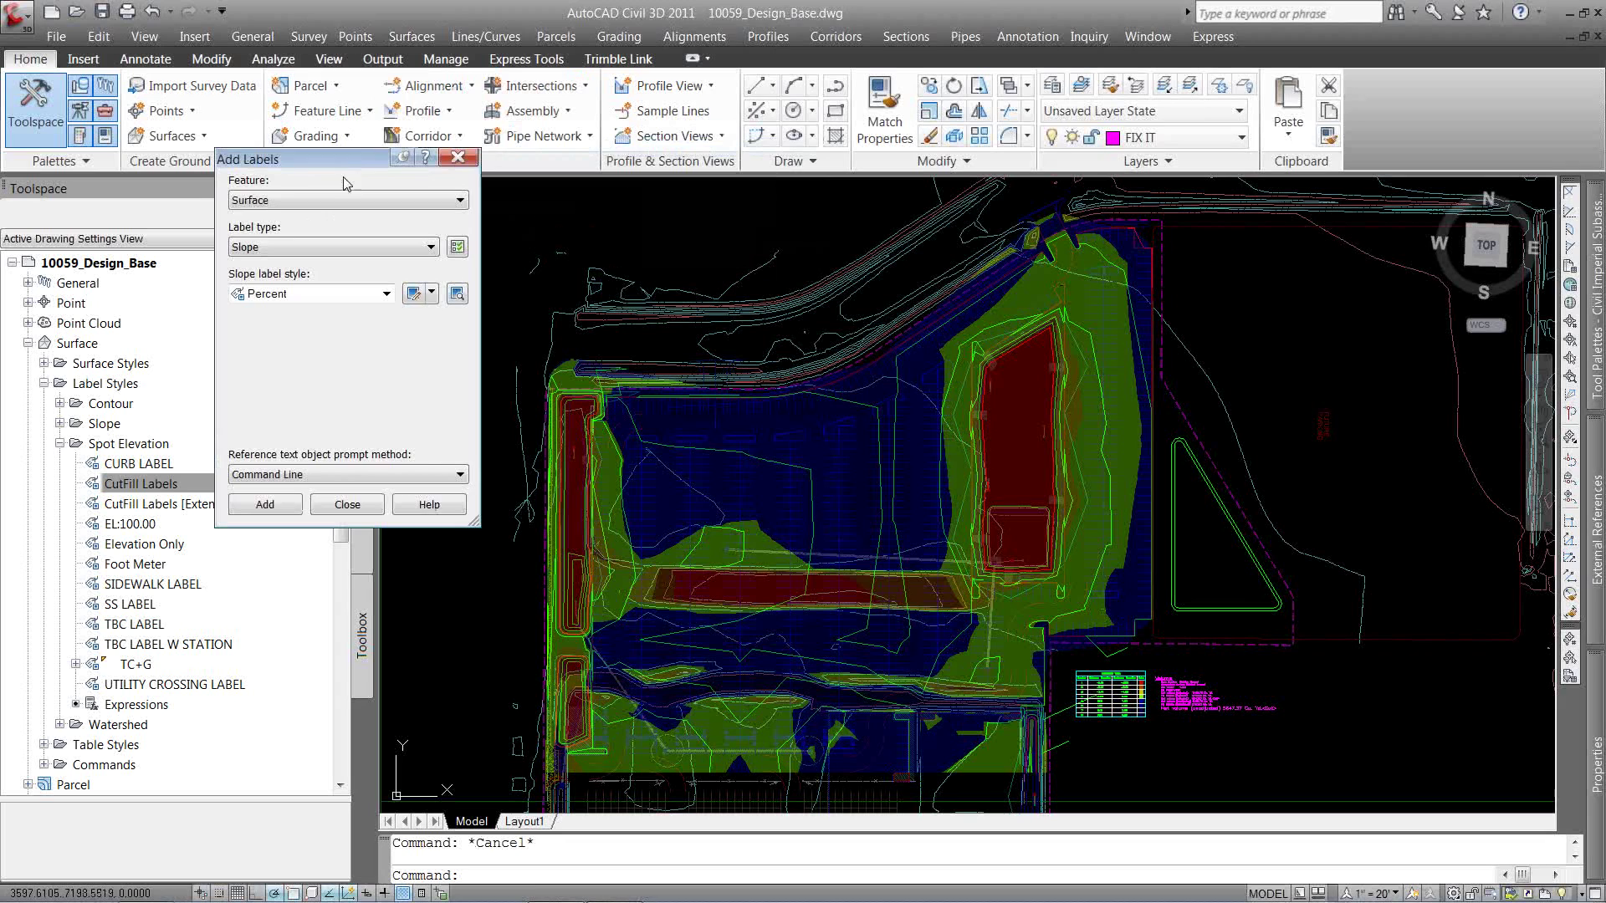
Choose Spot Elevations on Grid with the CutFill Labels [Extended] style and start placing labels.
click(306, 248)
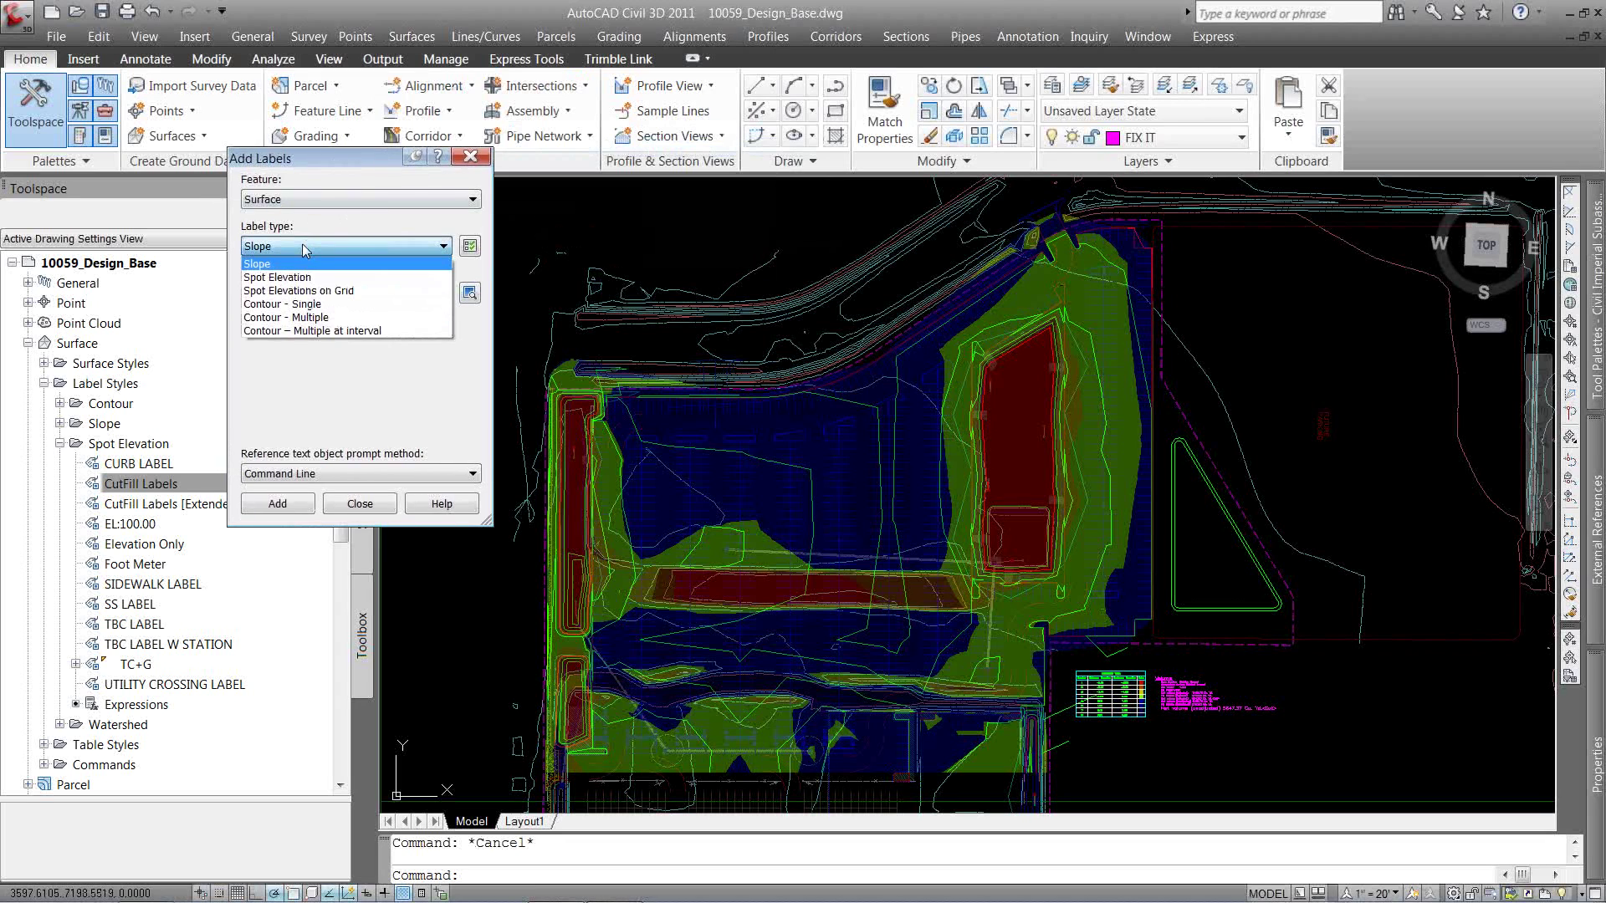
click(322, 291)
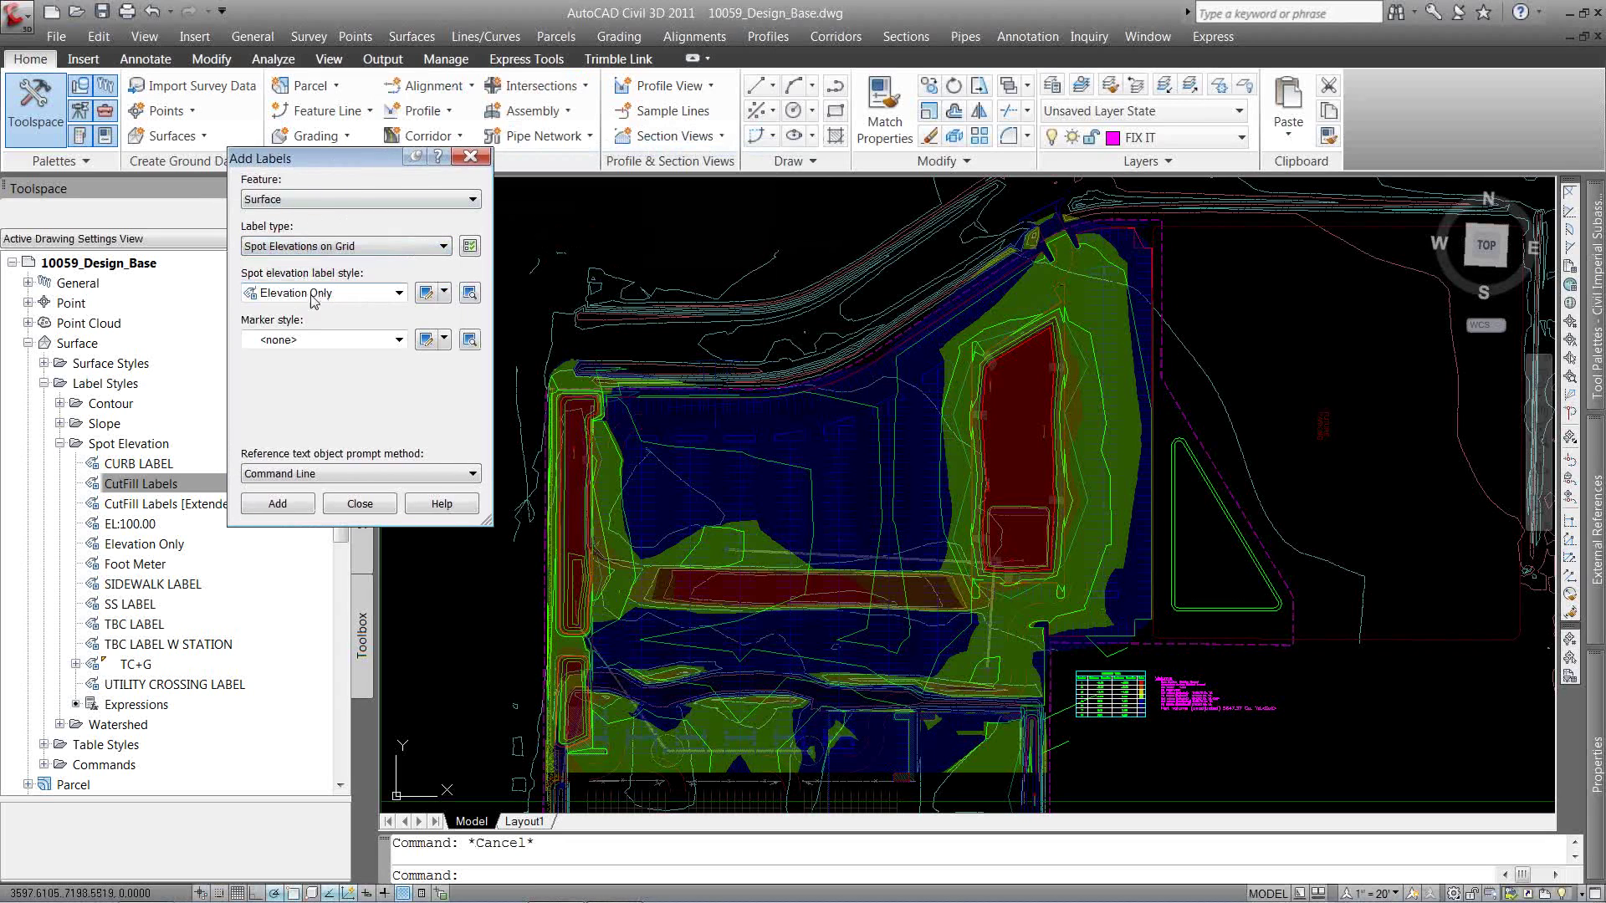
click(398, 294)
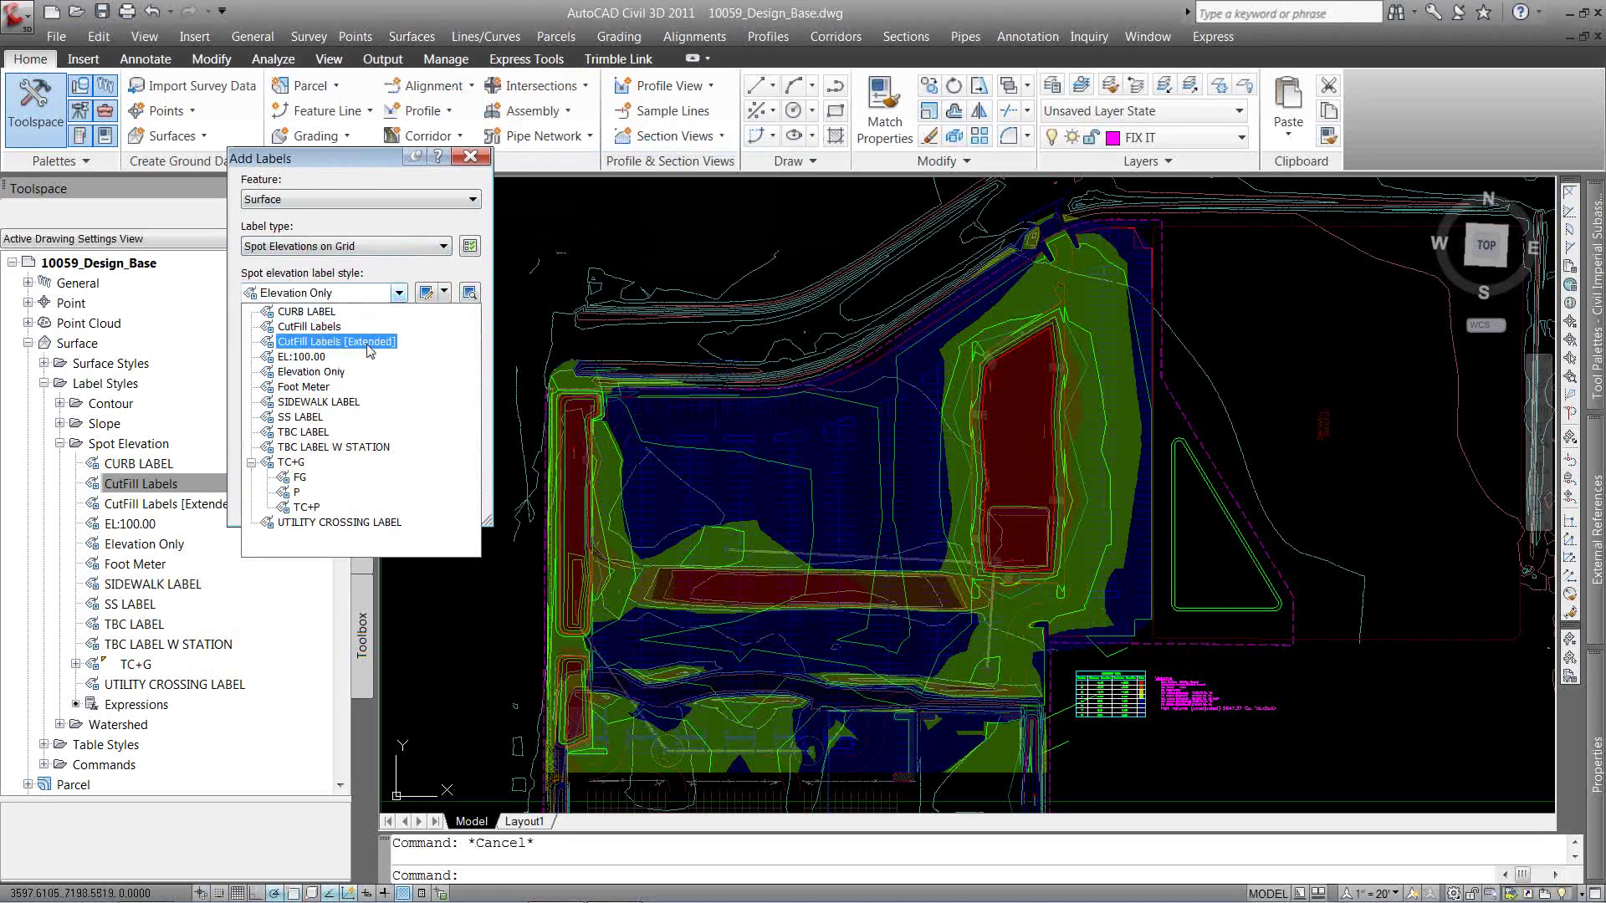
click(371, 343)
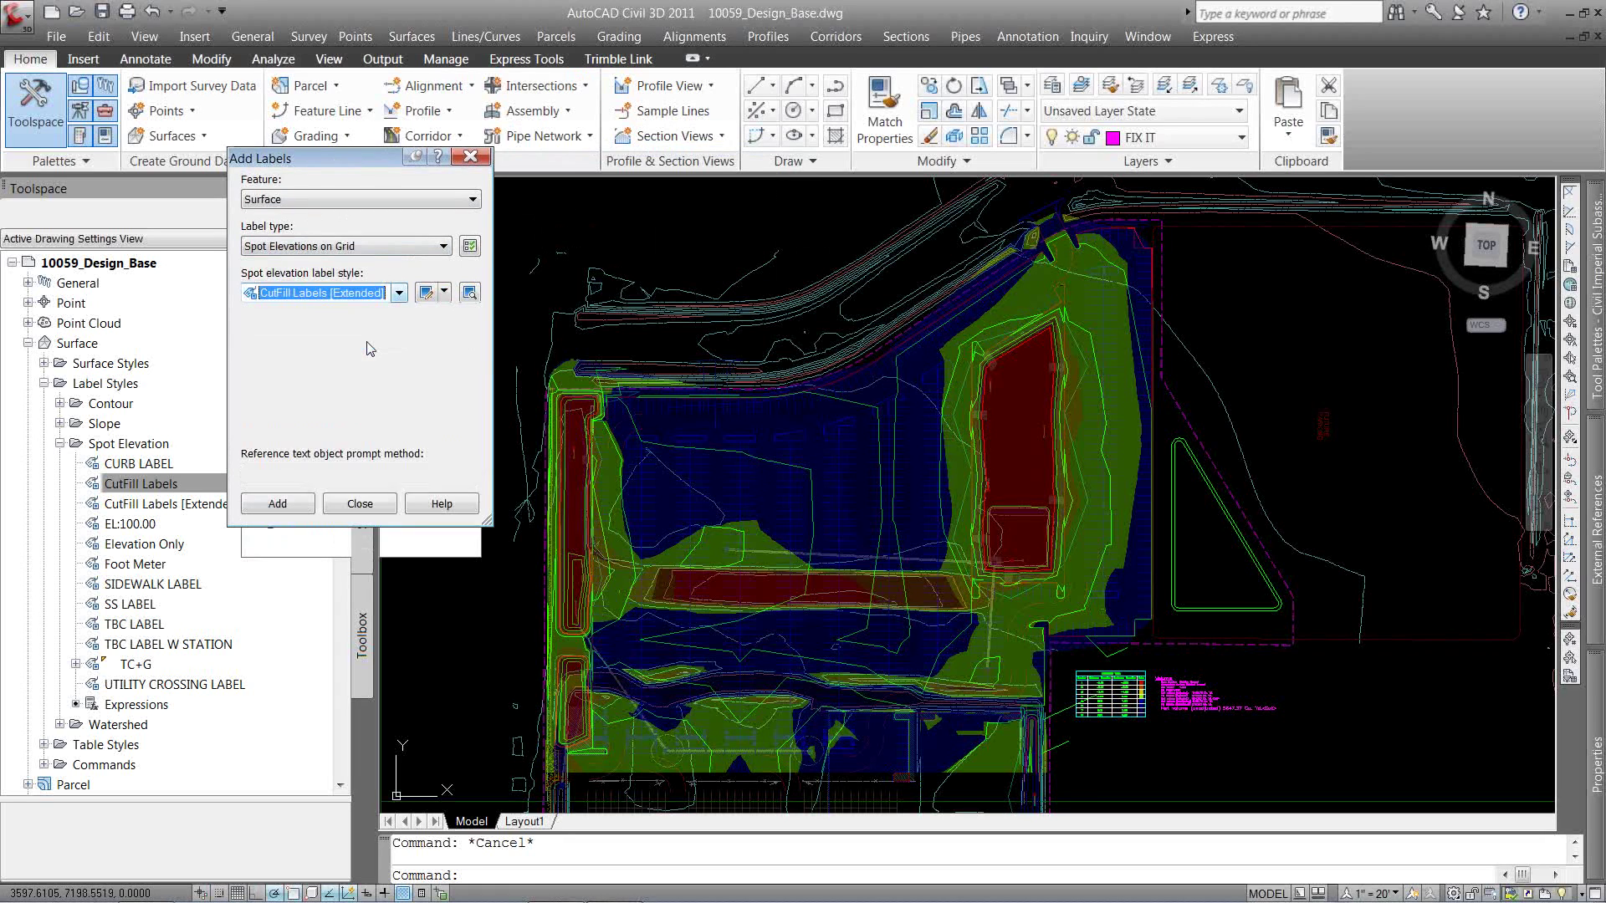
click(275, 504)
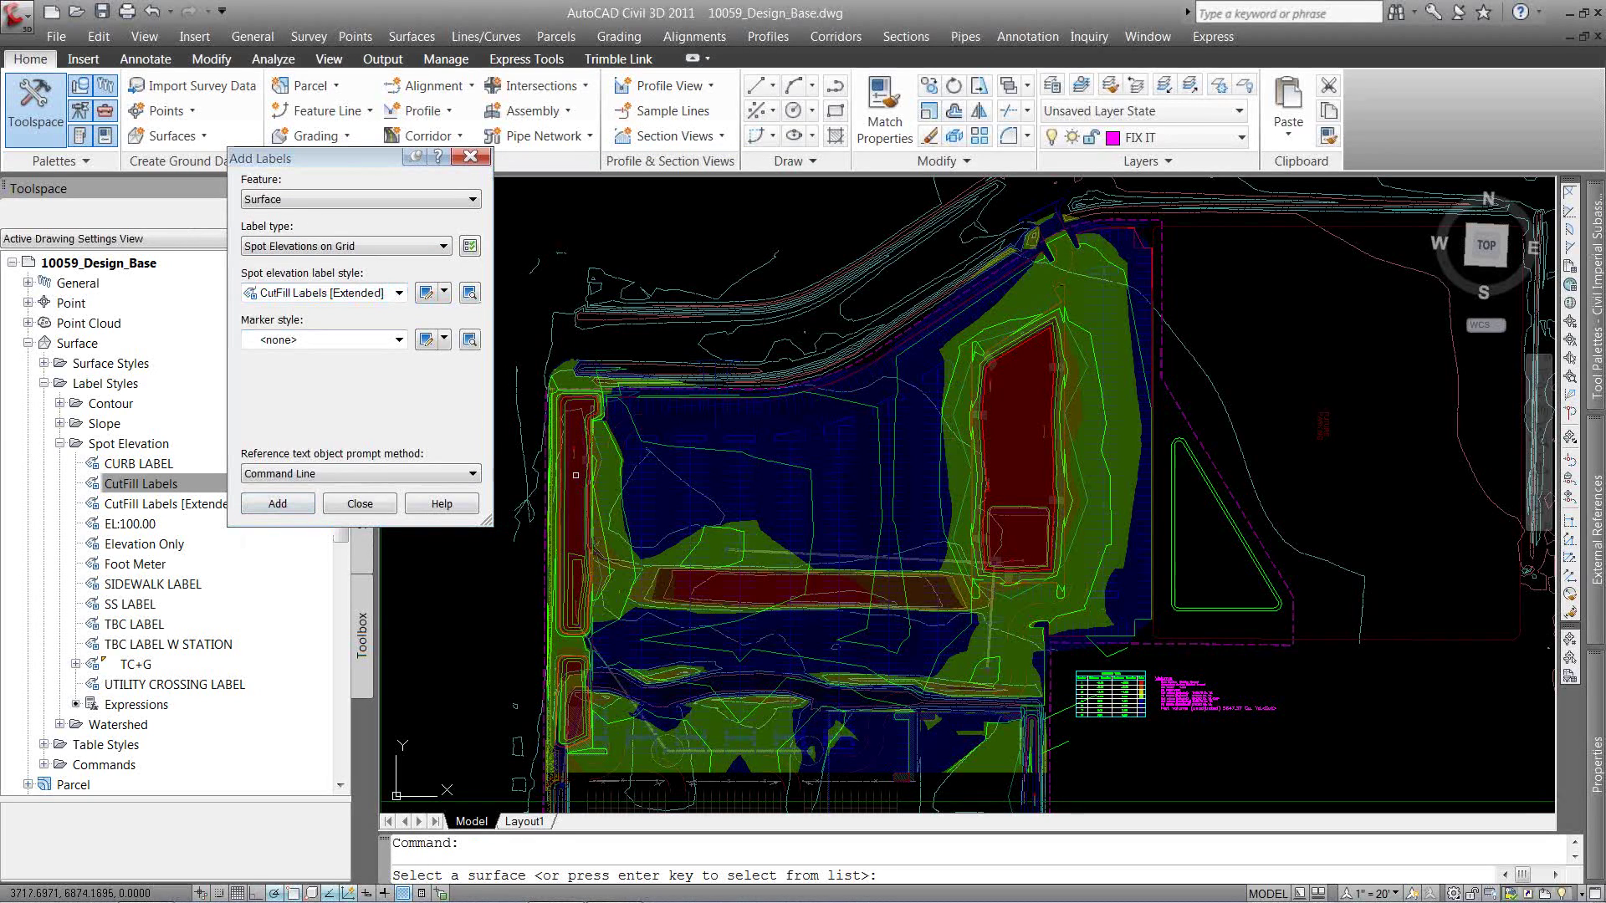
Pick Finished Ground as the surface to label.
key(Return)
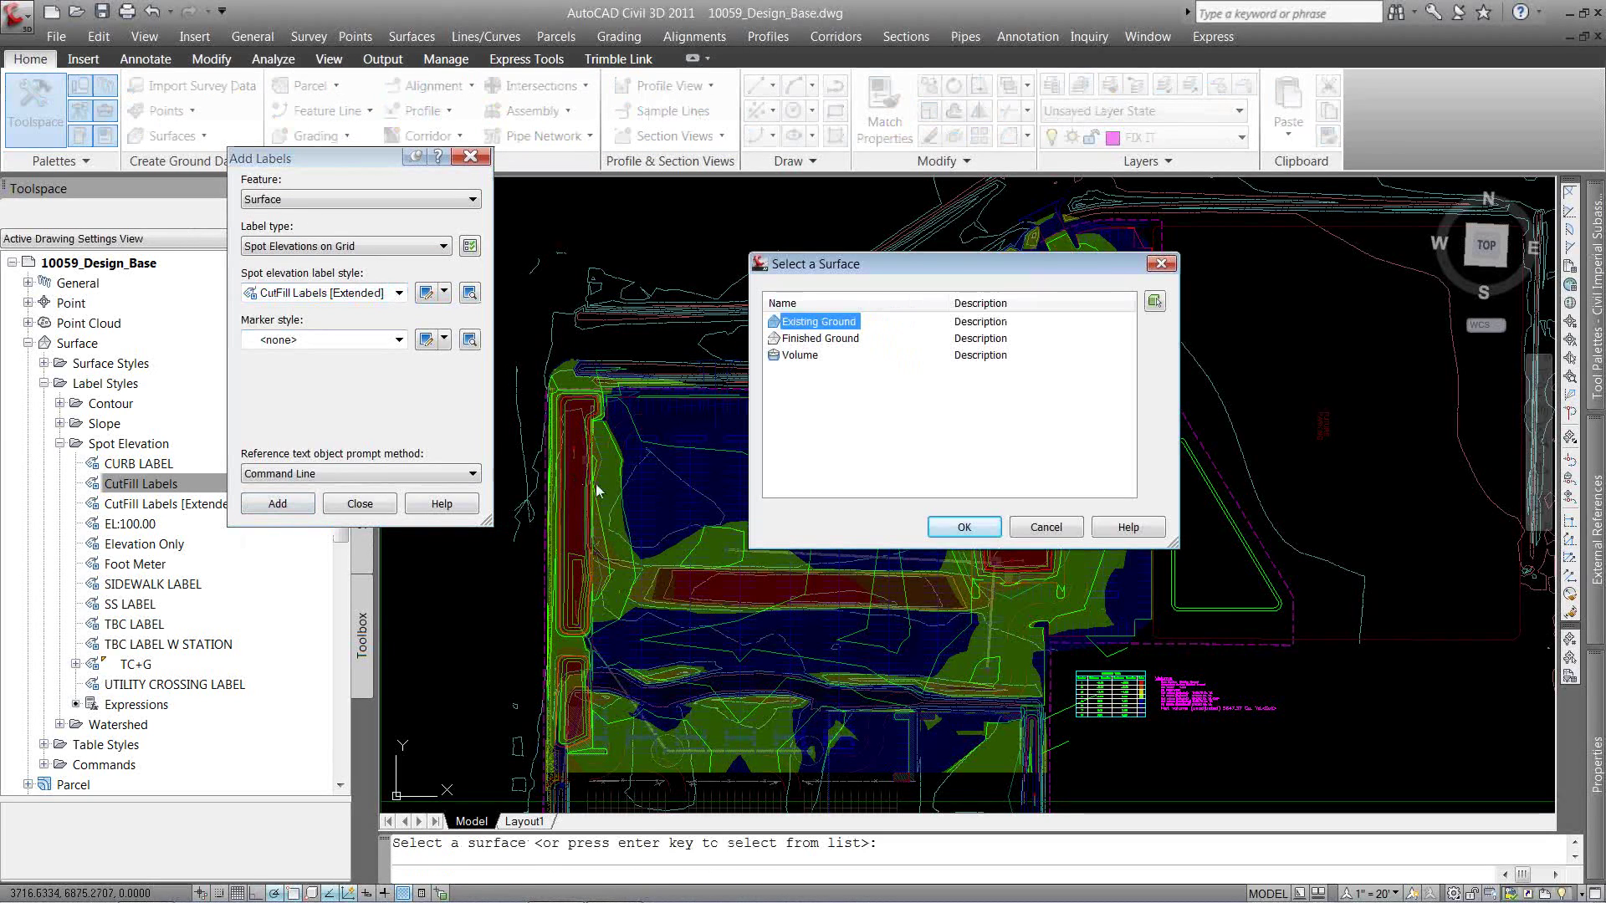
click(824, 345)
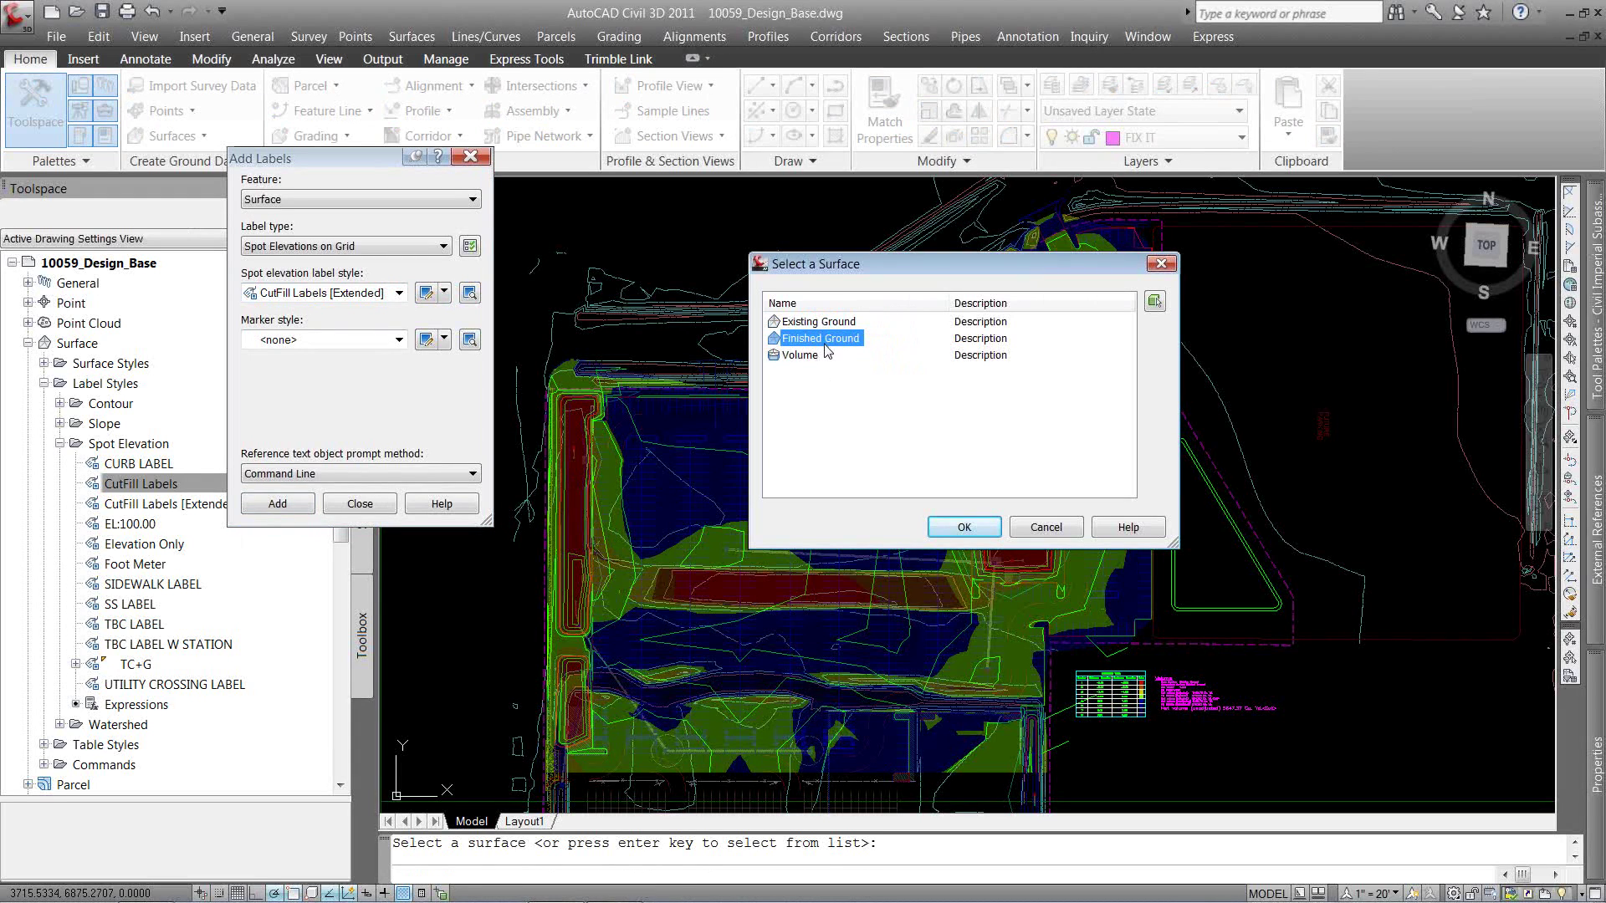
click(963, 527)
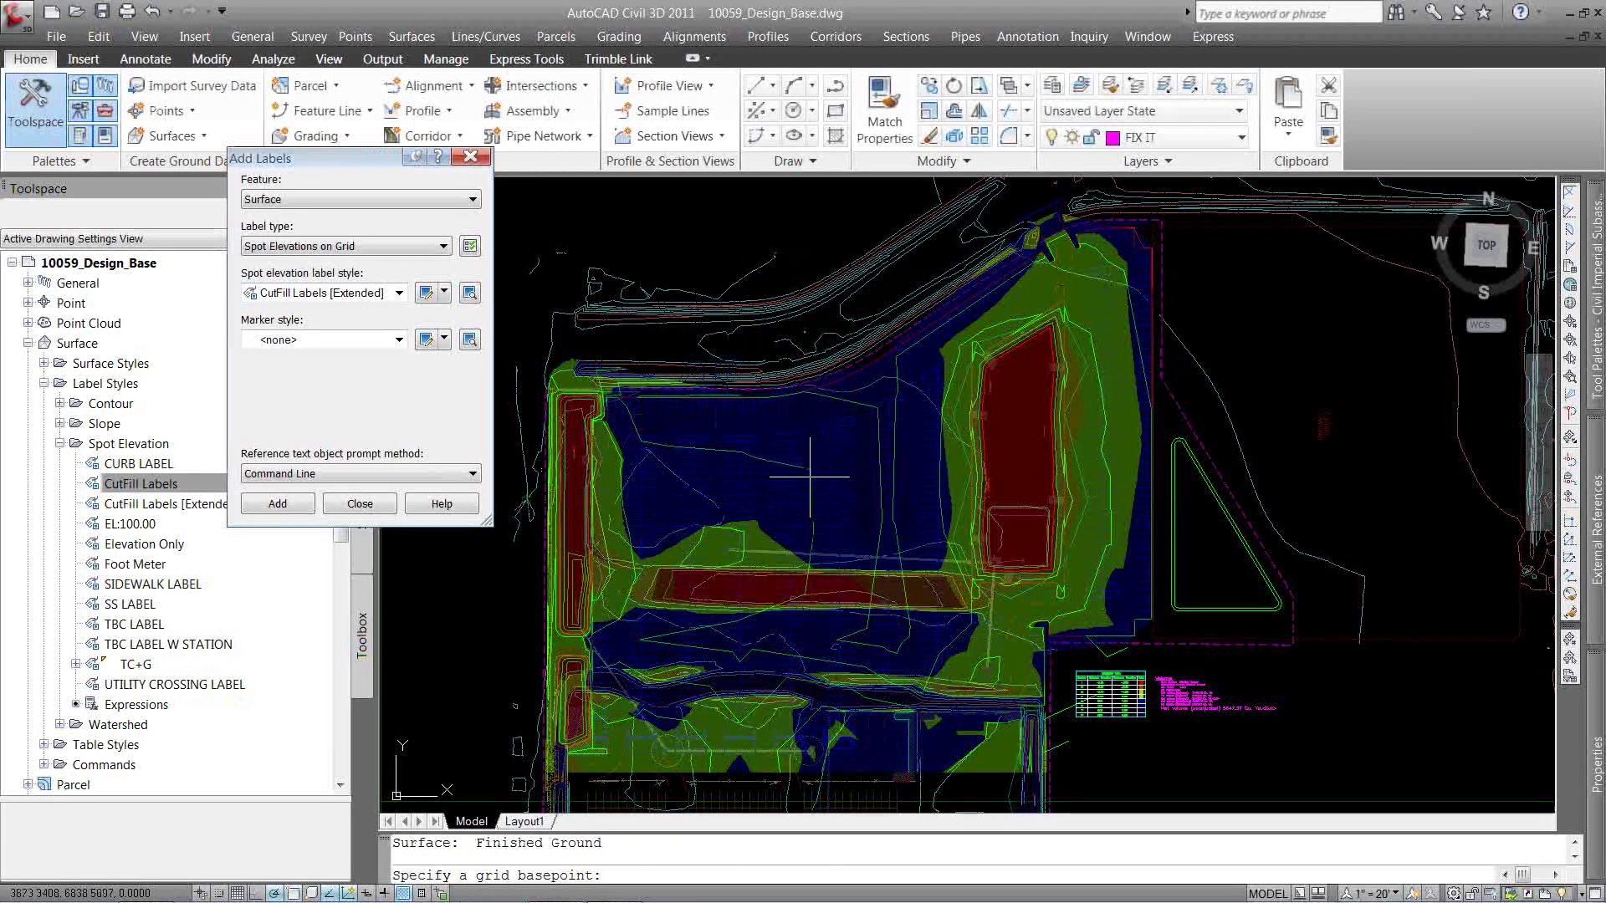
scroll(818, 496, down, 2)
middle_drag(819, 495, 889, 424)
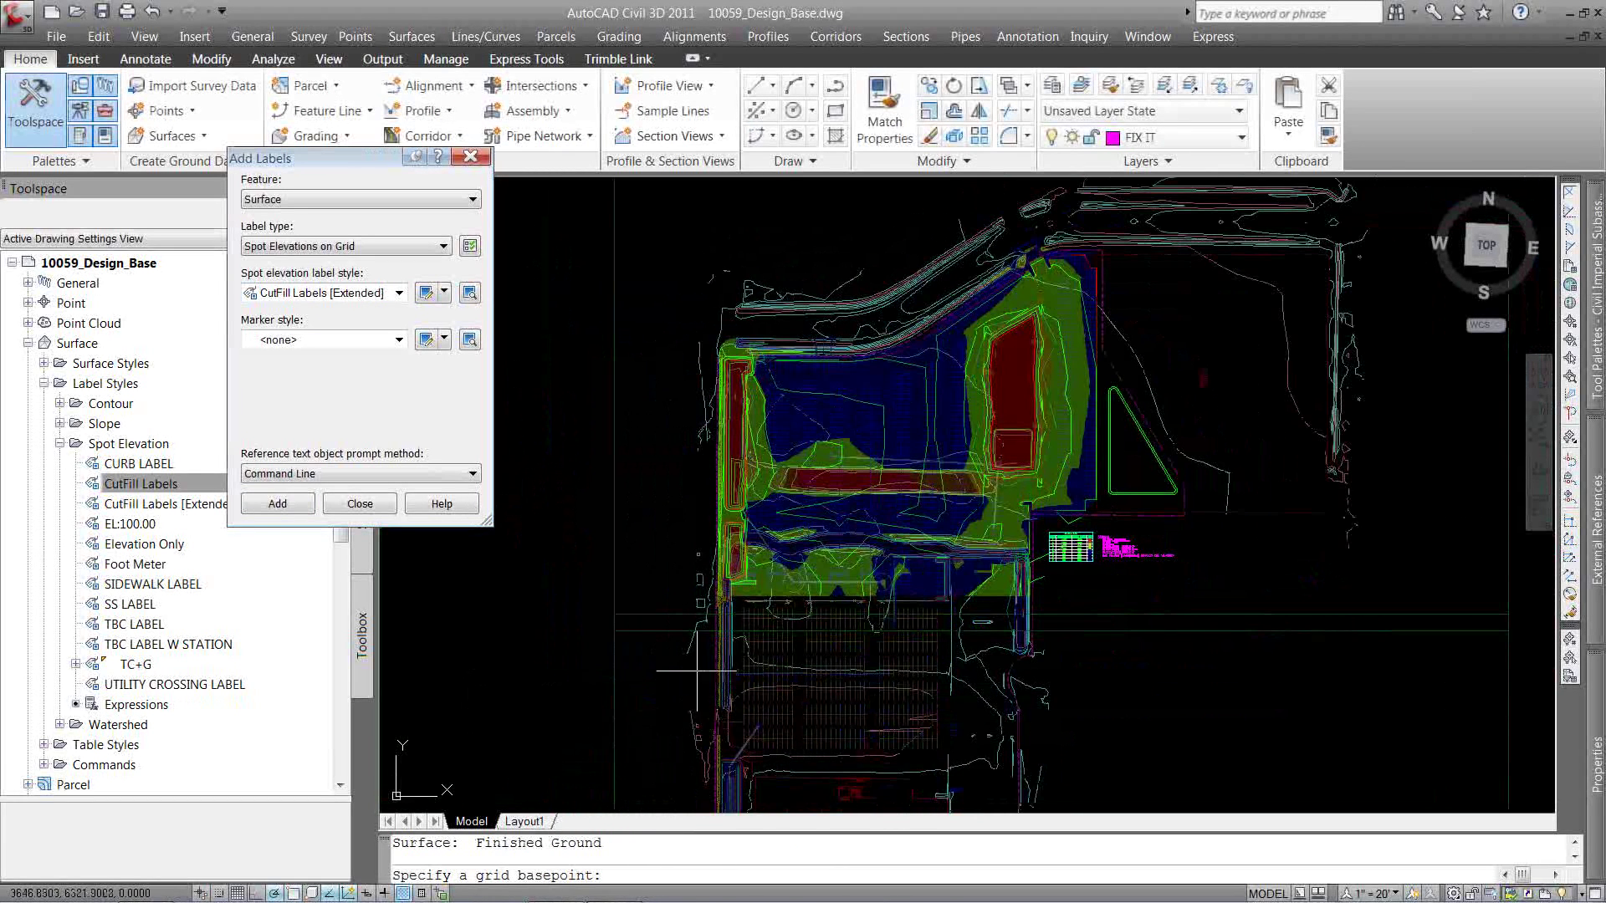
Define the grid from the lower-left endpoint with 0 rotation, 25 spacing, to the upper-right corner.
click(614, 631)
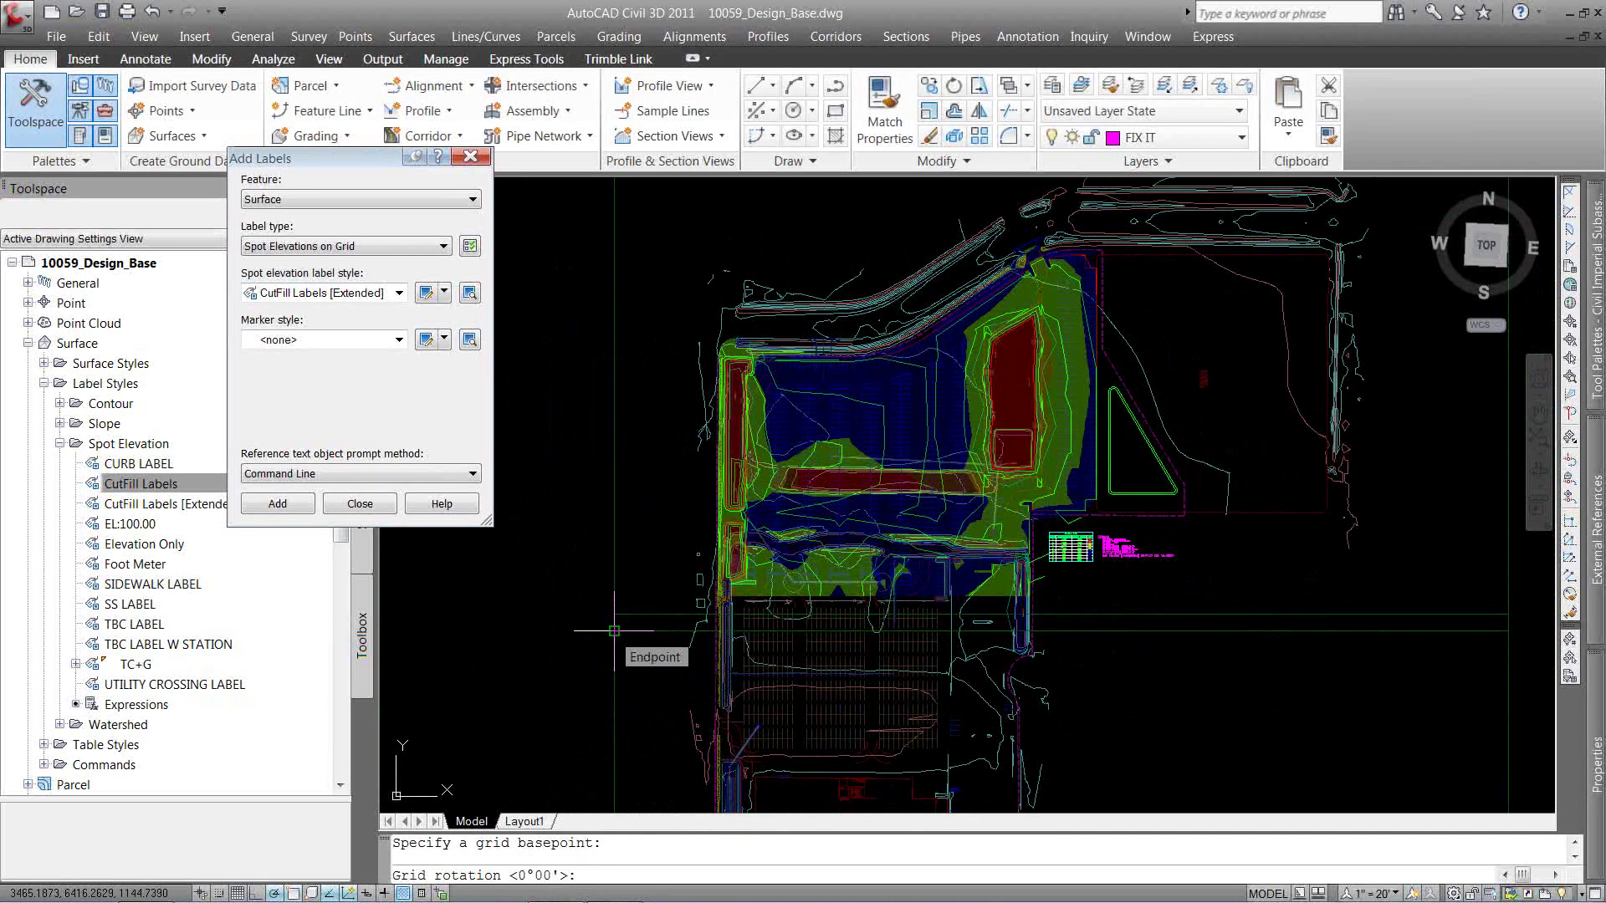
key(Return)
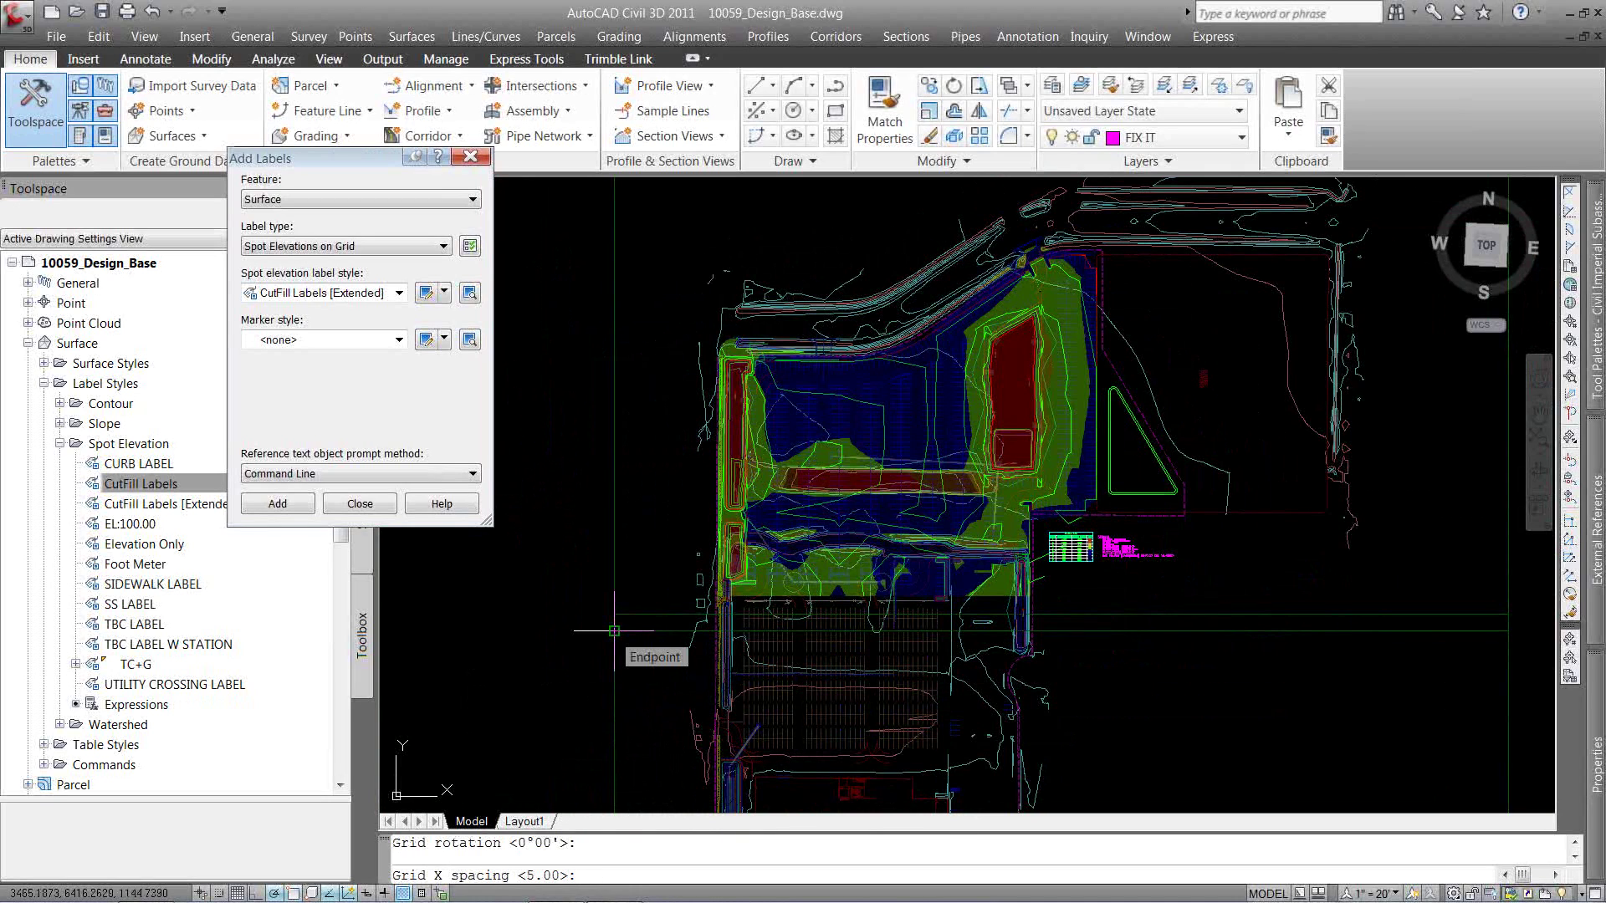
text(25)
key(Return)
key(Return)
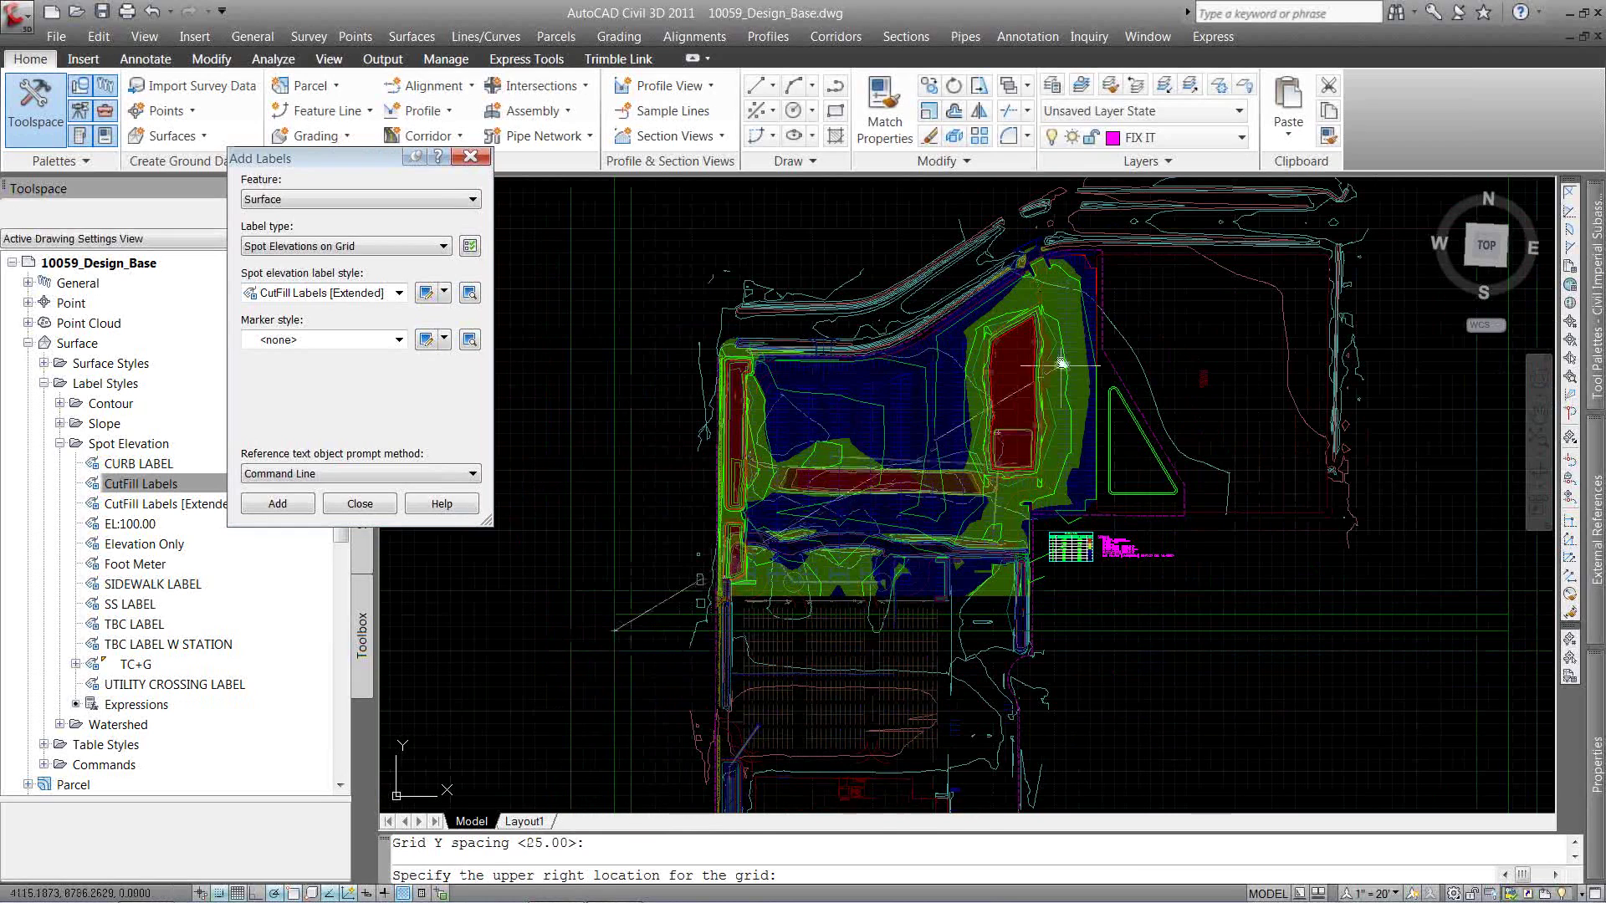
middle_drag(1061, 364, 984, 470)
click(1057, 325)
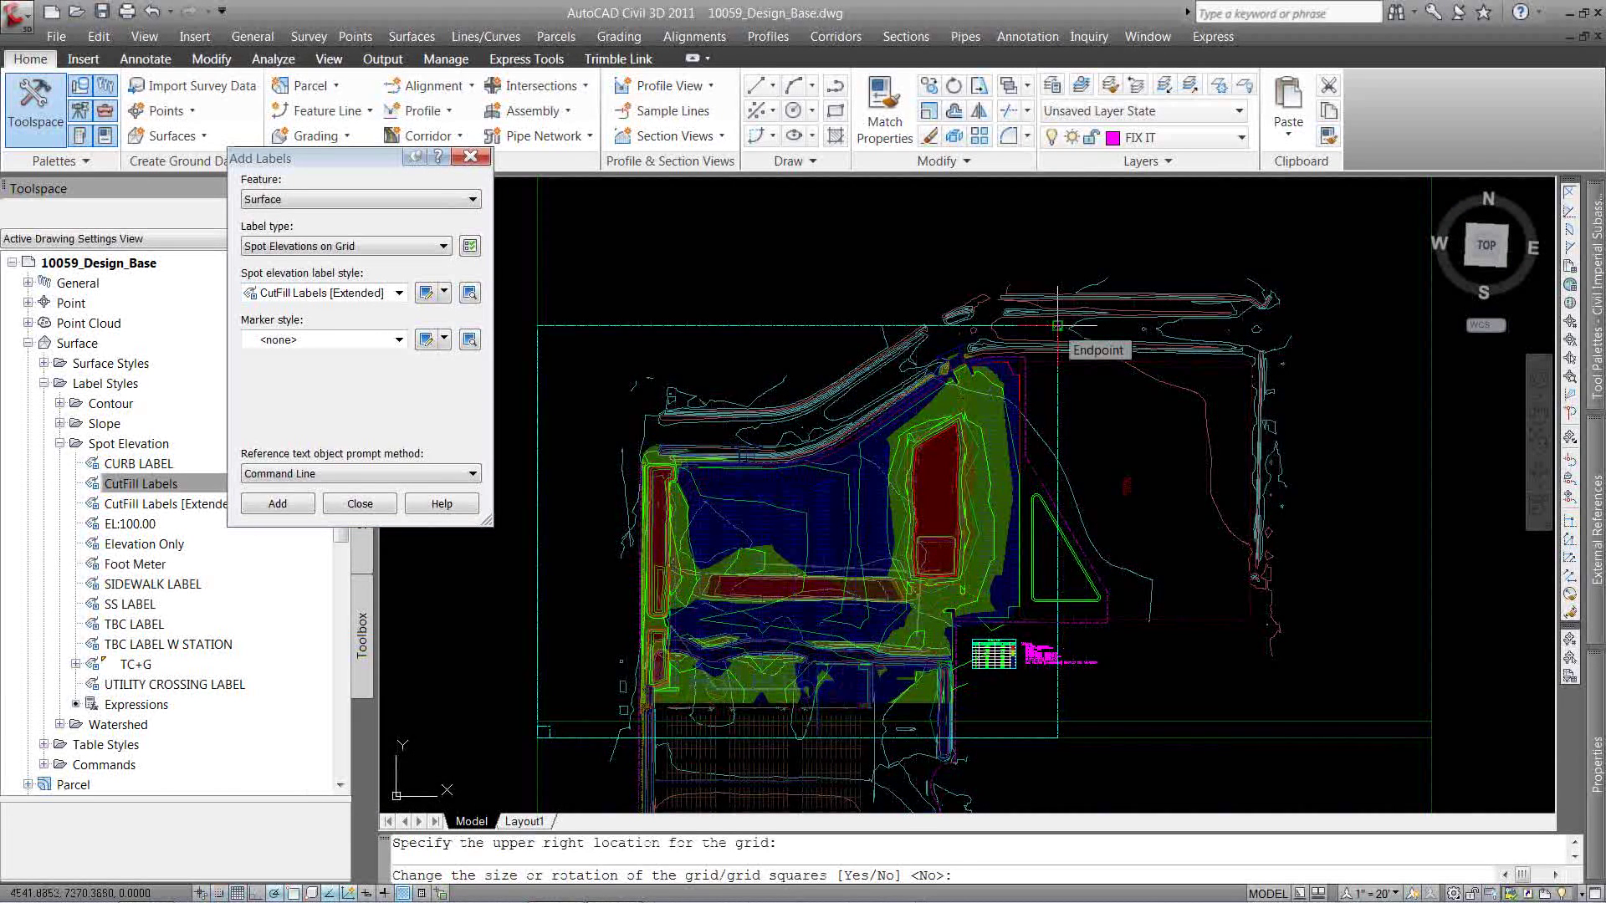
key(Return)
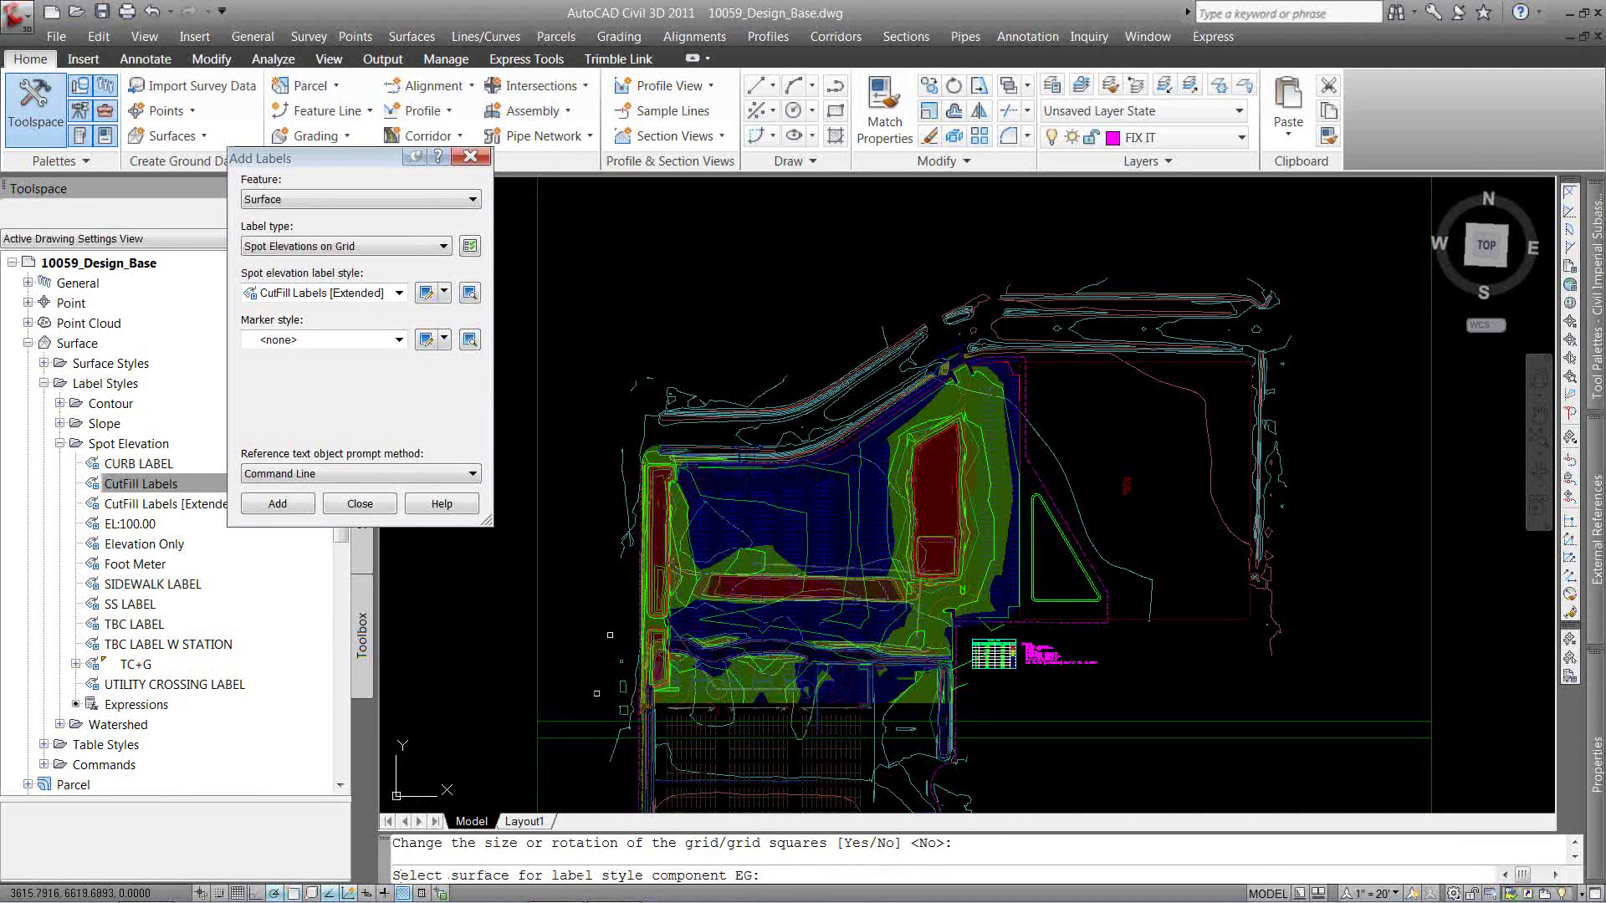
Assign Existing Ground to EG and Volume to Difference to draw the labels.
key(Return)
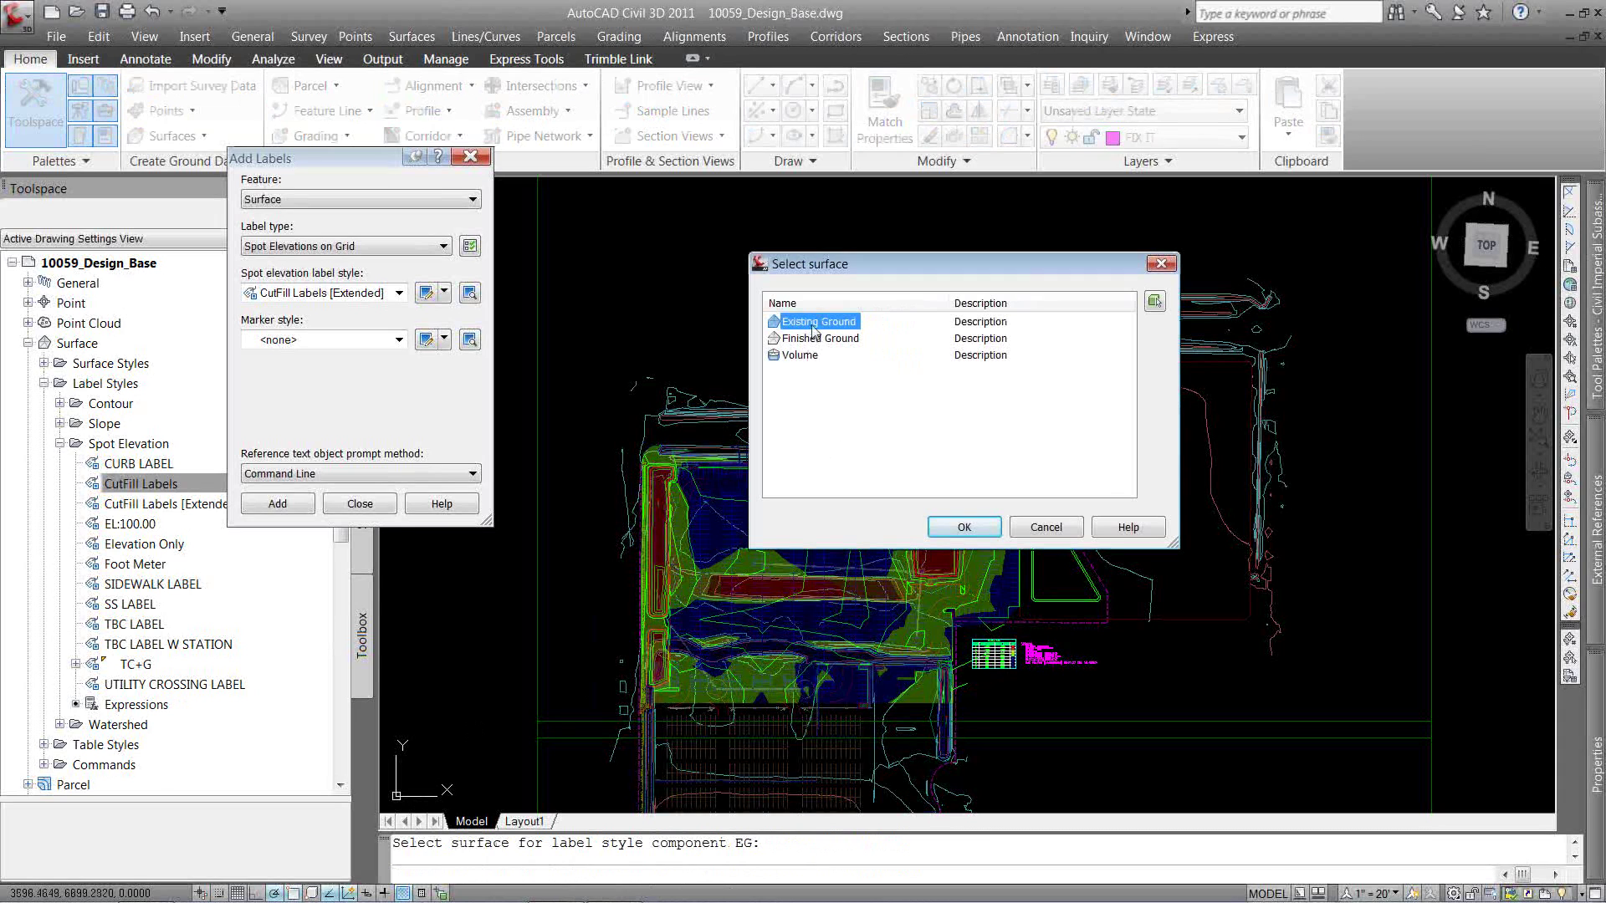
click(964, 527)
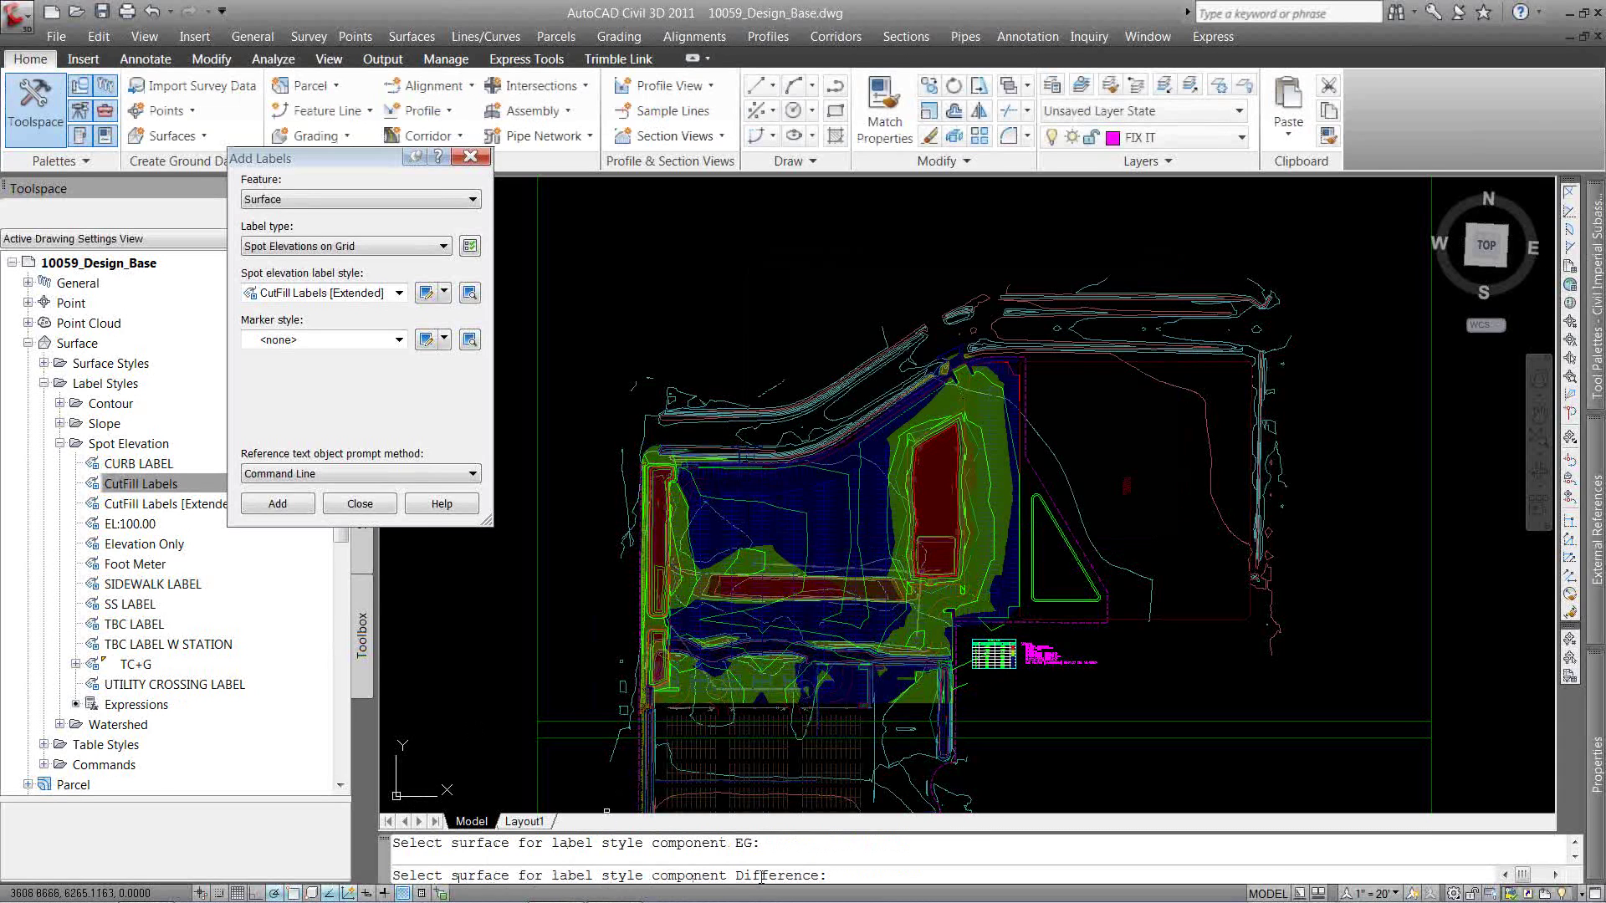
key(Return)
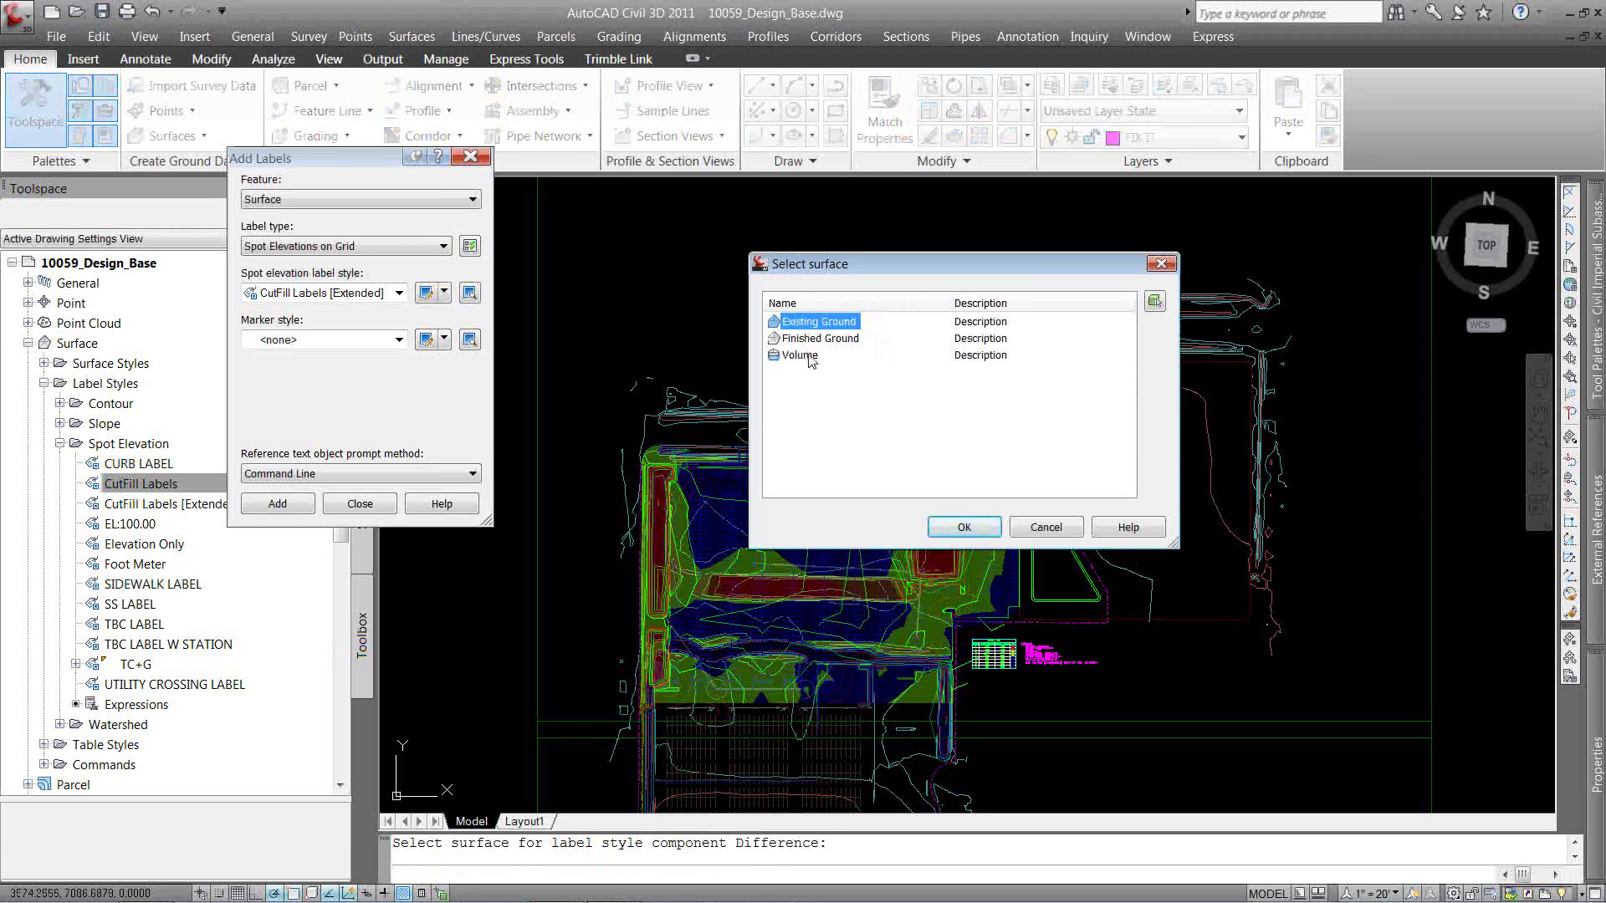
click(801, 356)
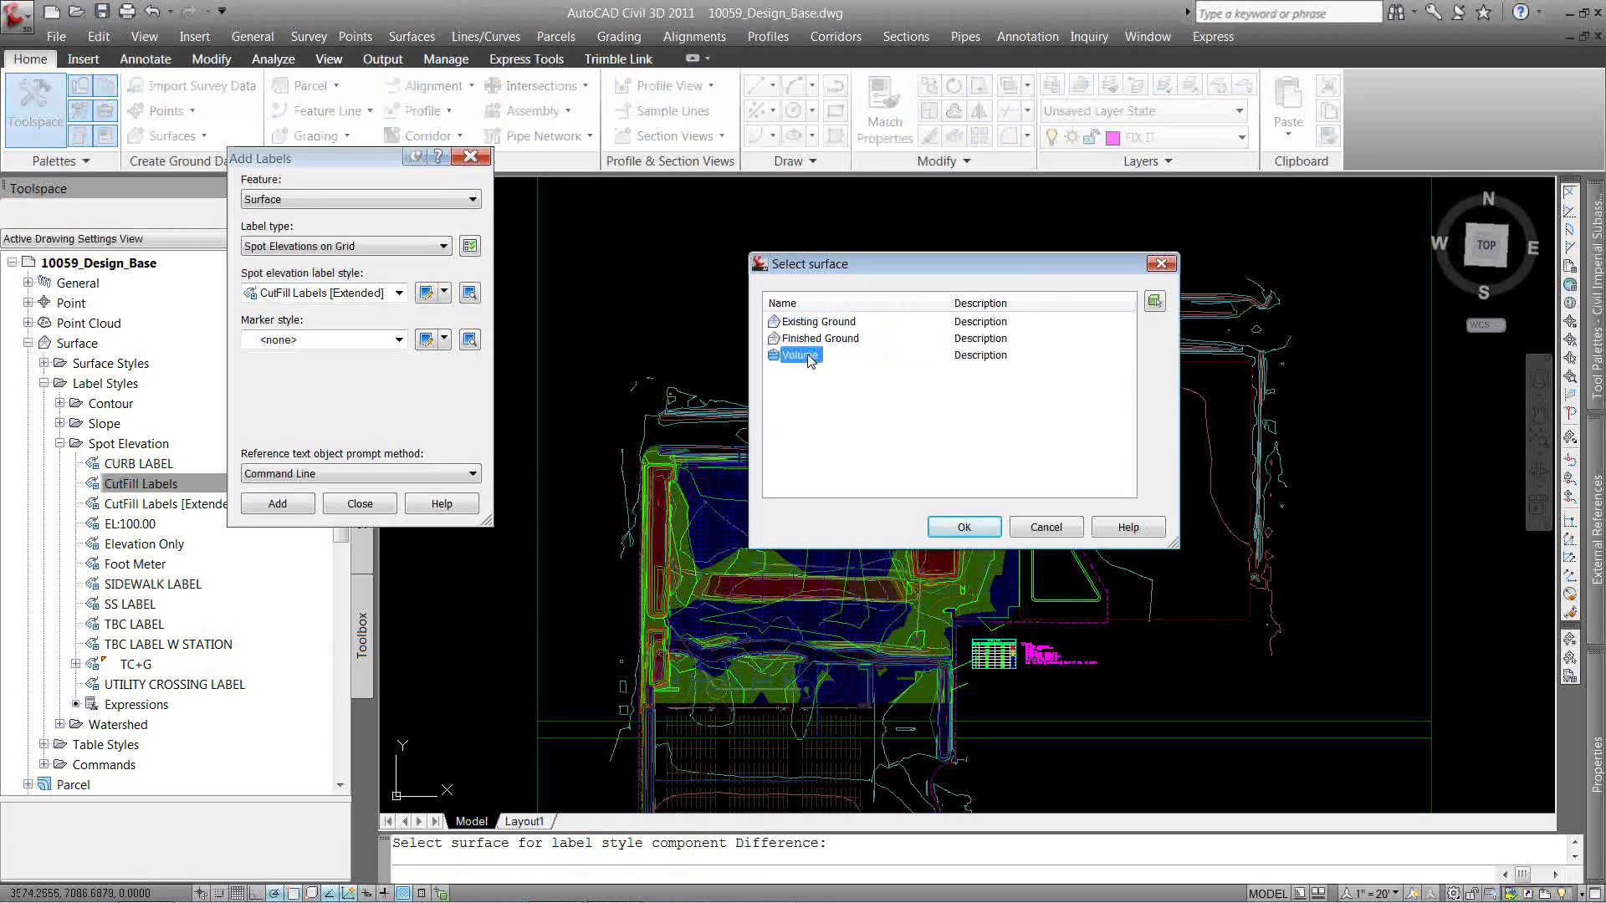
click(962, 529)
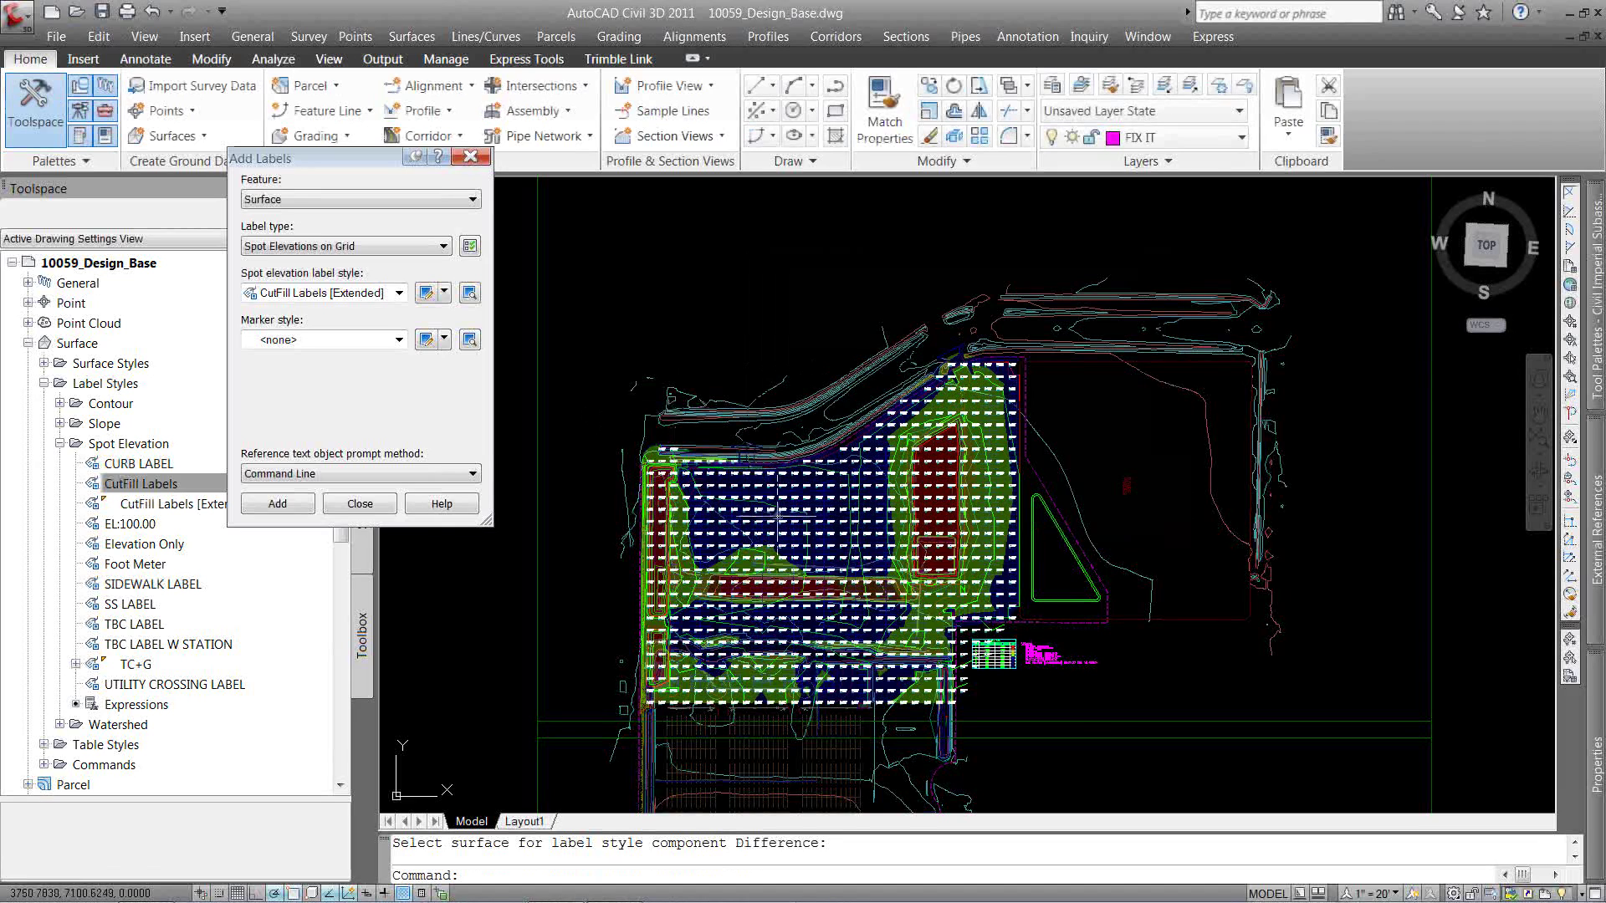
scroll(730, 520, up, 5)
scroll(730, 520, up, 8)
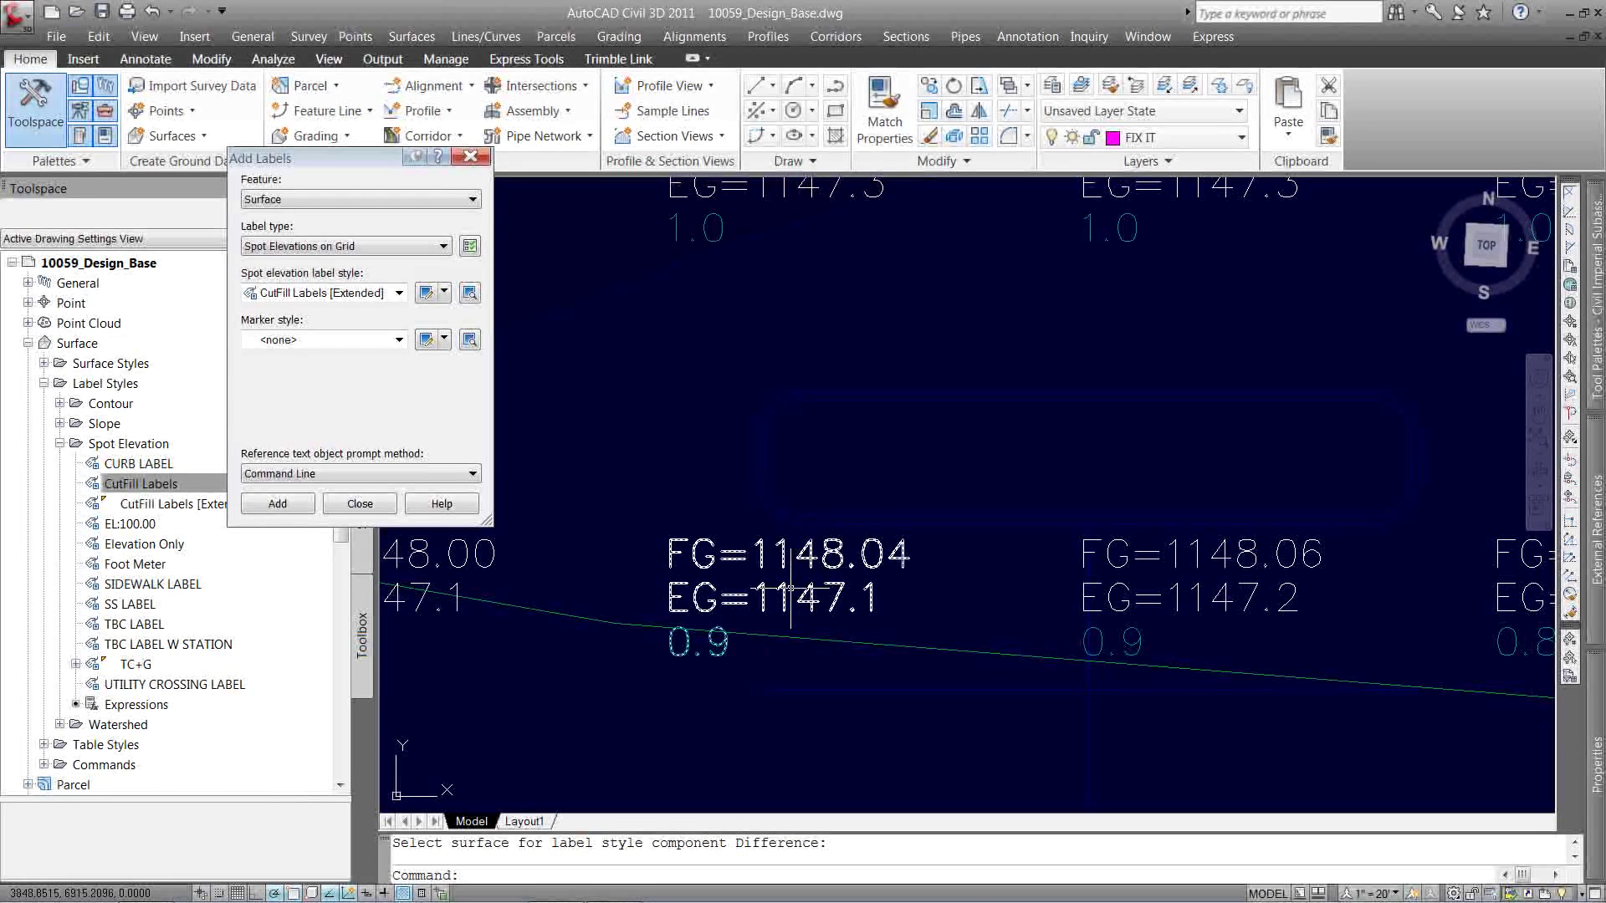
mouse_move(788, 590)
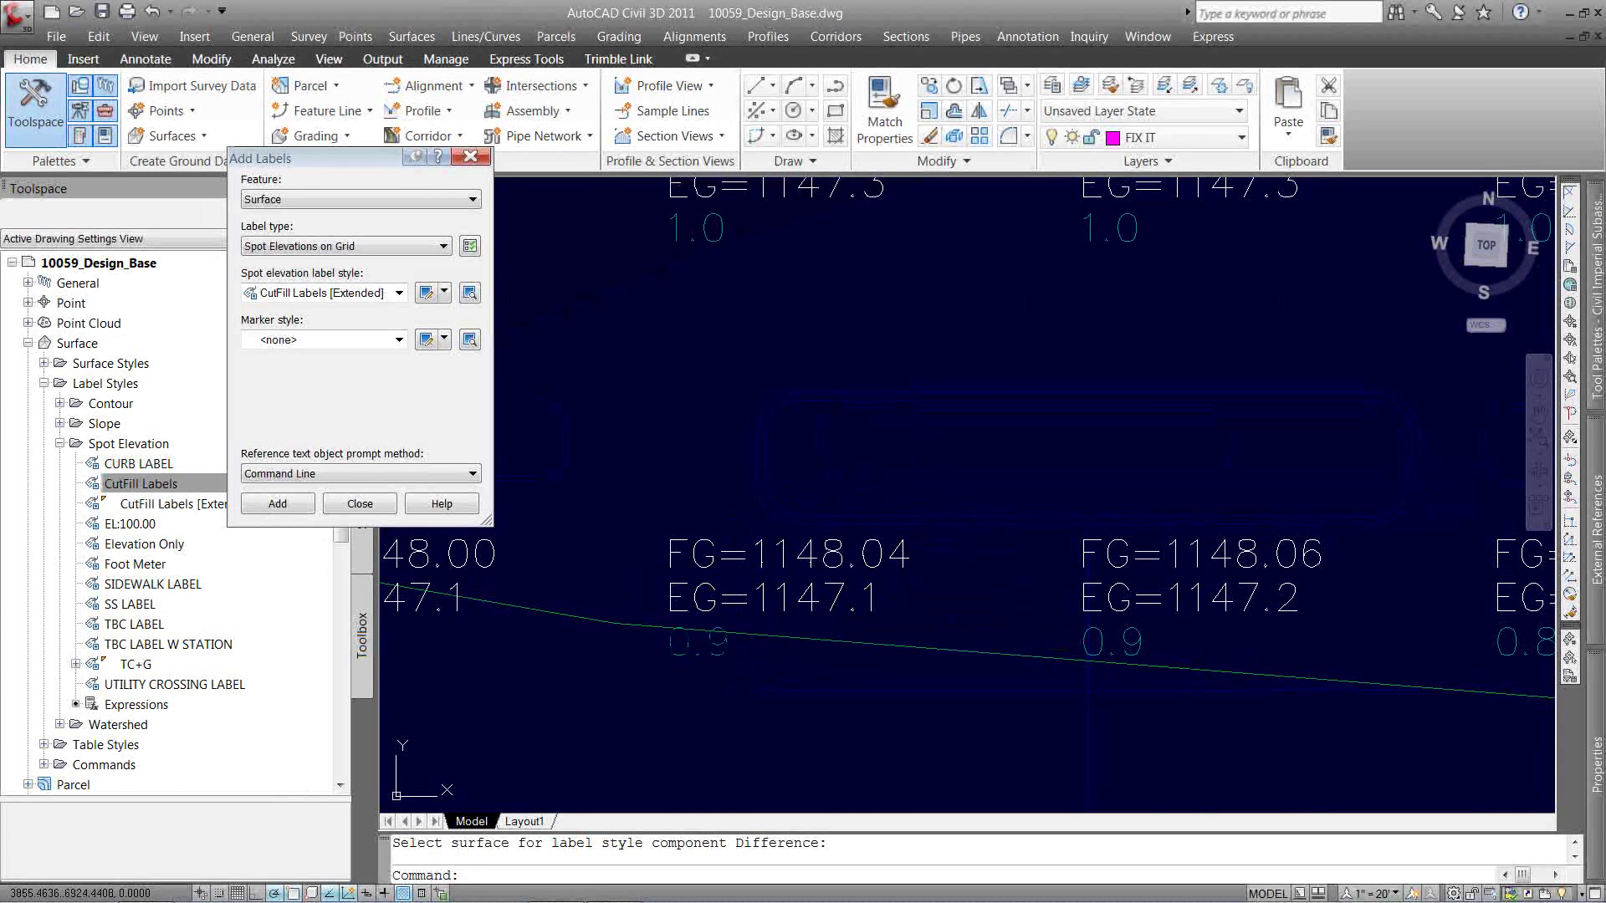
scroll(909, 421, down, 6)
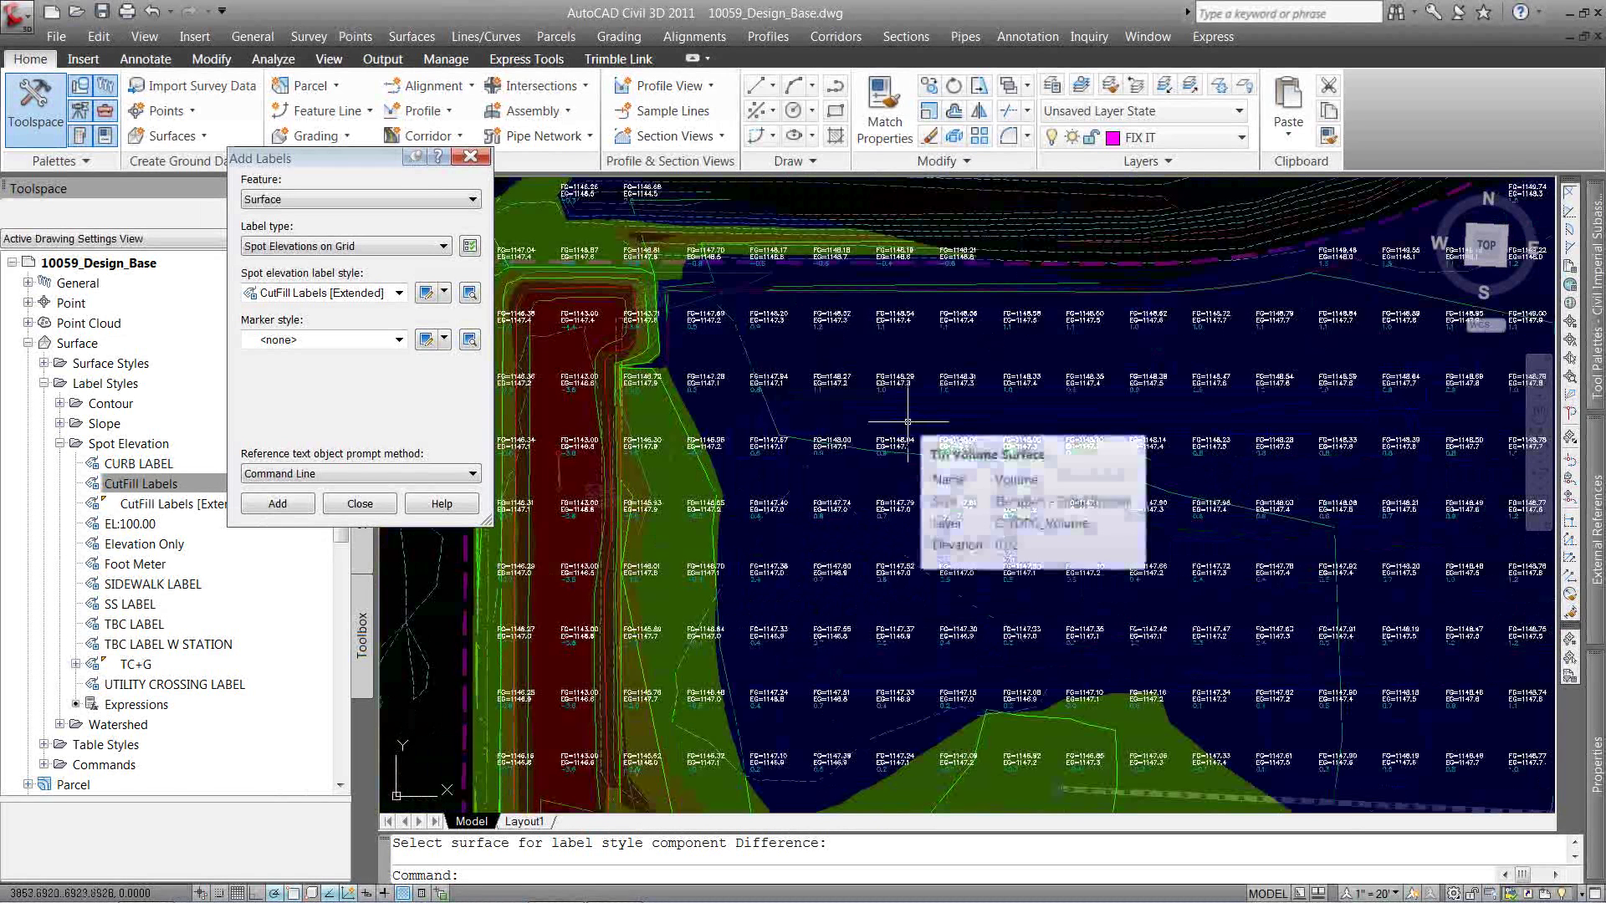
scroll(928, 448, down, 5)
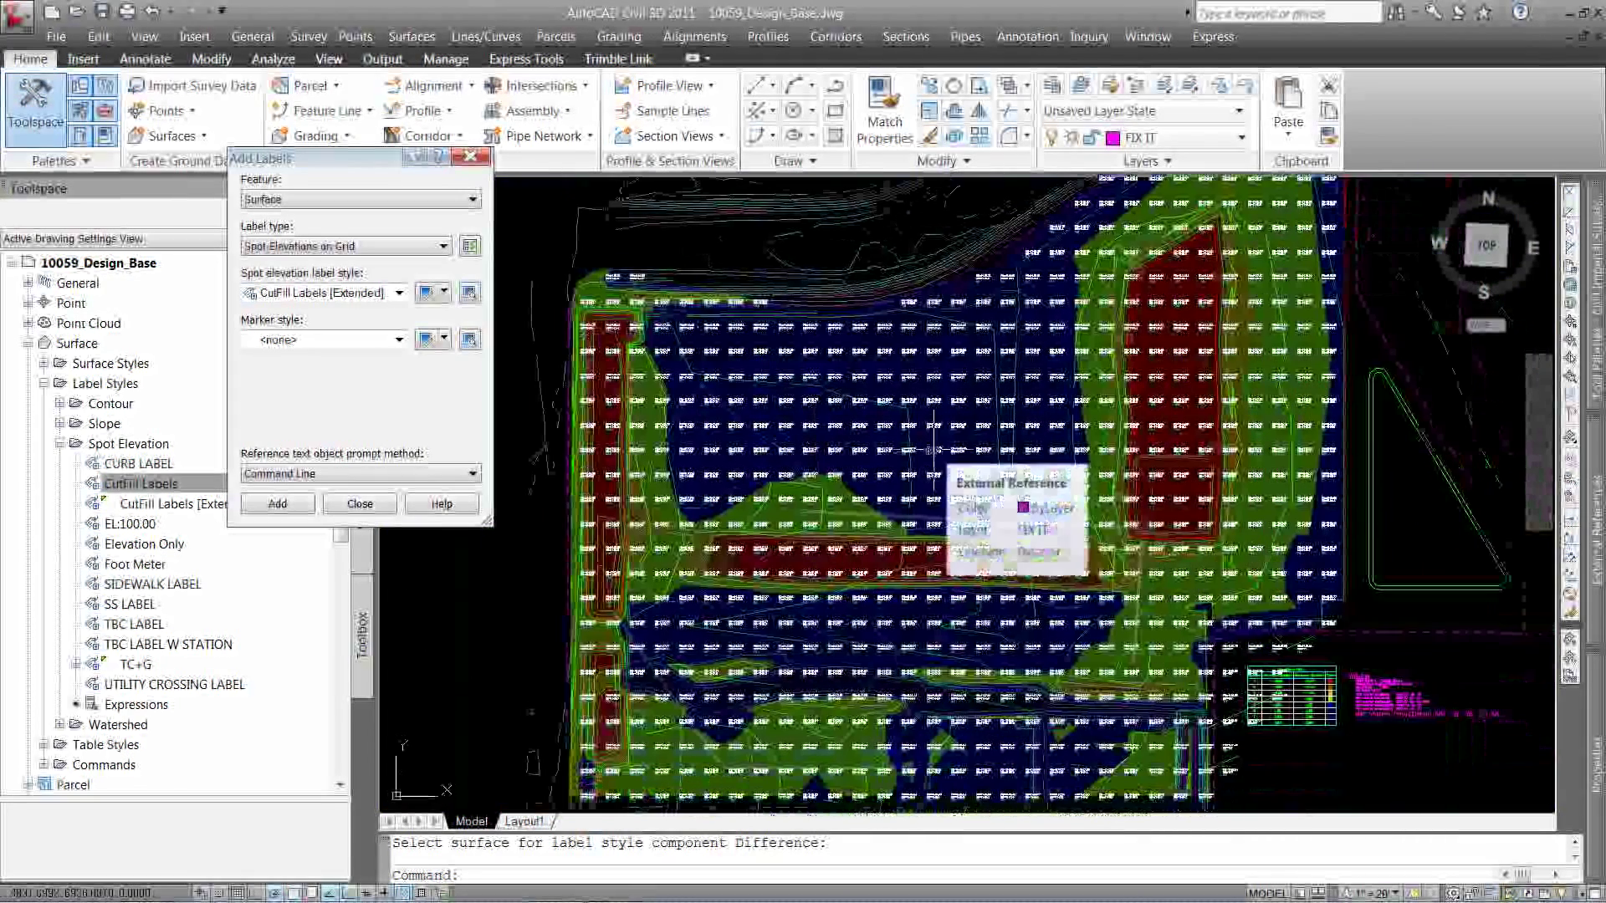
middle_drag(933, 450, 897, 359)
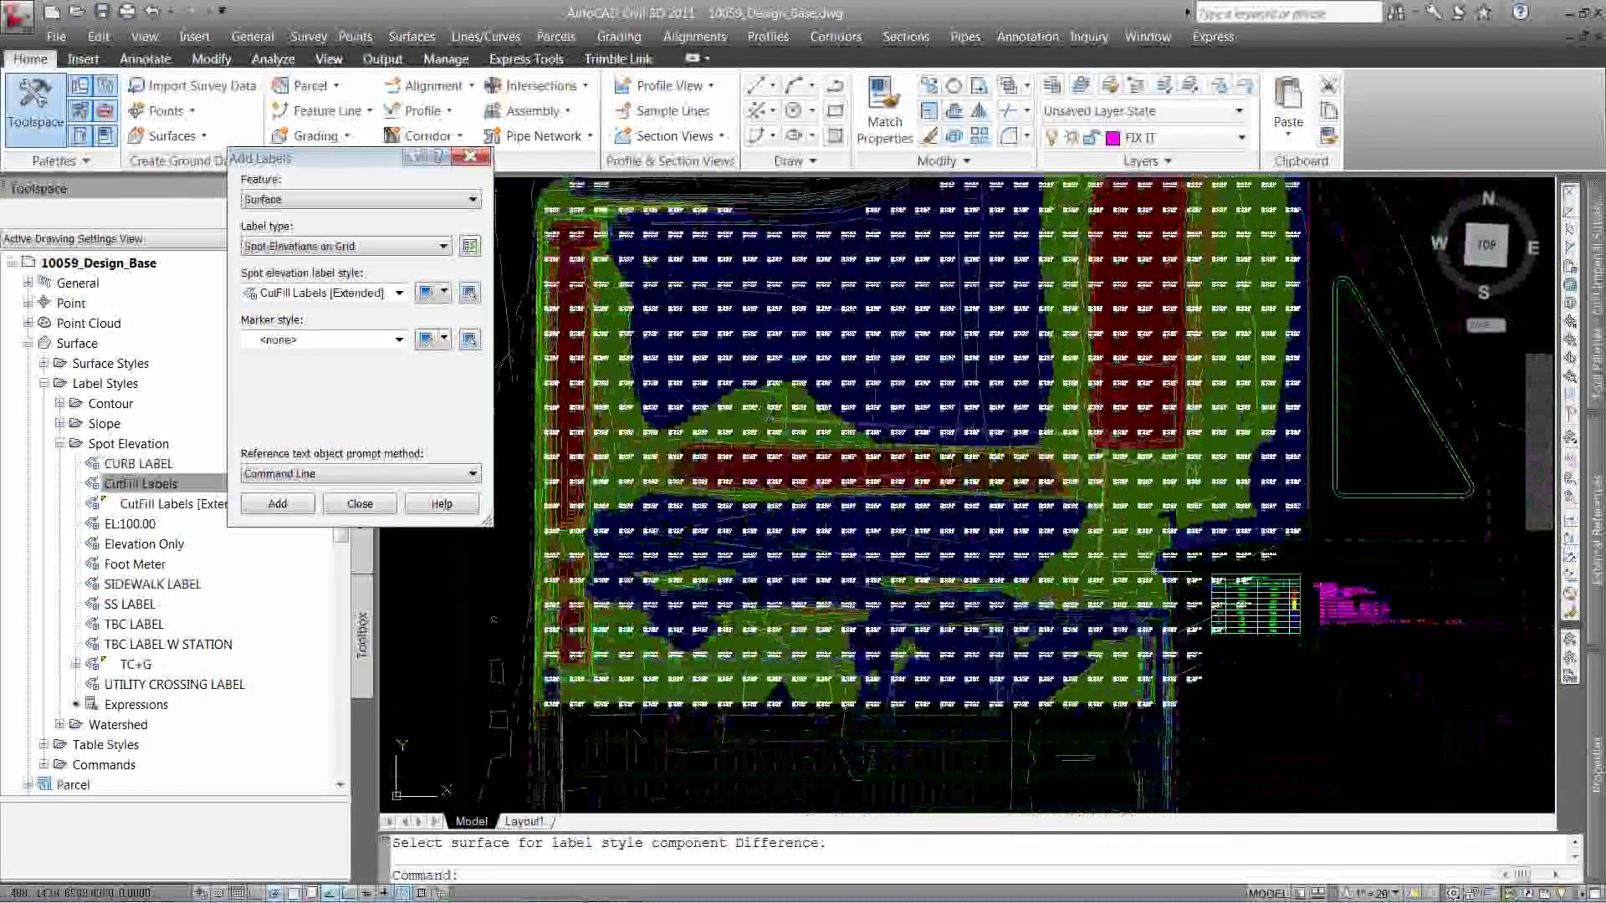